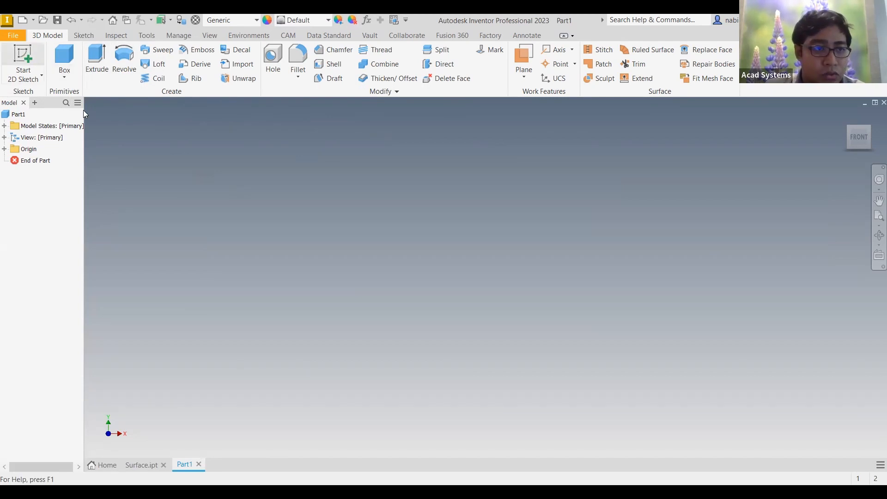
Start a sketch on the XY plane, draw a four-point control-vertex spline and move its two middle vertices to form an S-shaped curve.
left_click(21, 56)
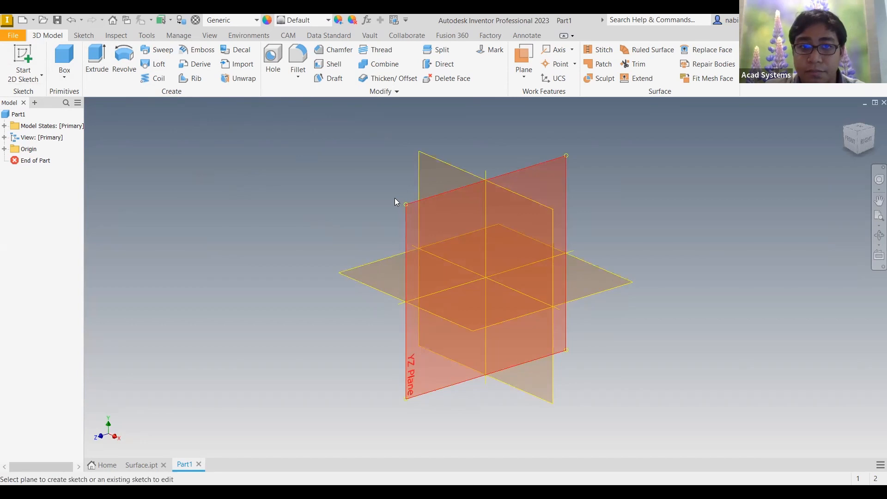
left_click(440, 174)
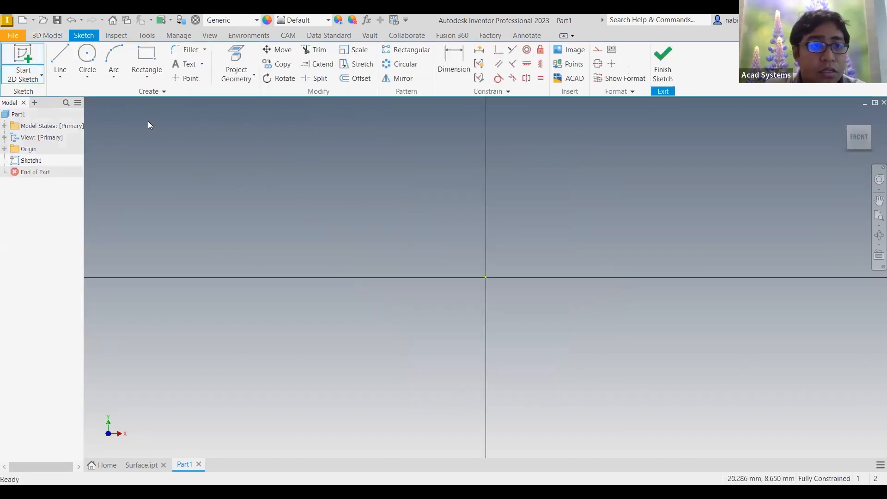
left_click(59, 78)
left_click(78, 92)
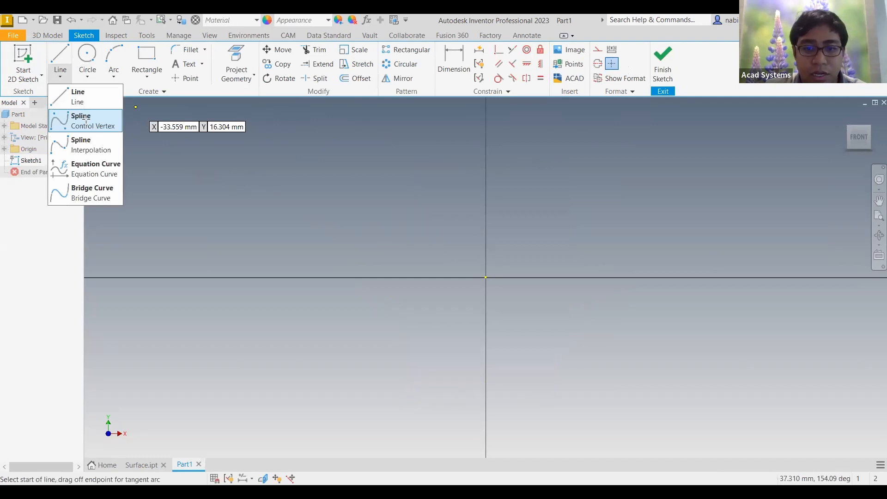
left_click(86, 119)
left_click(365, 301)
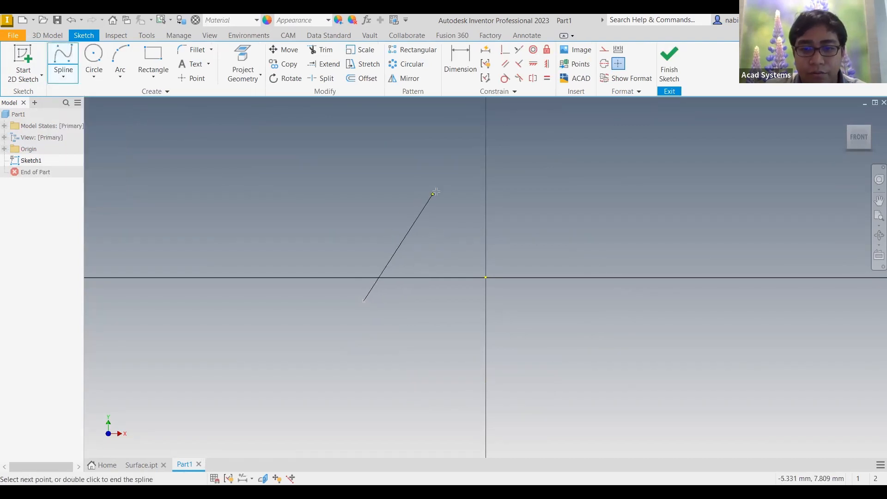
left_click(502, 306)
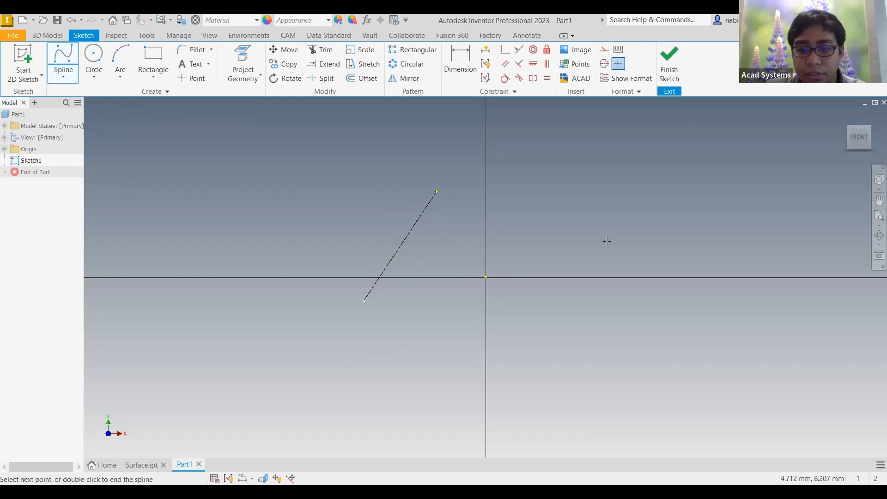
left_click(618, 167)
left_click(631, 175)
left_click_drag(502, 306, 542, 385)
left_click_drag(437, 191, 434, 167)
Draw a straight slanted line running outward and down from the spline's lower end, and finish the sketch.
left_click(64, 75)
left_click(69, 103)
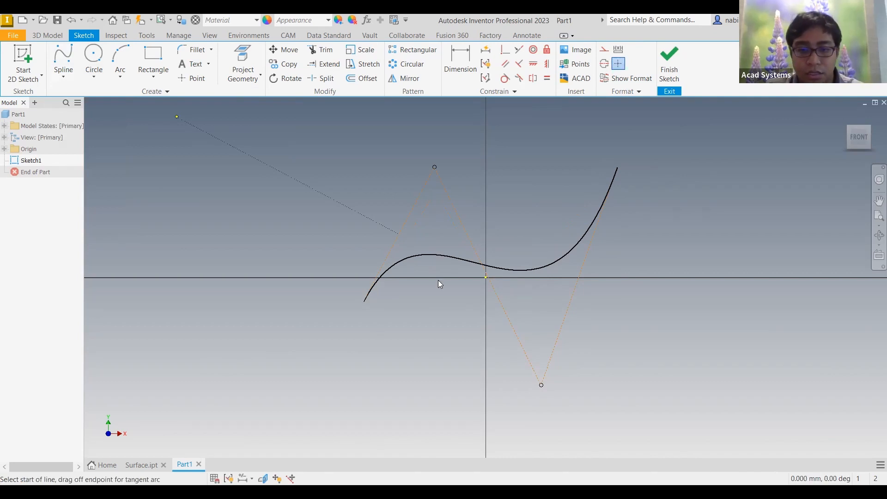
key("Escape")
scroll(624, 234, "down", 3)
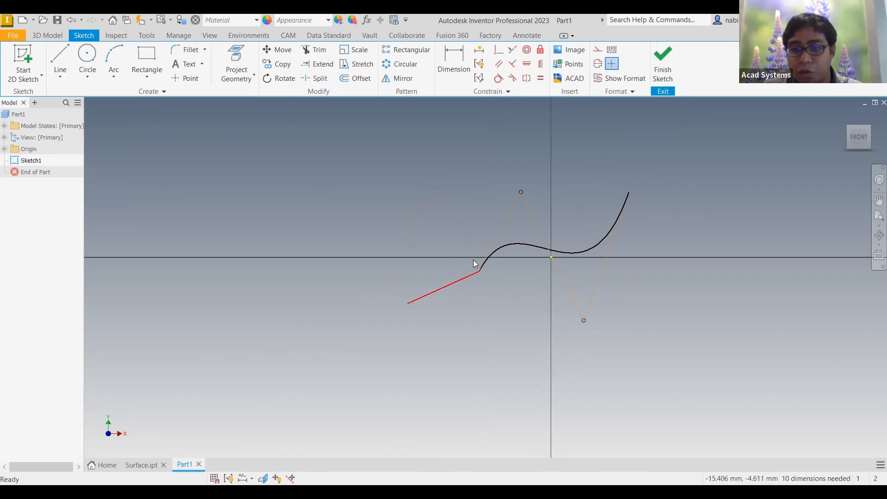
middle_click_drag(238, 219, 101, 213)
middle_click_drag(295, 271, 344, 287, "shift")
left_click(663, 63)
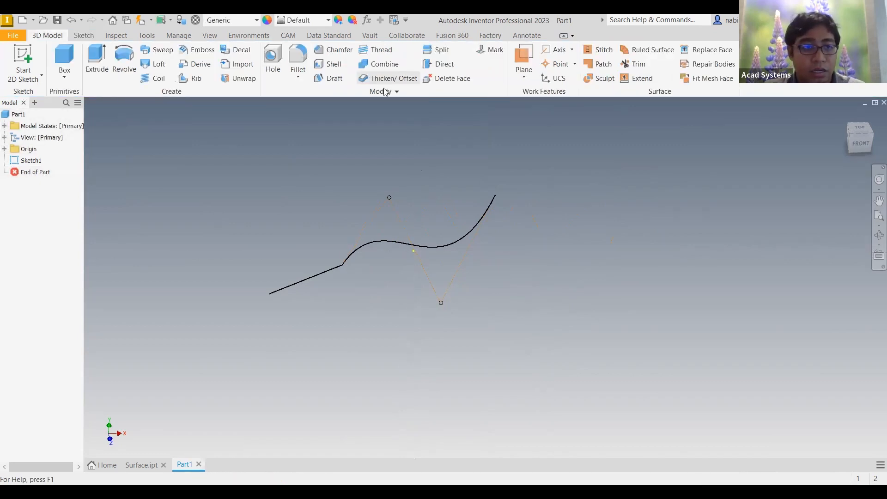
left_click(106, 81)
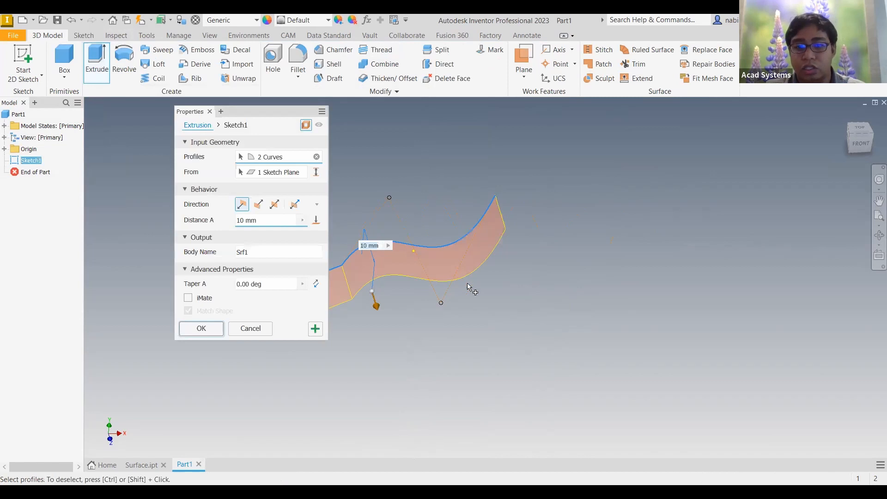
scroll(467, 283, "down", 2)
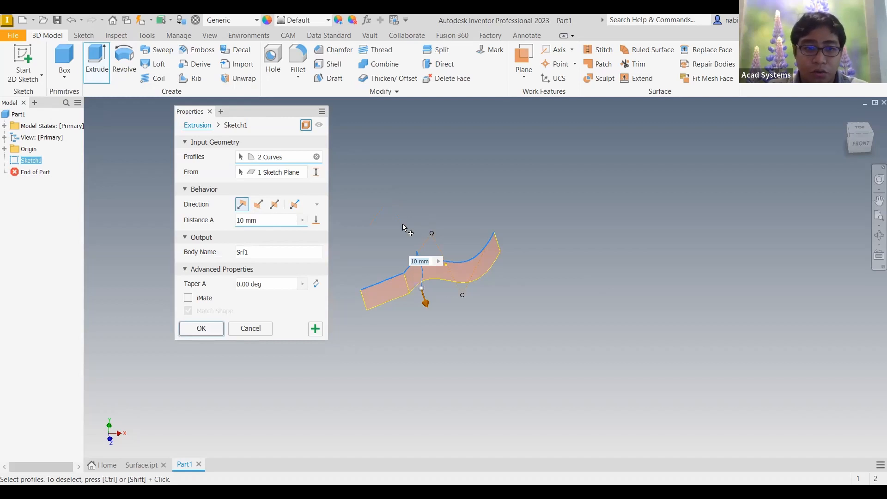
scroll(403, 227, "up", 1)
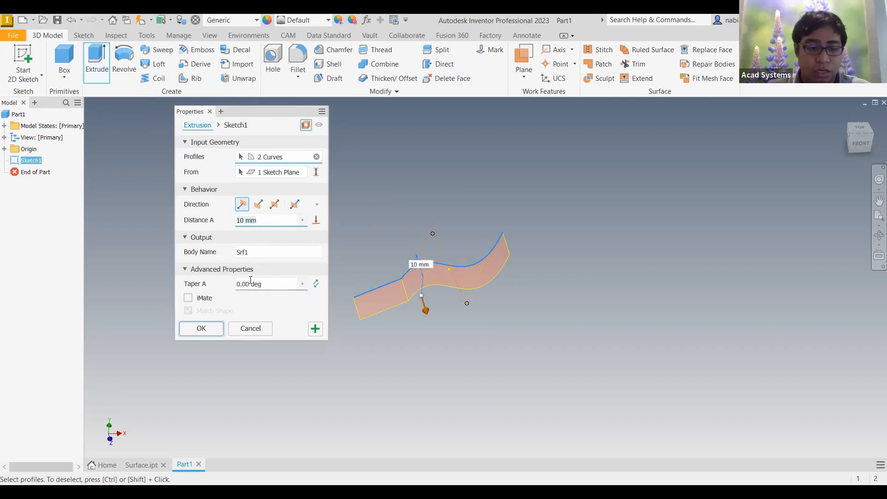
type("25")
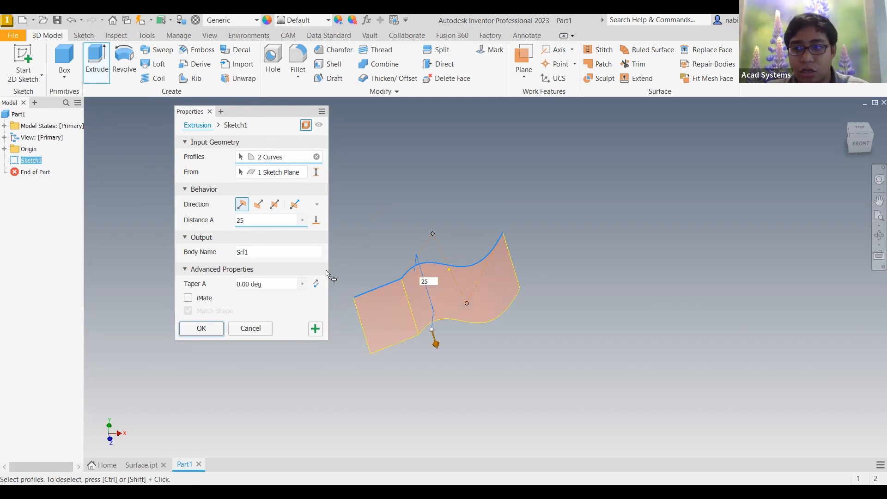
left_click(261, 329)
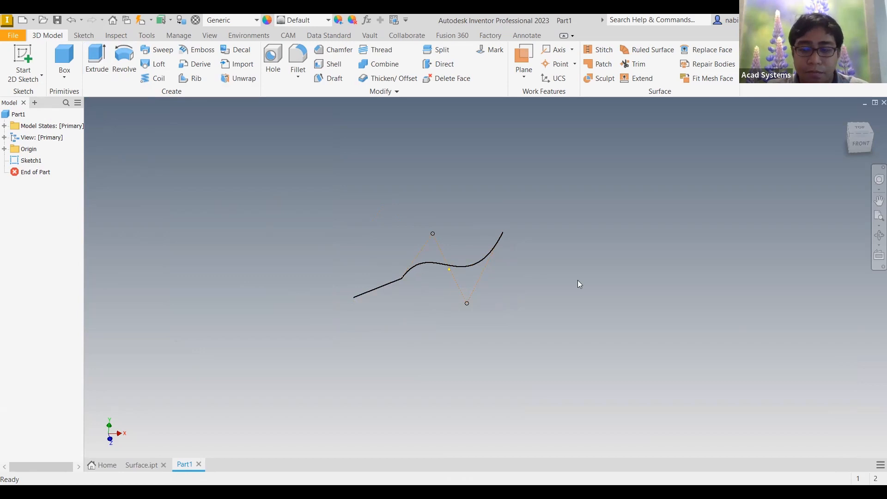
Edit the curve sketch to add a separate closed rectangle beside the spline's upper end, and finish the sketch.
double_click(31, 161)
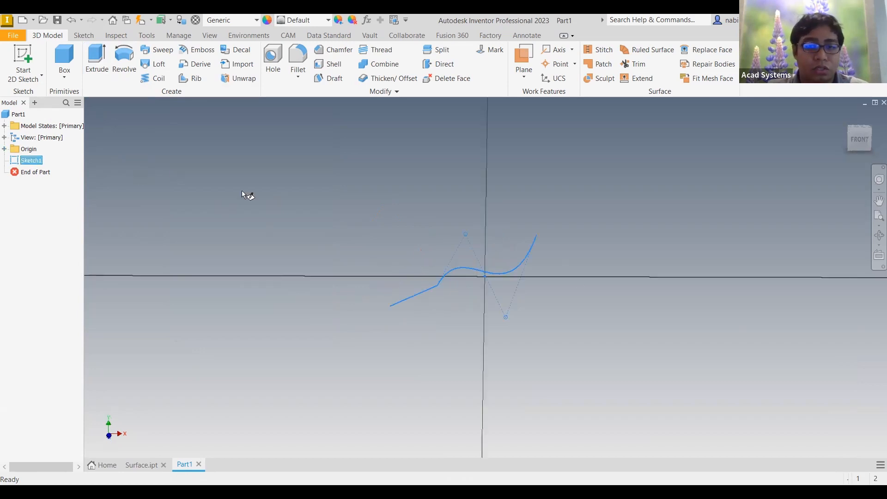
left_click(155, 70)
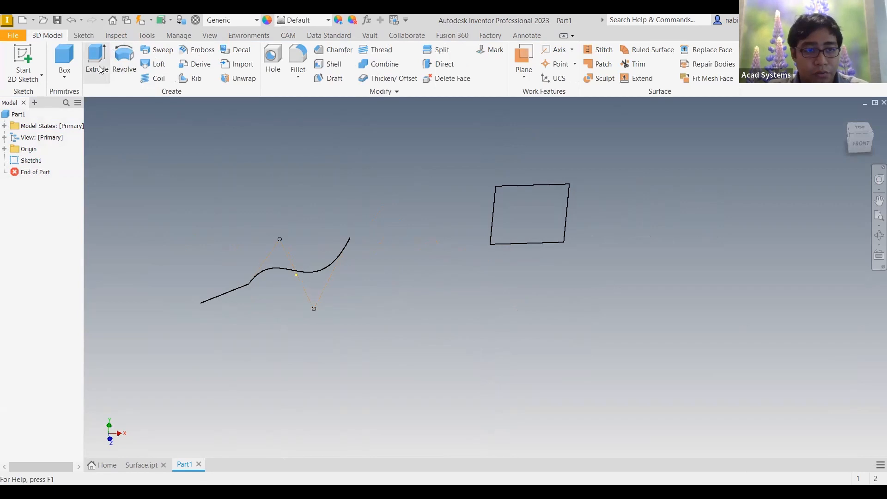
Extrude the rectangle in surface mode to a distance of 21.25 mm, producing open-ended walls.
left_click(102, 65)
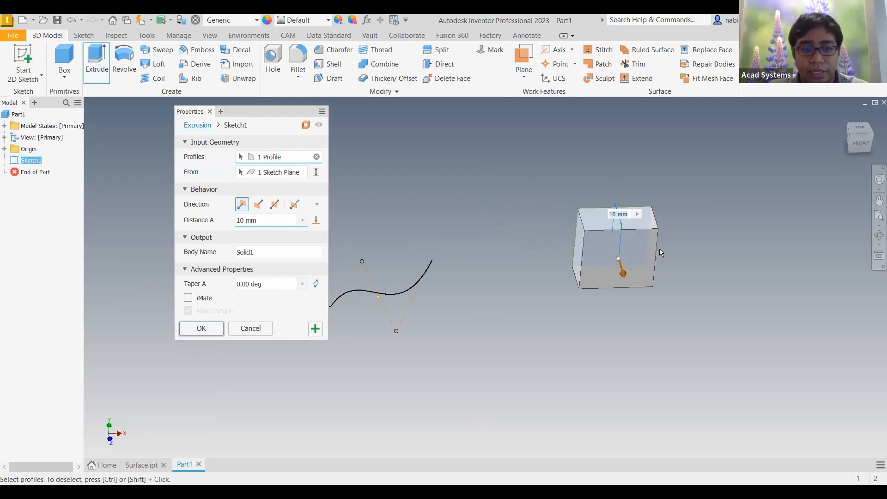
scroll(628, 259, "up", 3)
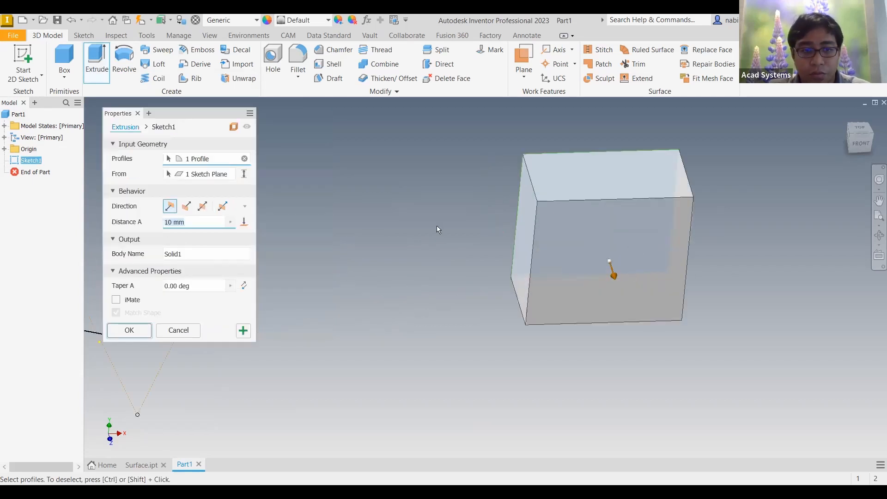
scroll(501, 356, "down", 2)
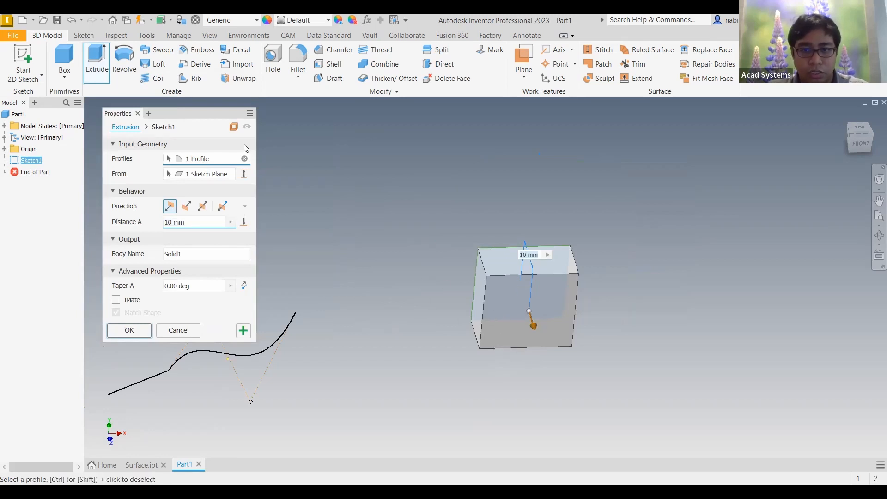
middle_click_drag(486, 261, 513, 248)
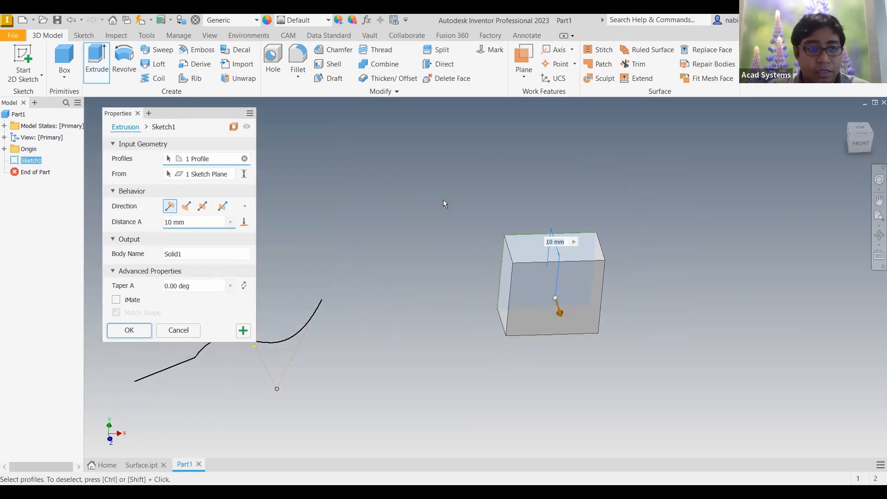
left_click(238, 131)
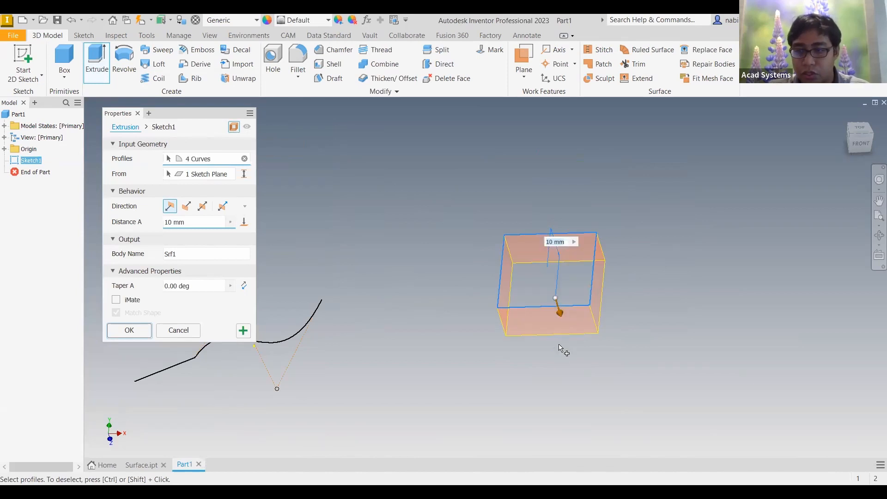
left_click_drag(561, 313, 569, 344)
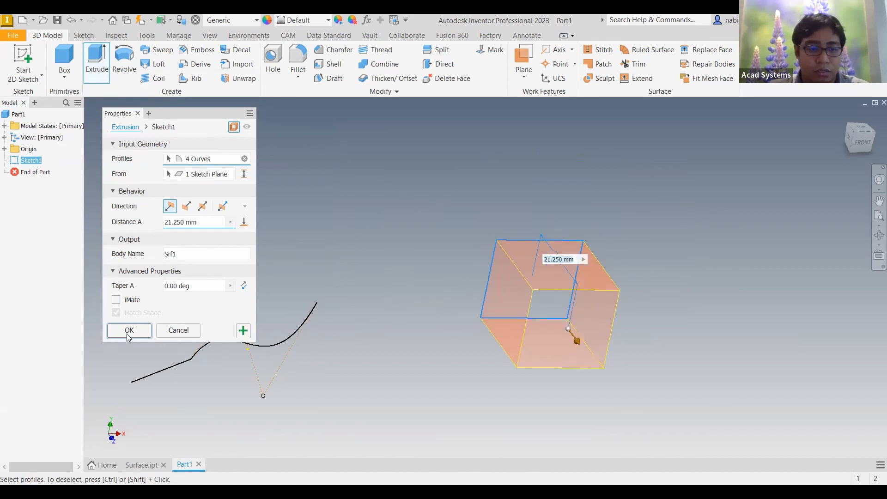
key("Return")
Share the sketch consumed by the rectangular surface extrusion for reuse in another feature.
middle_click_drag(498, 300, 501, 231, "shift")
middle_click_drag(292, 260, 415, 237)
left_click(5, 172)
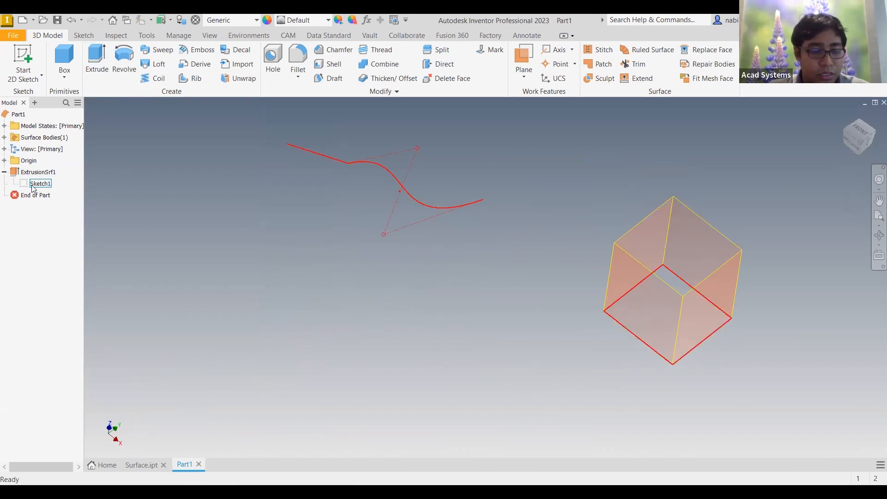
left_click(37, 187)
right_click(25, 184)
left_click(54, 232)
Extrude the connected line and spline as a surface, and hide the shared sketch.
scroll(370, 224, "down", 3)
scroll(338, 171, "up", 3)
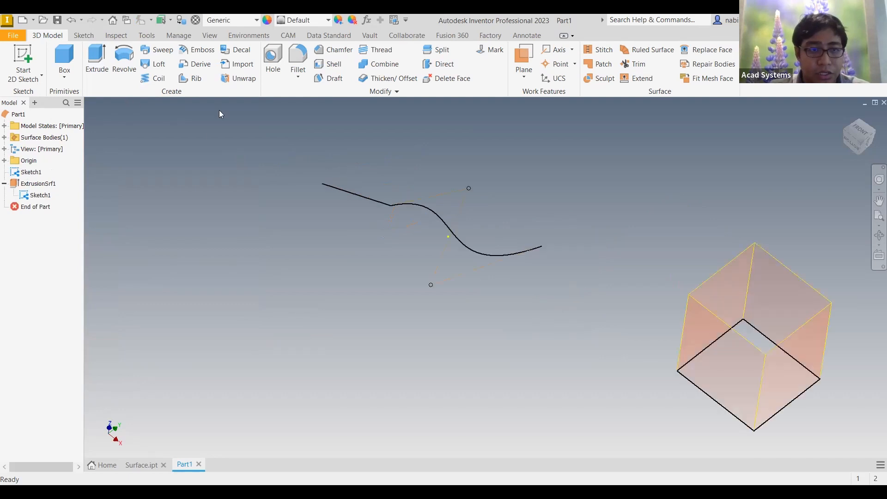
left_click(98, 65)
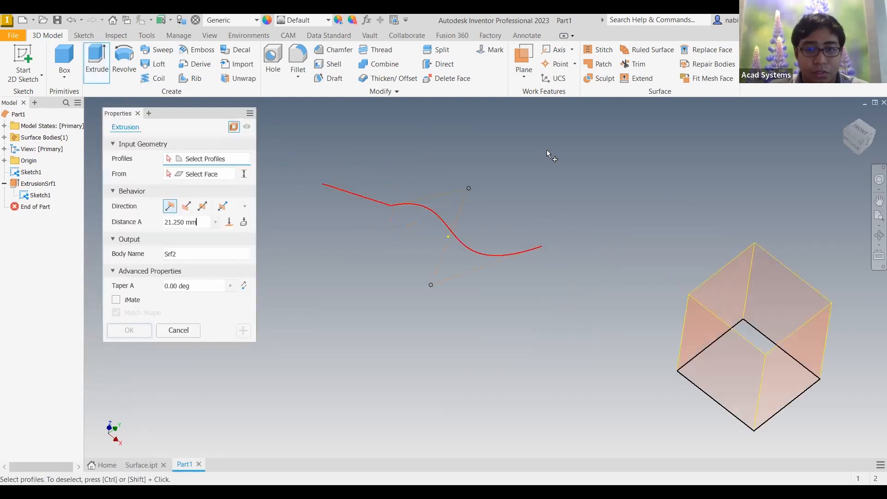
left_click(431, 216)
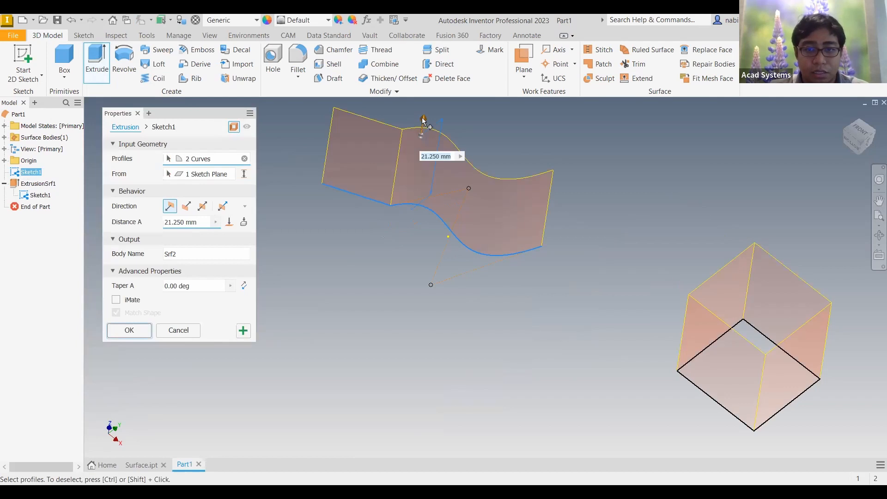
left_click(134, 334)
right_click(37, 194)
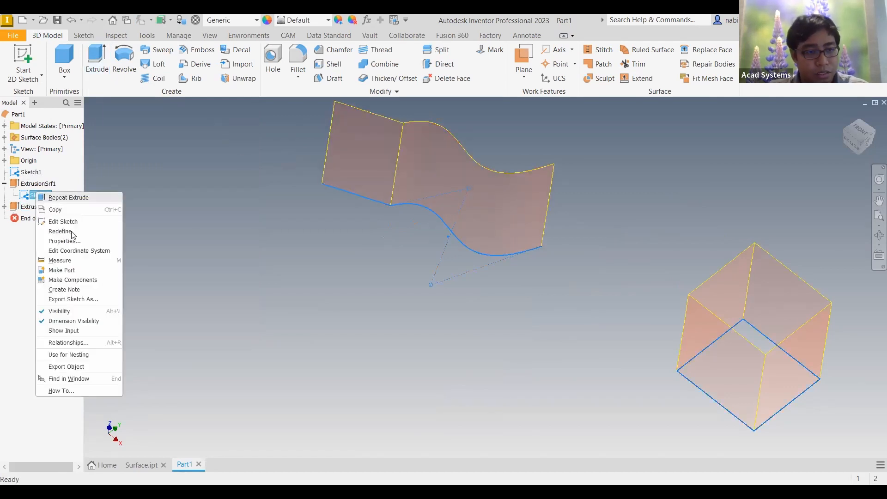
left_click(59, 311)
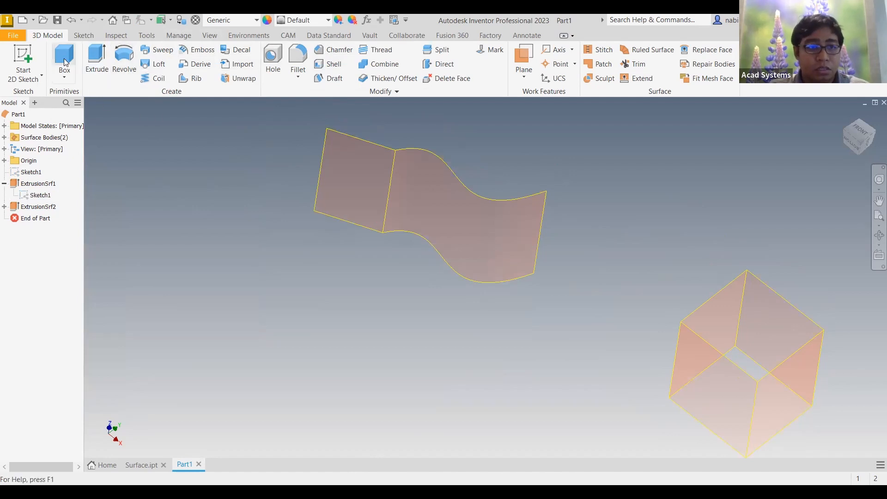
Start a sketch on the XZ plane, draw a five-point control-vertex spline beside the box surface and adjust its vertices into a wavy profile.
middle_click_drag(338, 241, 1, 135)
left_click(378, 287)
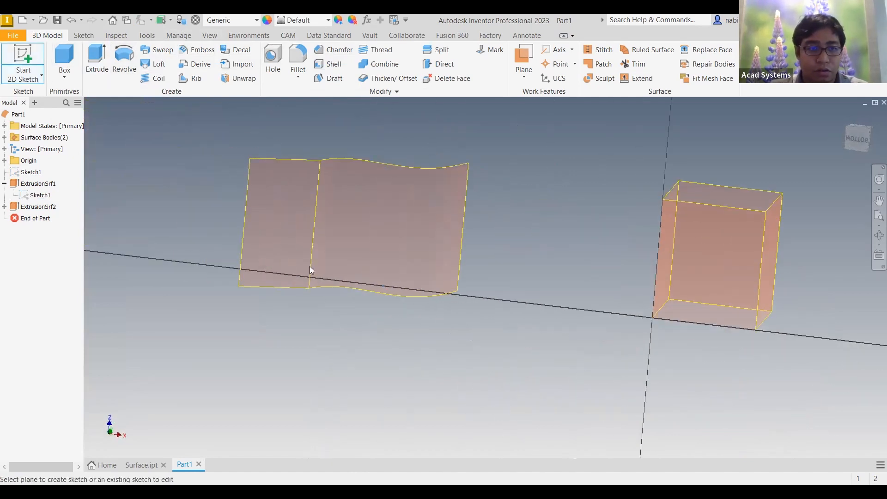
left_click(277, 193)
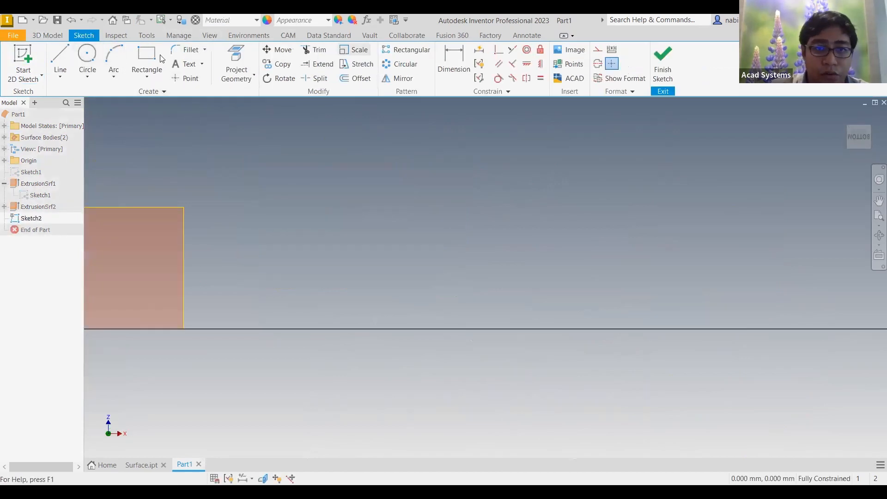
left_click(82, 99)
left_click(455, 167)
left_click(358, 194)
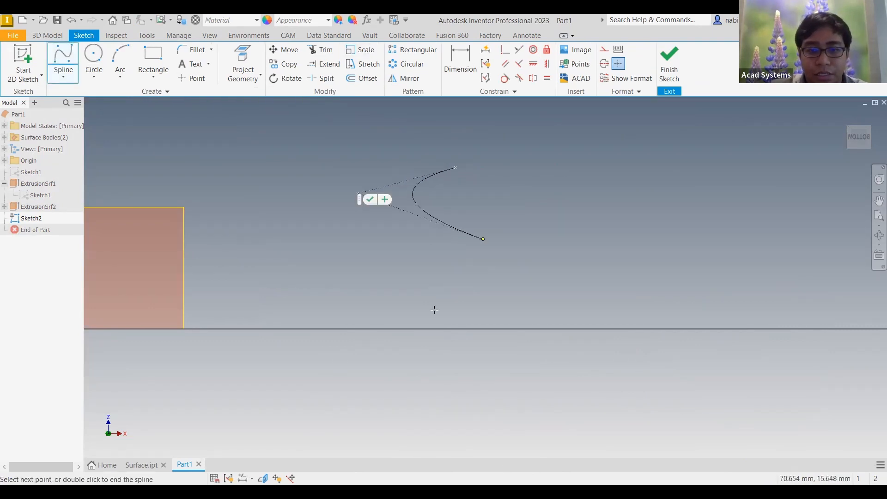
left_click(483, 239)
left_click(300, 262)
left_click_drag(484, 240, 614, 243)
left_click_drag(456, 169, 532, 160)
left_click_drag(461, 314, 472, 316)
Extend the spline's lower end with a slanted line and a tangent arc of about 8.5 mm radius.
left_click(64, 73)
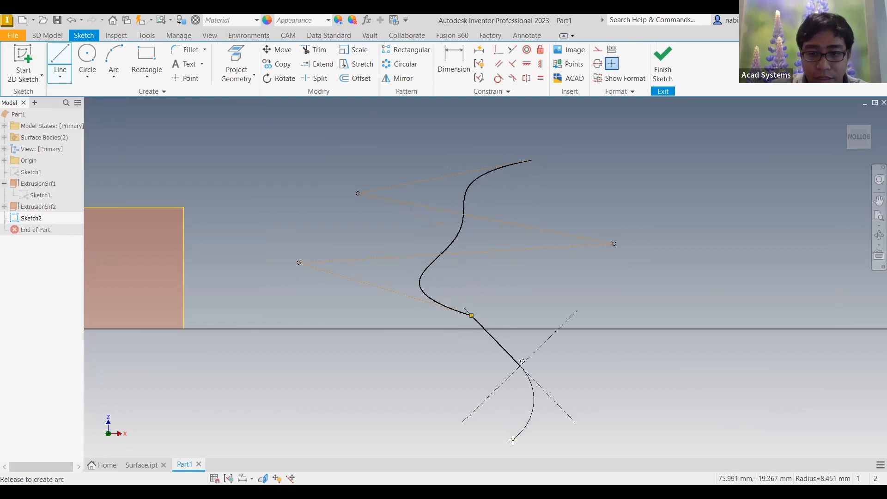
left_click_drag(515, 436, 508, 446)
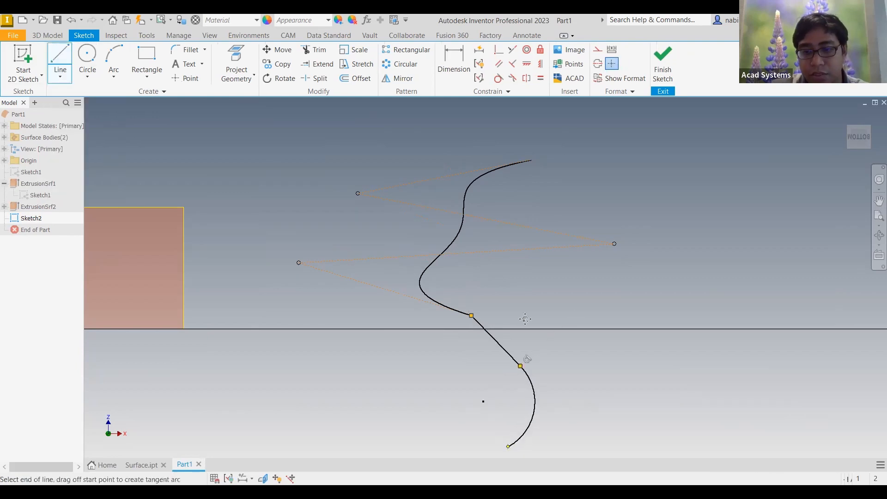
key("Escape")
Draw a separate vertical line beside the wavy profile, and finish the sketch.
middle_click_drag(434, 258, 325, 189)
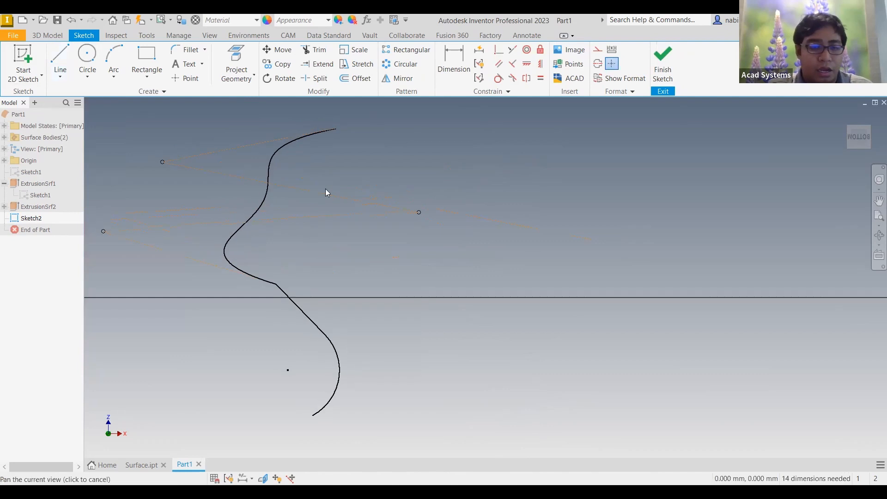
left_click(60, 60)
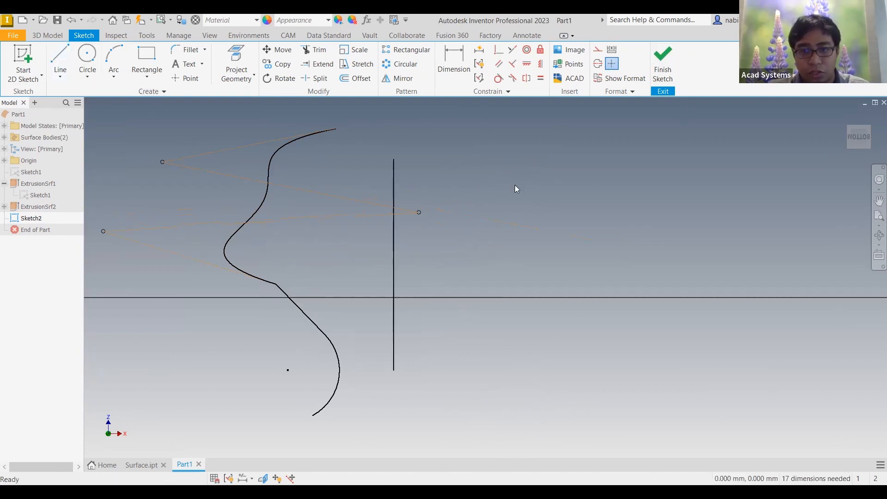
left_click(670, 68)
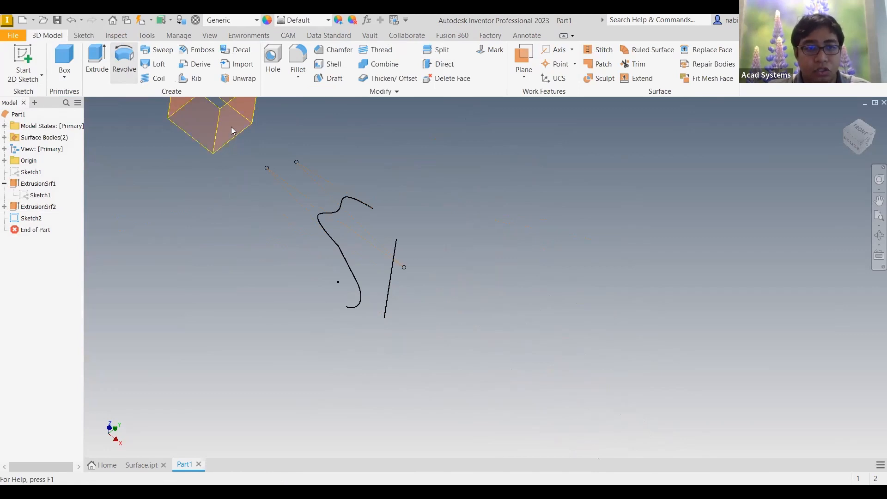
Revolve the three-curve wavy profile about the separate line as a surface, with an angle of 180 degrees.
key("r")
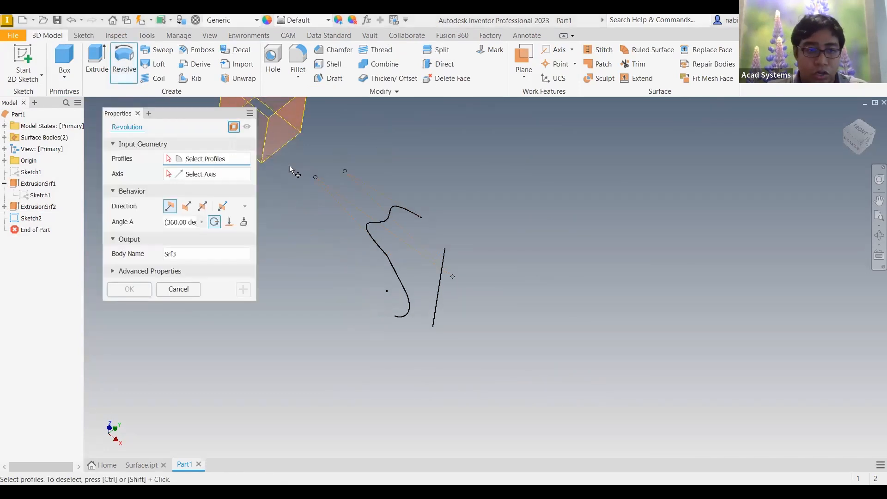
scroll(342, 189, "up", 3)
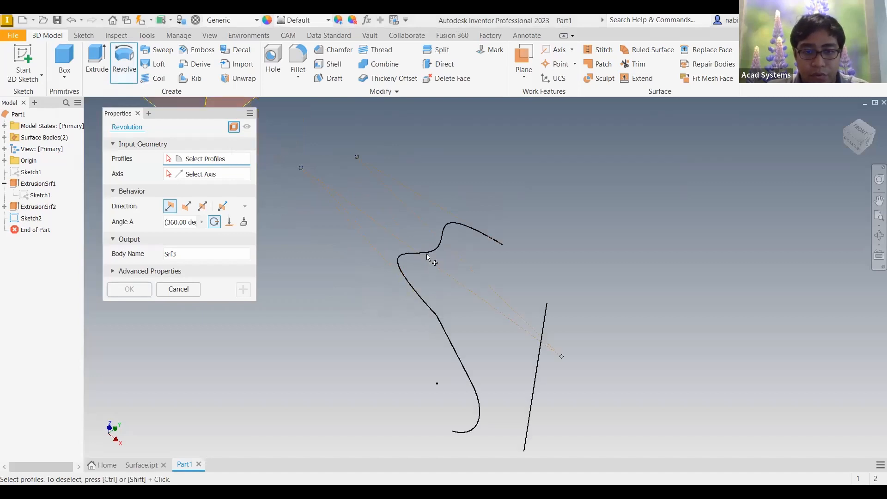
left_click(479, 272)
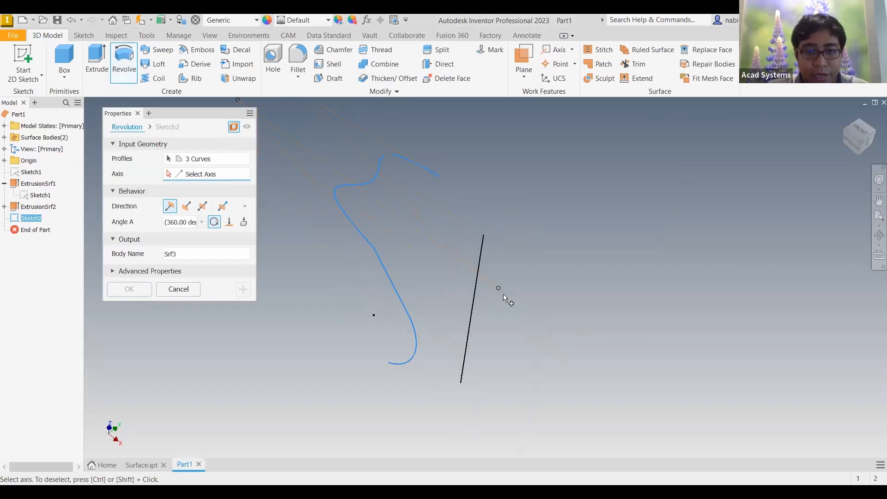
left_click(479, 297)
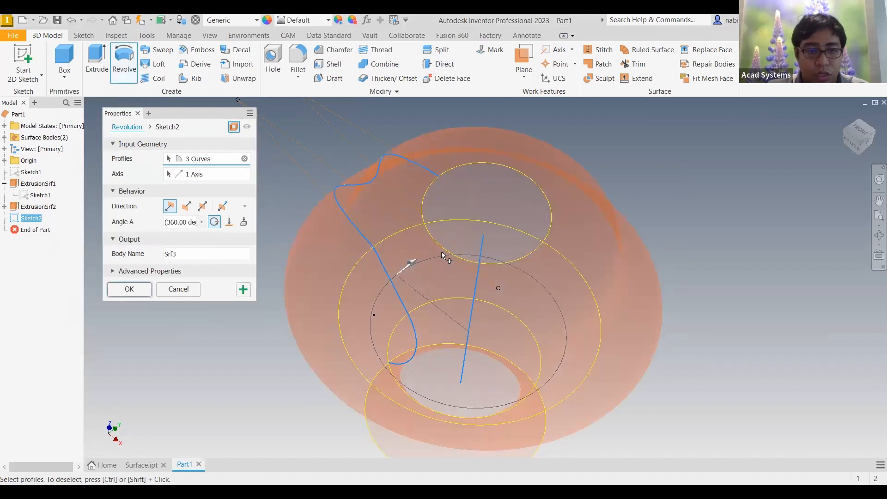
middle_click_drag(441, 251, 513, 226, "shift")
mouse_move(472, 198)
middle_mouse_down("shift")
mouse_move(458, 210)
mouse_move(477, 229)
mouse_move(453, 208)
mouse_move(273, 162)
mouse_move(371, 251)
mouse_move(304, 255)
mouse_move(462, 283)
mouse_move(444, 278)
middle_mouse_up("shift")
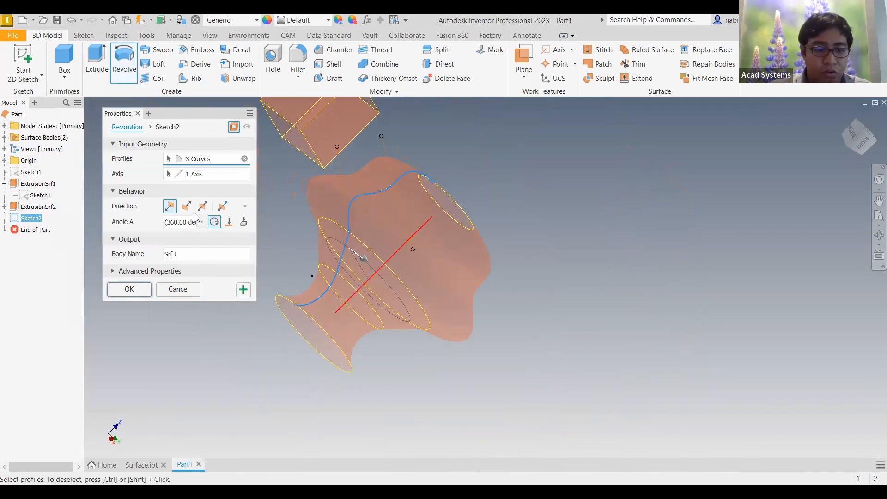
left_click(197, 221)
type("180")
key("Return")
middle_click_drag(197, 308, 167, 70, "shift")
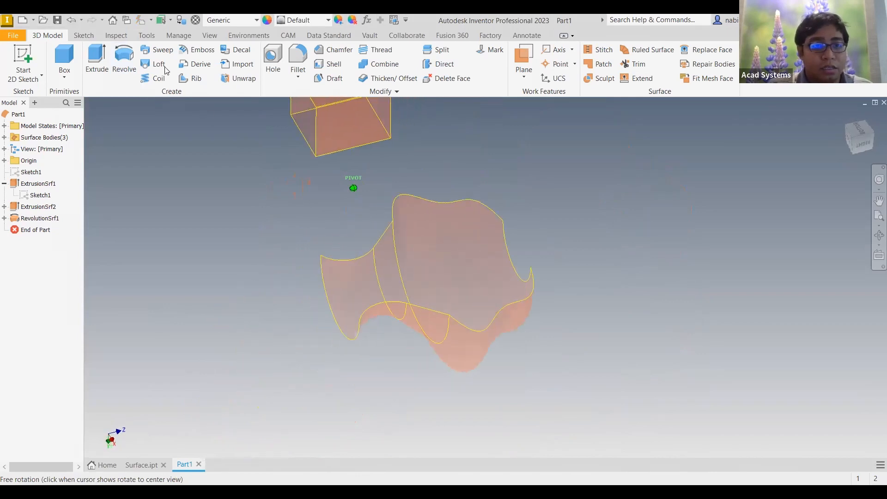
left_click(156, 64)
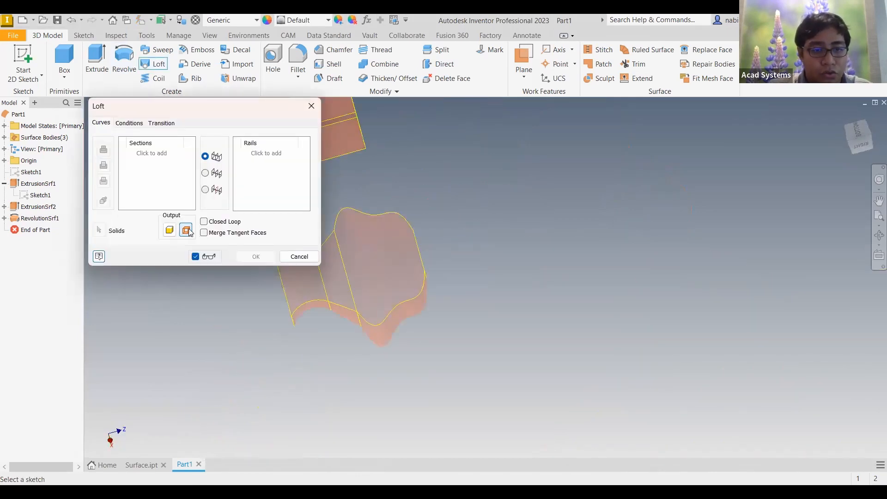
left_click(311, 106)
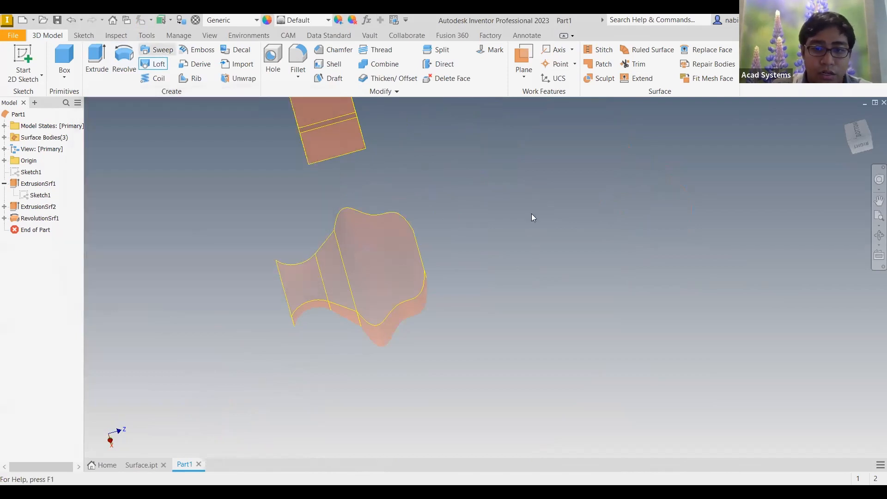
key("Return")
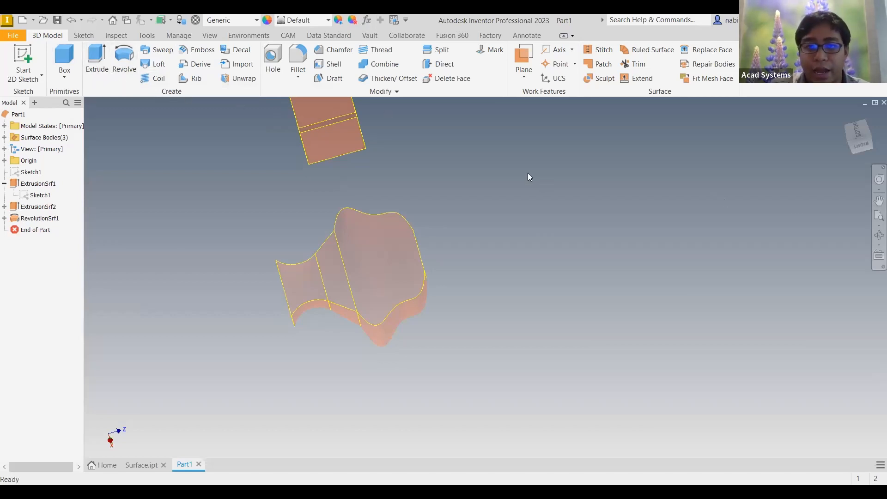
Start a sketch on the flat face of the box surface, draw a rectangle beside the wavy extruded surface, and finish the sketch.
key("F6")
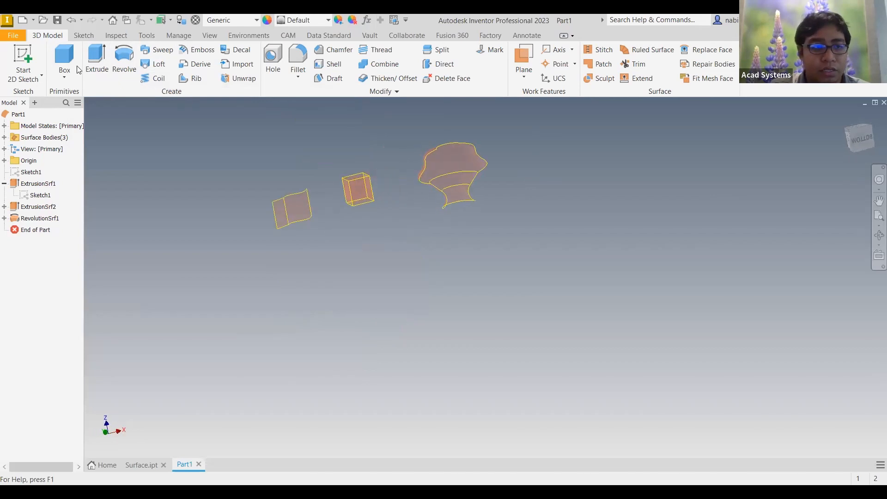
left_click(23, 60)
scroll(354, 177, "up", 5)
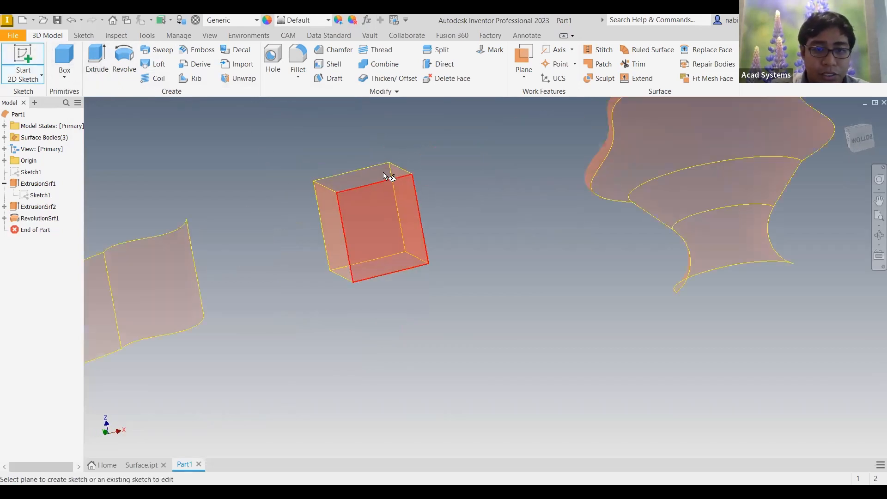
left_click(377, 217)
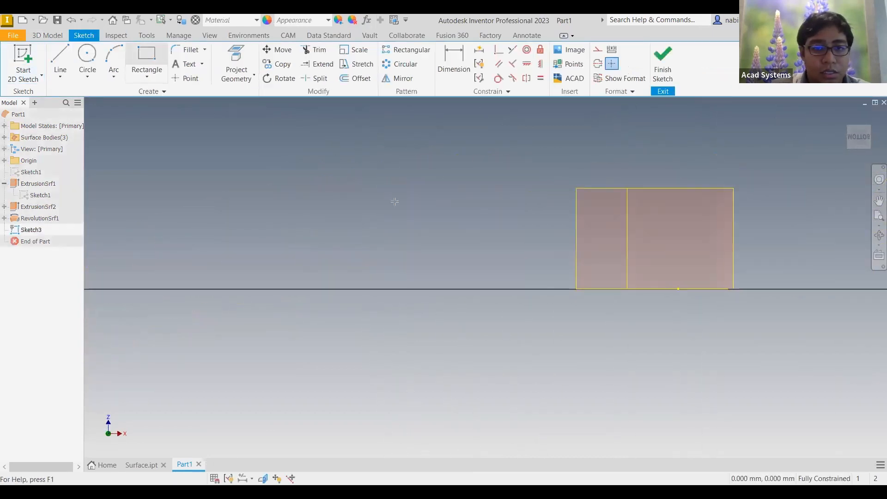
left_click(662, 62)
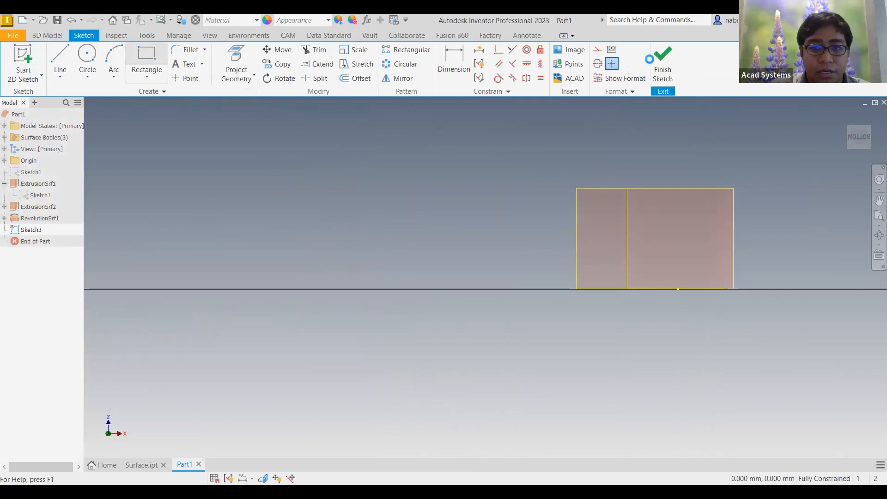
Extrude the new rectangle 23 mm as a solid.
left_click(97, 64)
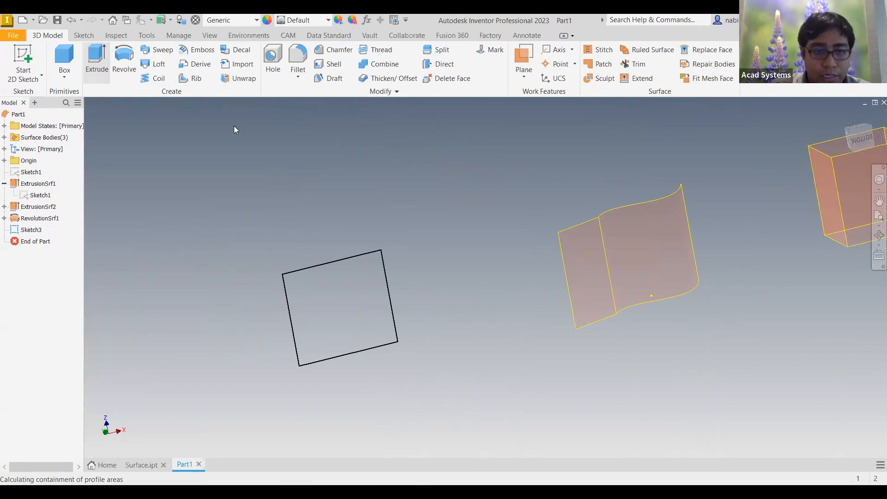
key("ctrl+z")
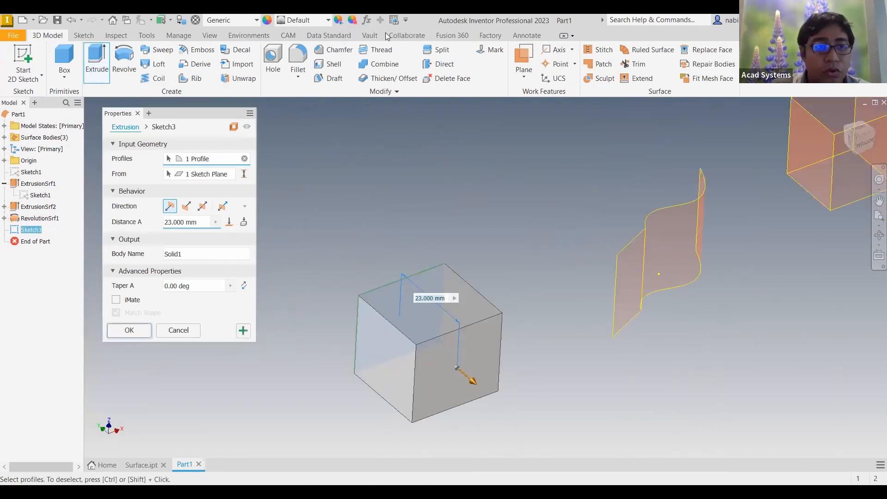
key("Return")
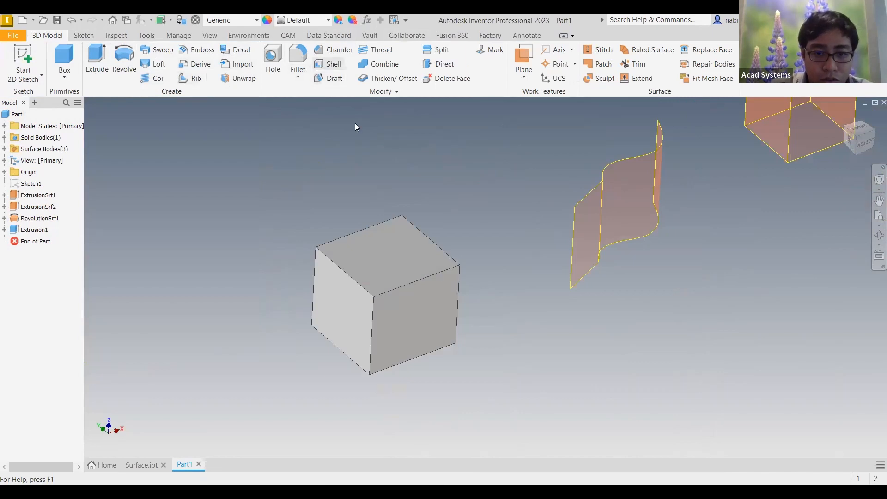
Shell the solid block with 5 mm walls, removing its top and front faces, and fillet the inner edges of the cavity.
left_click(405, 321)
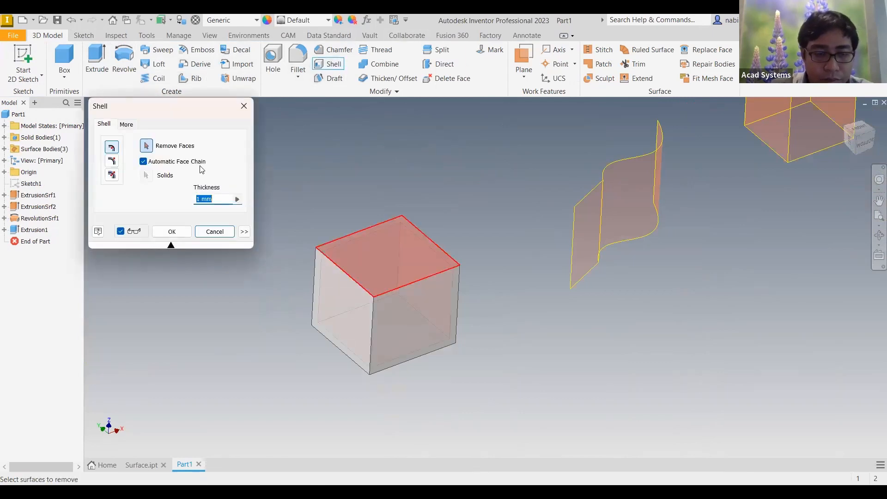
type("2")
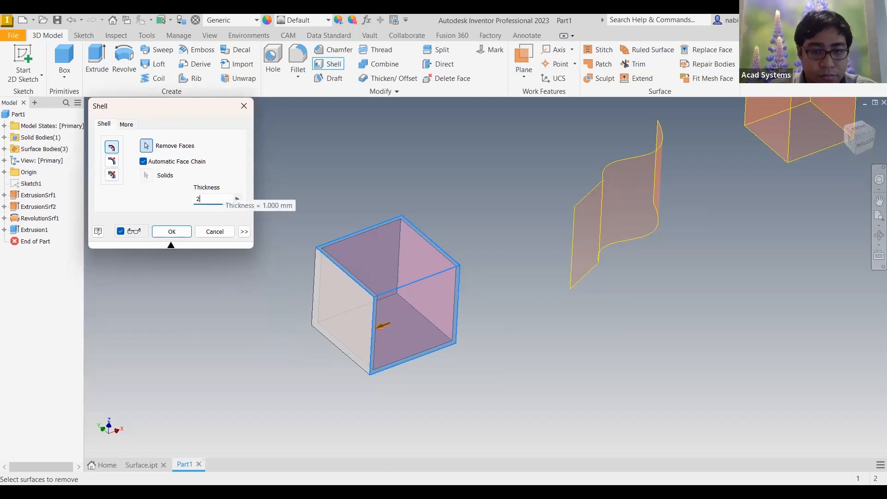
key("BackSpace")
type("5")
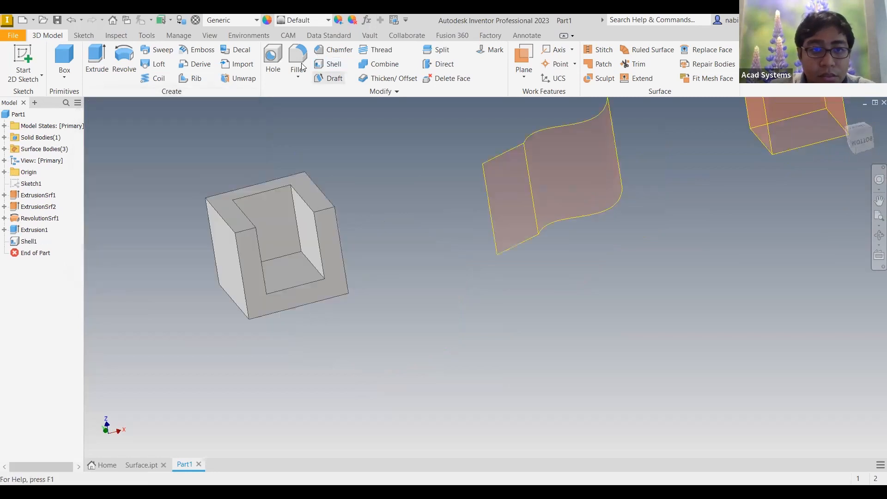
left_click(298, 59)
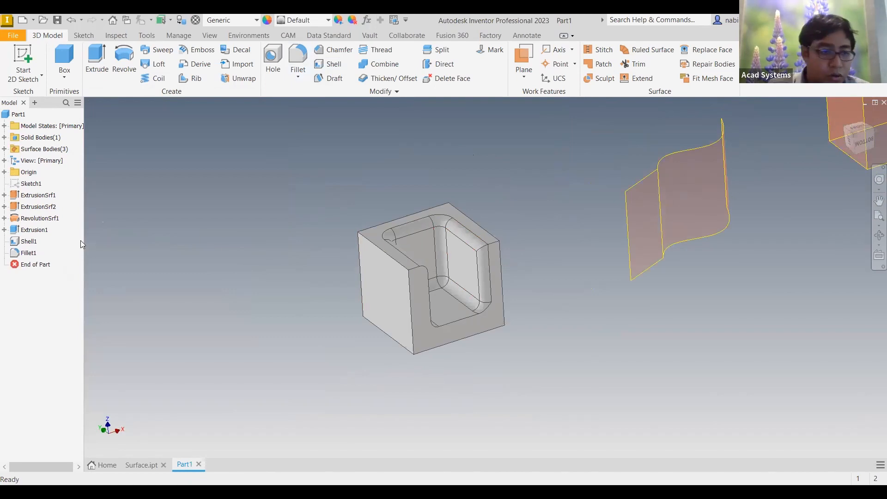
Expand the part's solid bodies and highlight the shelled solid to examine which geometry it covers.
left_click(33, 137)
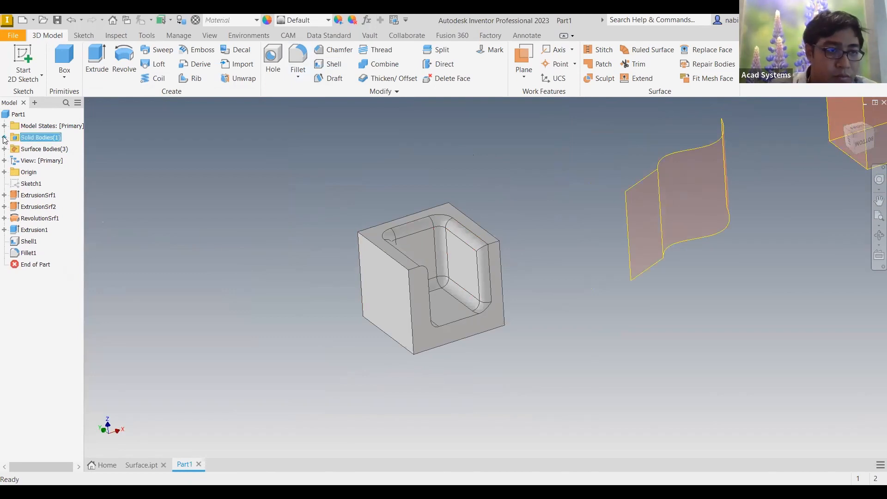
left_click(4, 137)
left_click(36, 149)
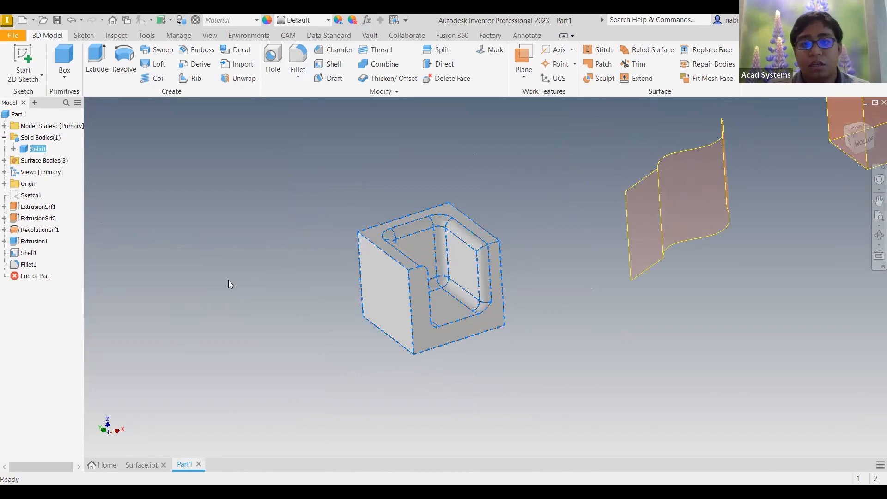
left_click(295, 259)
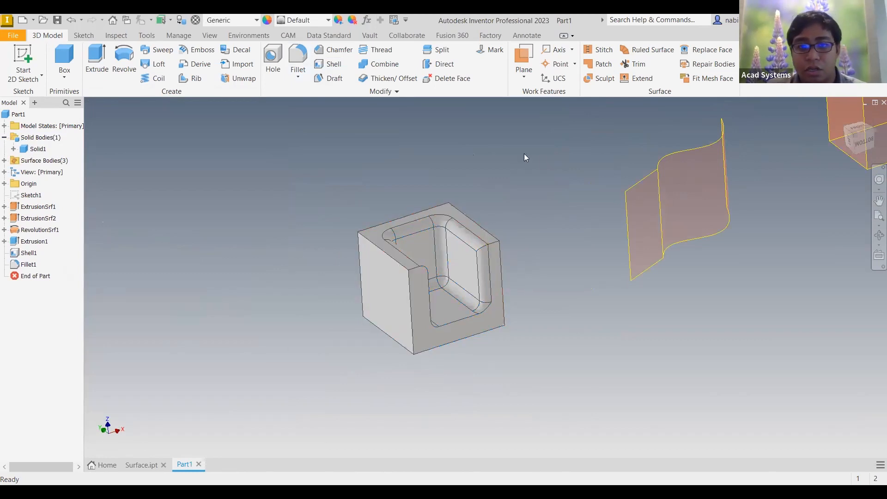
Copy the shelled and filleted solid body as a new surface object with Copy Object.
left_click(296, 90)
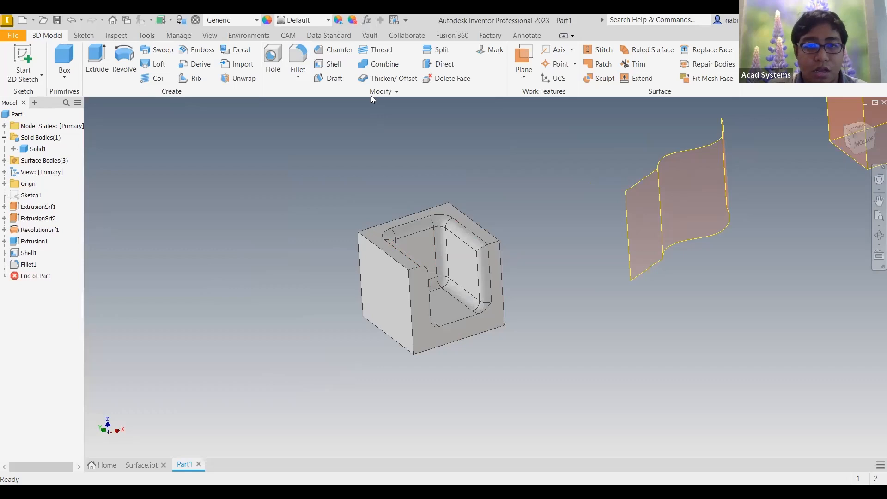
left_click(374, 96)
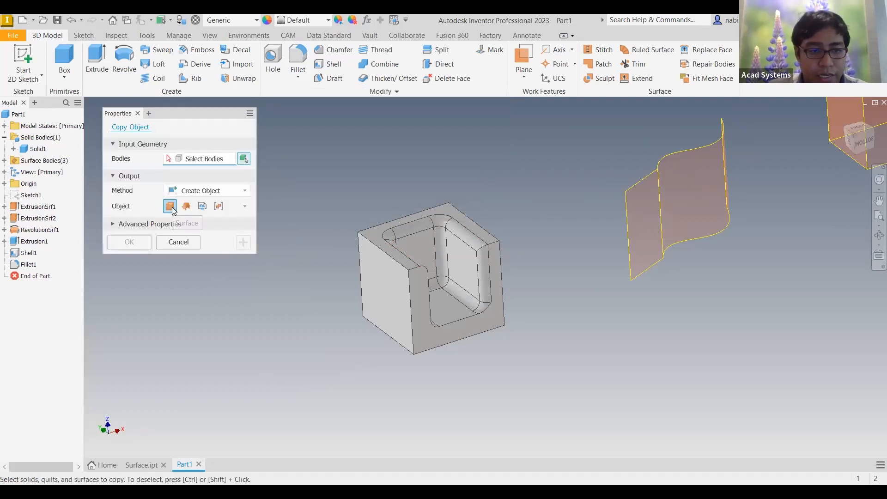
left_click(413, 254)
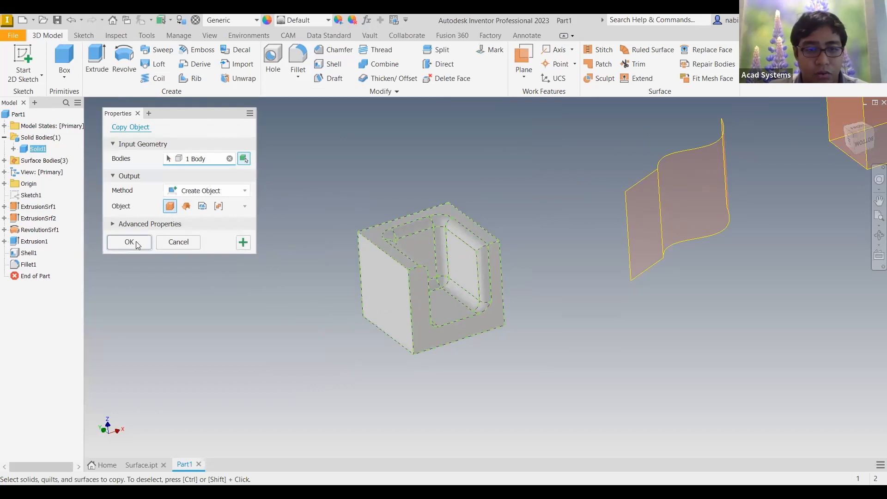
key("Return")
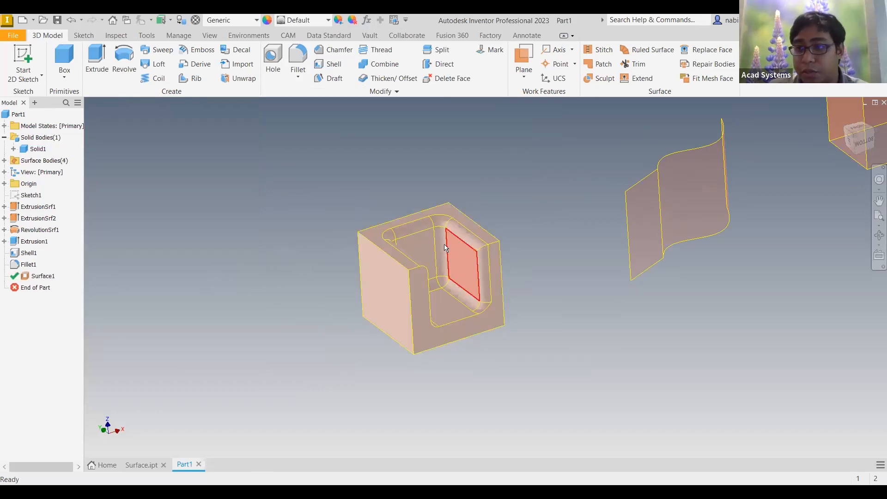
Move the original solid body away from its surface copy with a Direct edit.
scroll(445, 281, "up", 5)
scroll(471, 292, "down", 3)
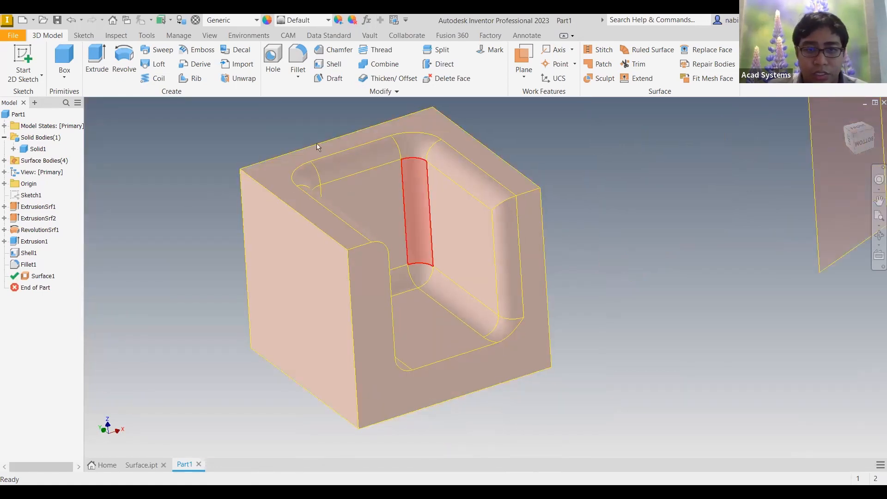
left_click(38, 149)
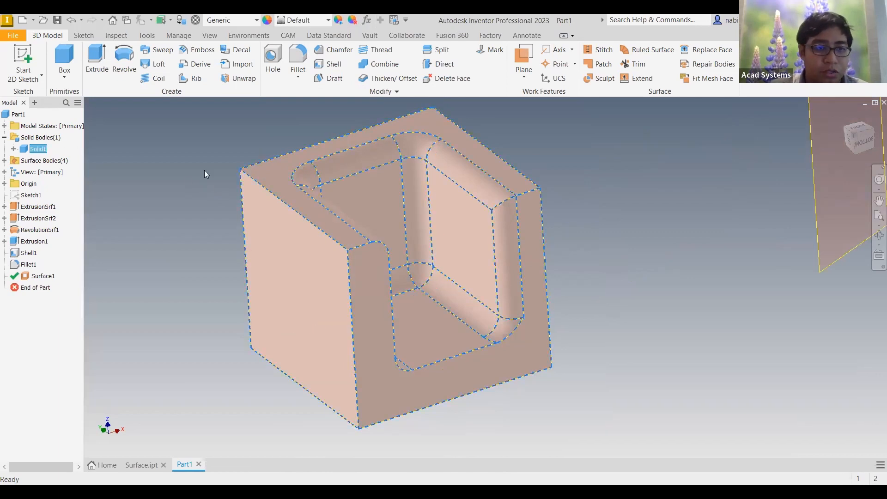
scroll(257, 169, "down", 3)
left_click(437, 64)
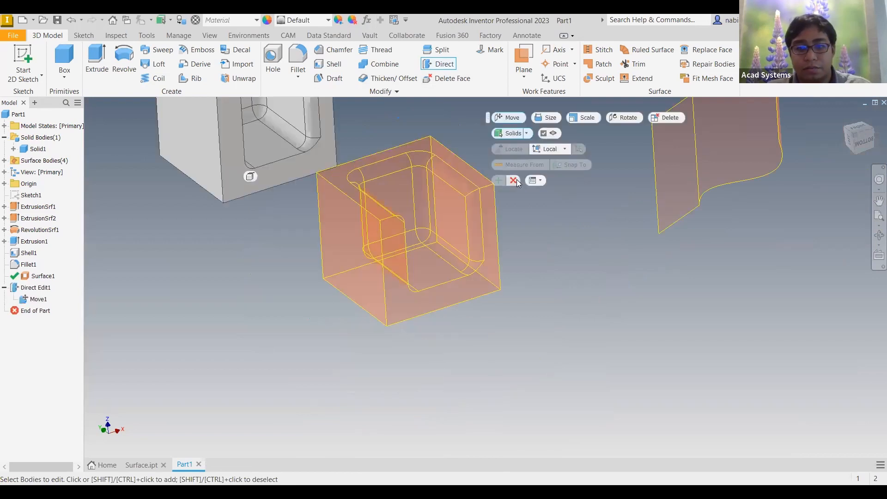
middle_click_drag(481, 250, 485, 308, "shift")
scroll(486, 308, "up", 3)
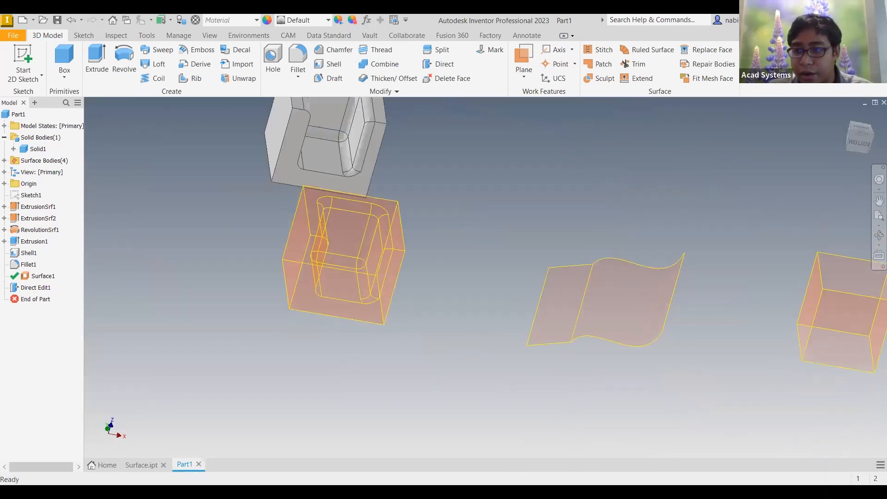
Thicken both faces of the open flat-and-wavy extruded surface by 3 mm to make it solid.
mouse_move(537, 294)
middle_mouse_down("shift")
mouse_move(558, 291)
mouse_move(593, 352)
mouse_move(578, 317)
mouse_move(589, 263)
mouse_move(618, 260)
mouse_move(553, 182)
mouse_move(660, 277)
mouse_move(464, 233)
mouse_move(348, 217)
middle_mouse_up("shift")
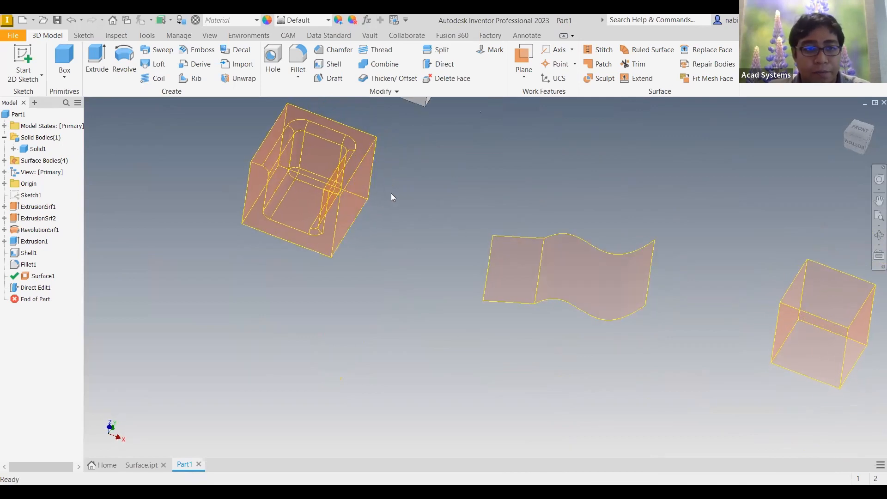
scroll(542, 241, "up", 3)
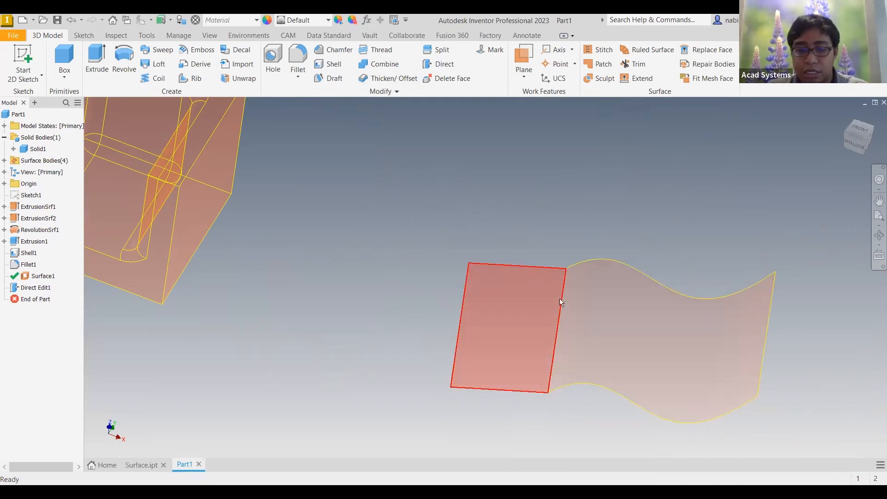
middle_click_drag(439, 144, 385, 136)
left_click(398, 79)
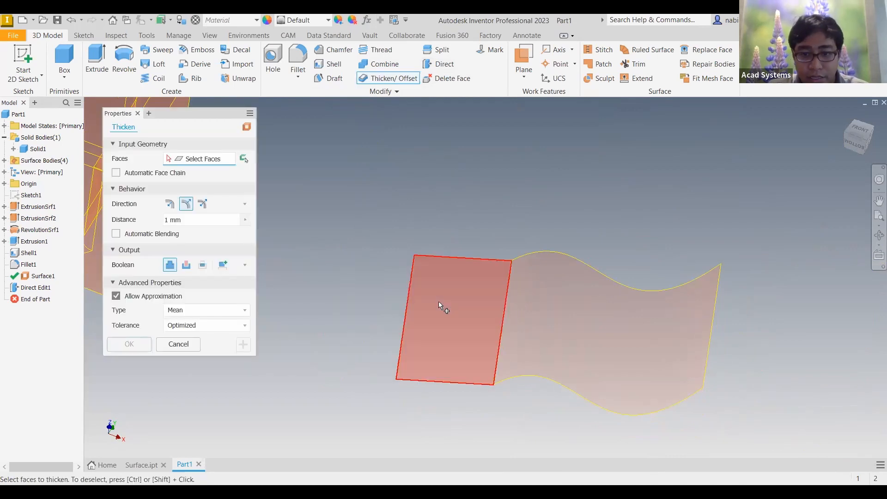
left_click(419, 312)
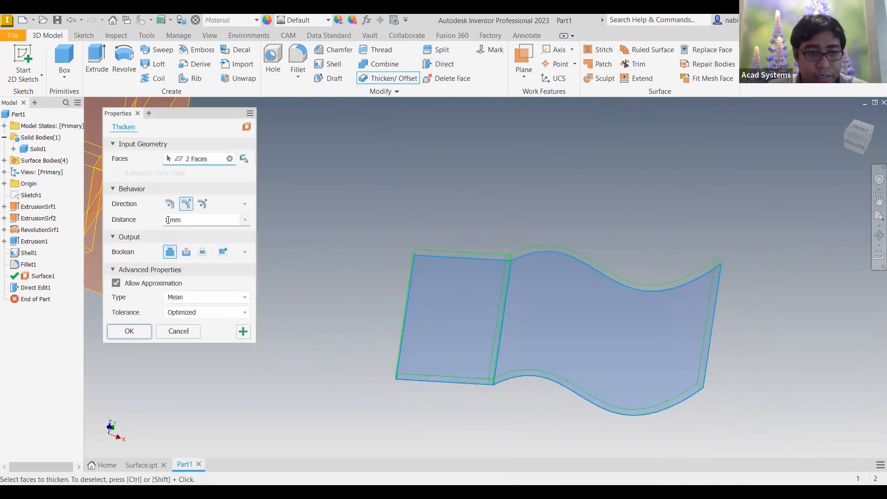
left_click(190, 222)
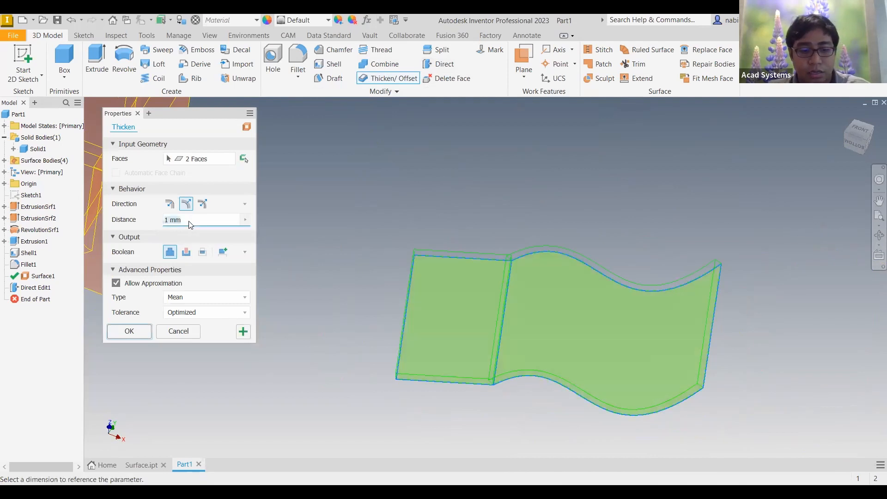
type("3")
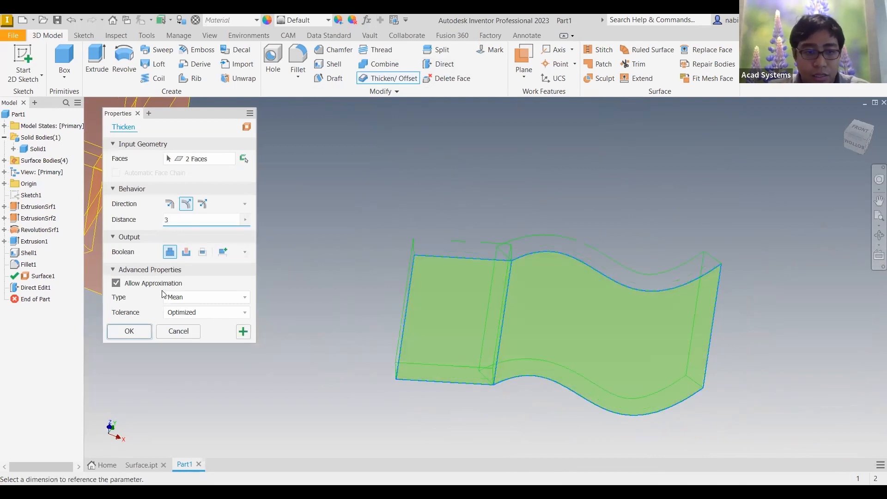
left_click(134, 334)
Expand the surface bodies and hide Srf2, the source surface of the thickened wavy solid.
mouse_move(460, 279)
middle_mouse_down("shift")
mouse_move(507, 254)
mouse_move(564, 259)
mouse_move(518, 251)
mouse_move(604, 259)
mouse_move(462, 304)
mouse_move(537, 309)
mouse_move(454, 288)
middle_mouse_up("shift")
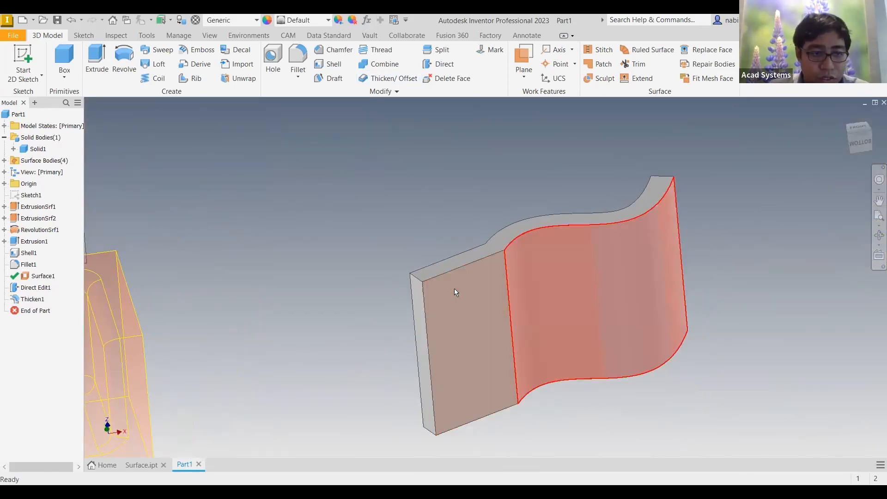
scroll(725, 268, "up", 3)
scroll(715, 266, "down", 5)
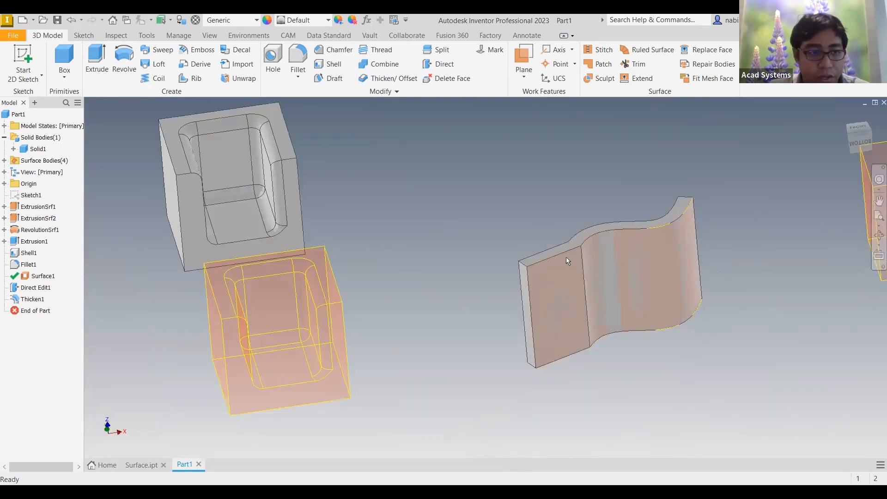
left_click(44, 161)
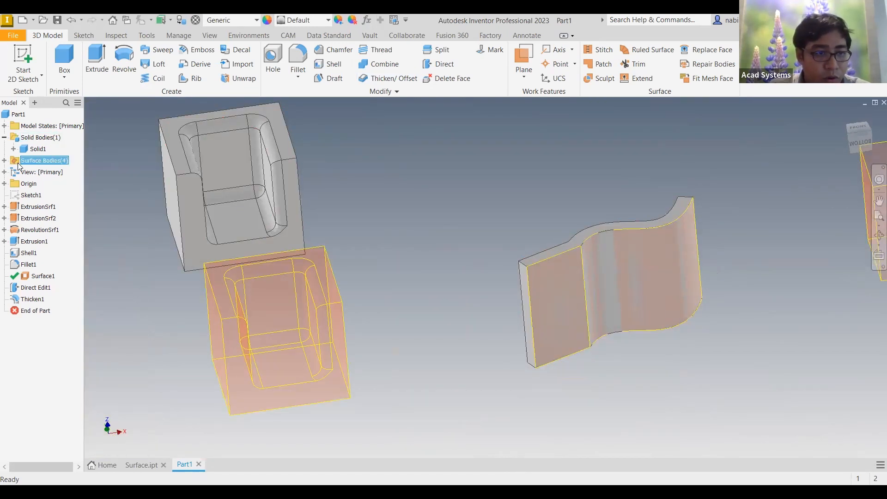
left_click(4, 161)
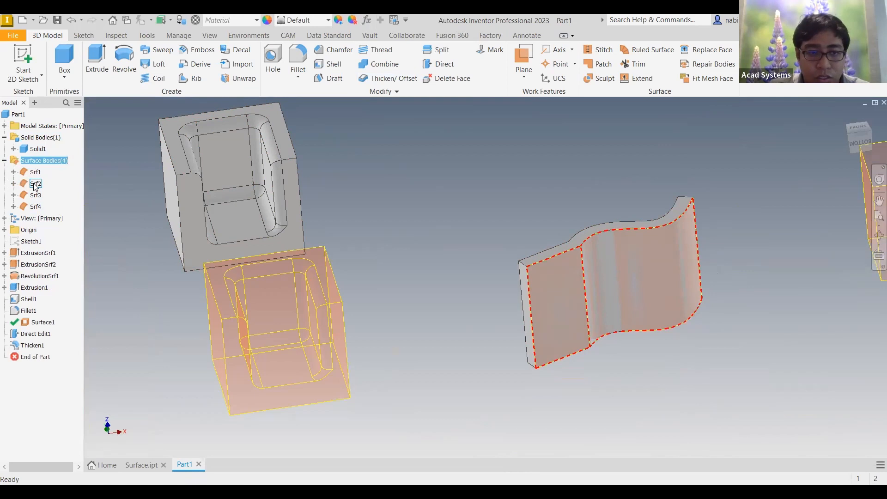
right_click(35, 188)
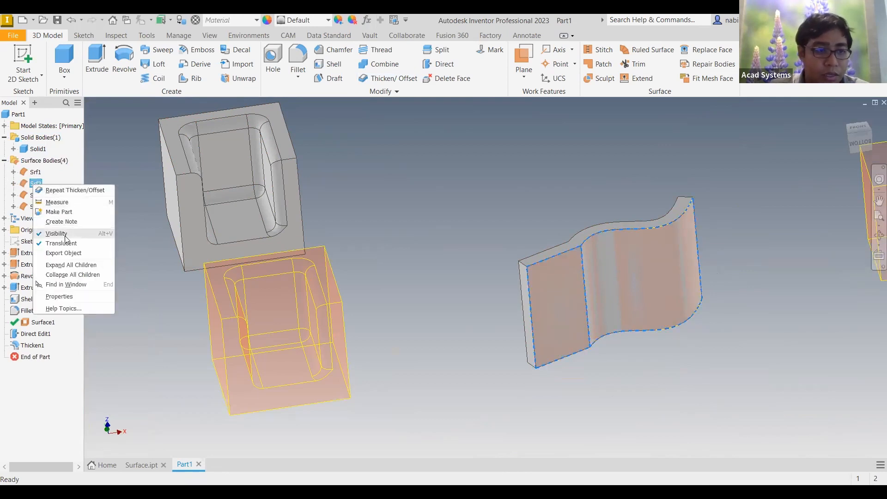
left_click(51, 233)
Examine the thickened wavy solid, the shelled block with its surface copy, and the remaining surface bodies from several angles.
scroll(444, 226, "down", 3)
middle_click_drag(443, 224, 442, 217, "shift")
scroll(359, 242, "down", 3)
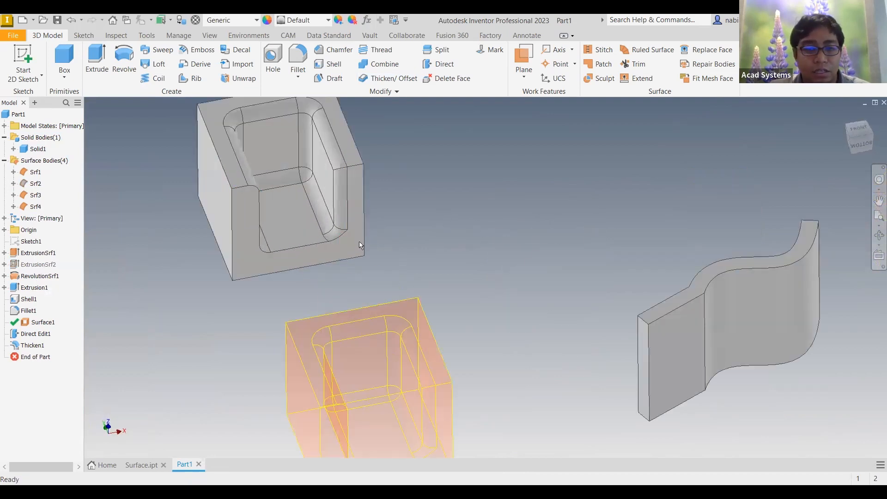
mouse_move(509, 257)
left_mouse_down()
mouse_move(541, 245)
mouse_move(513, 261)
left_mouse_up()
middle_click_drag(369, 293, 389, 226)
middle_click_drag(372, 301, 467, 240, "shift")
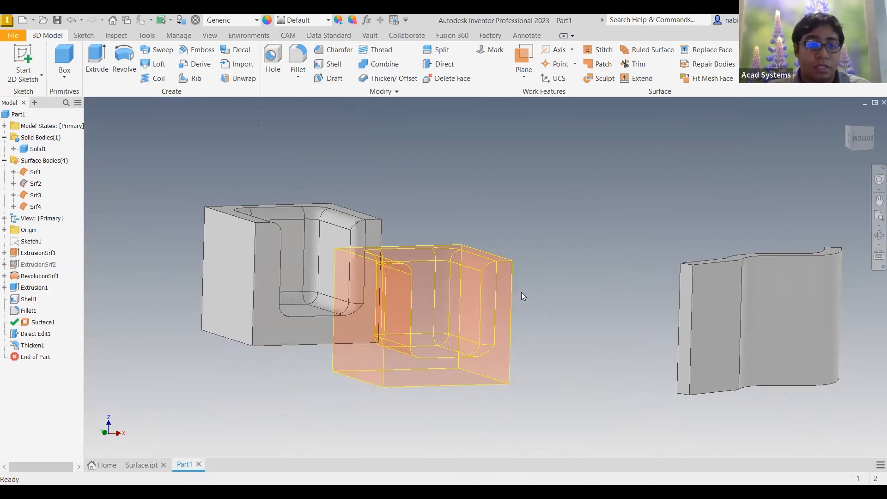
middle_click_drag(485, 254, 513, 292, "shift")
scroll(596, 275, "down", 2)
scroll(600, 277, "up", 4)
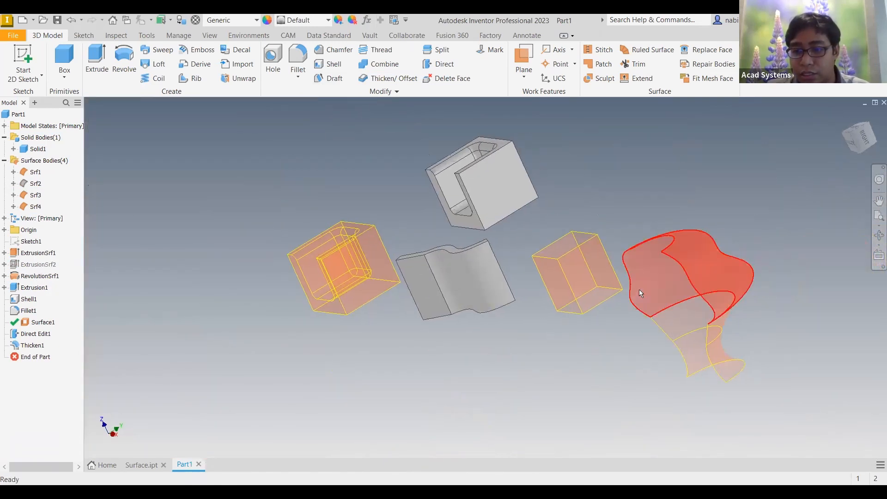
mouse_move(711, 296)
middle_mouse_down("shift")
mouse_move(646, 300)
mouse_move(683, 283)
mouse_move(633, 257)
mouse_move(656, 264)
mouse_move(646, 287)
mouse_move(497, 274)
mouse_move(602, 289)
mouse_move(562, 293)
middle_mouse_up("shift")
scroll(634, 257, "up", 5)
scroll(622, 270, "down", 6)
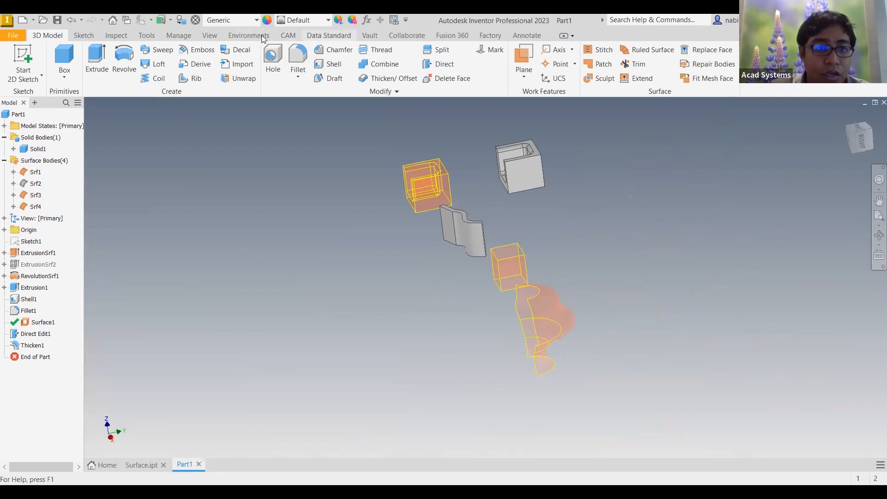
Set the modelling background to 1 Color in the application's color options and apply the change.
left_click(236, 37)
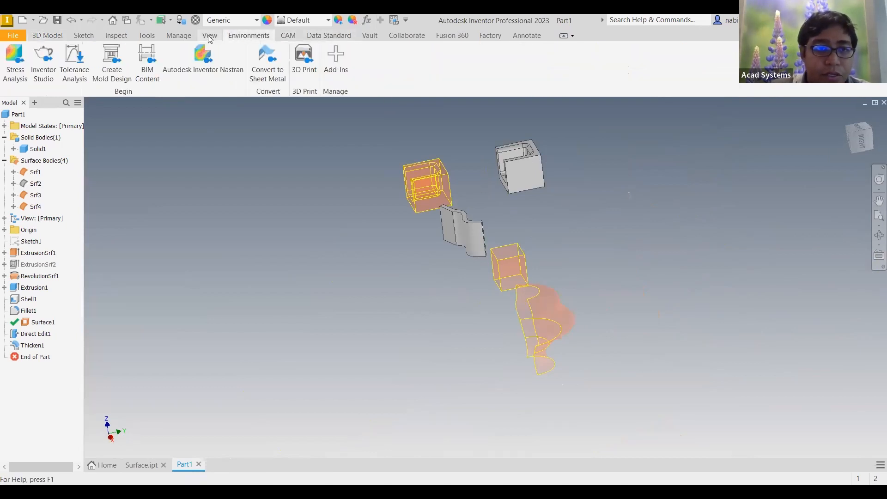
left_click(209, 35)
left_click(188, 37)
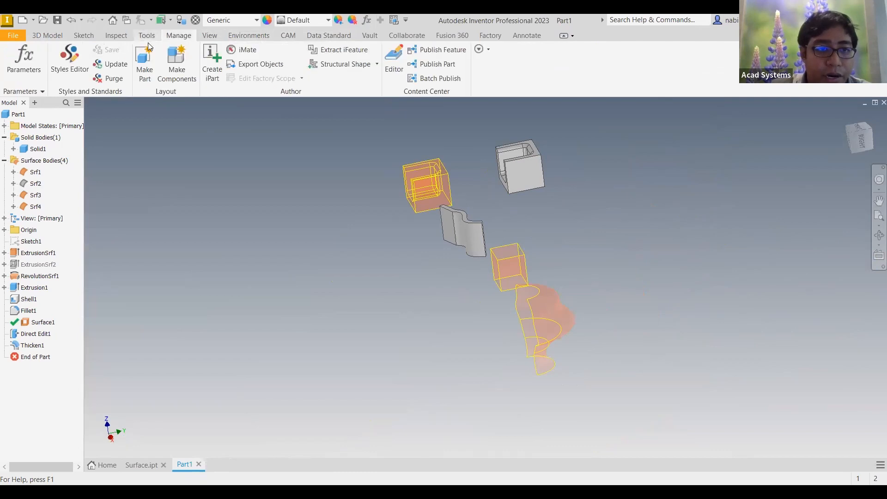
left_click(147, 36)
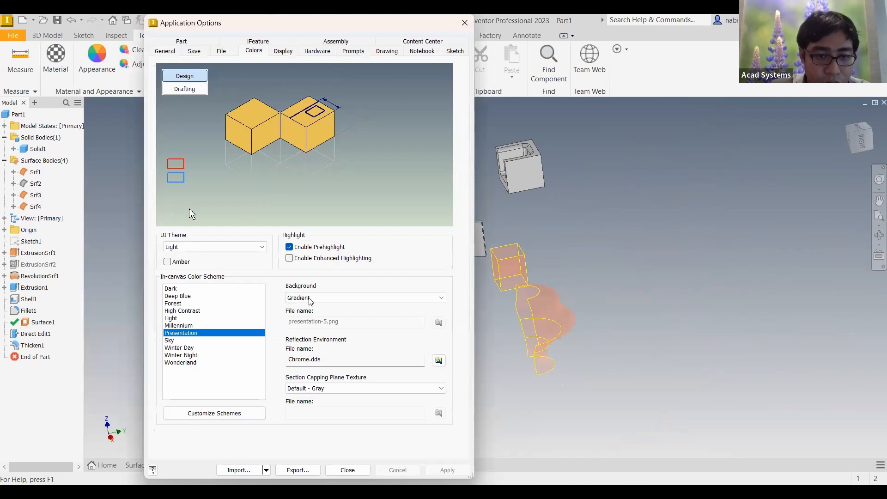
left_click(311, 300)
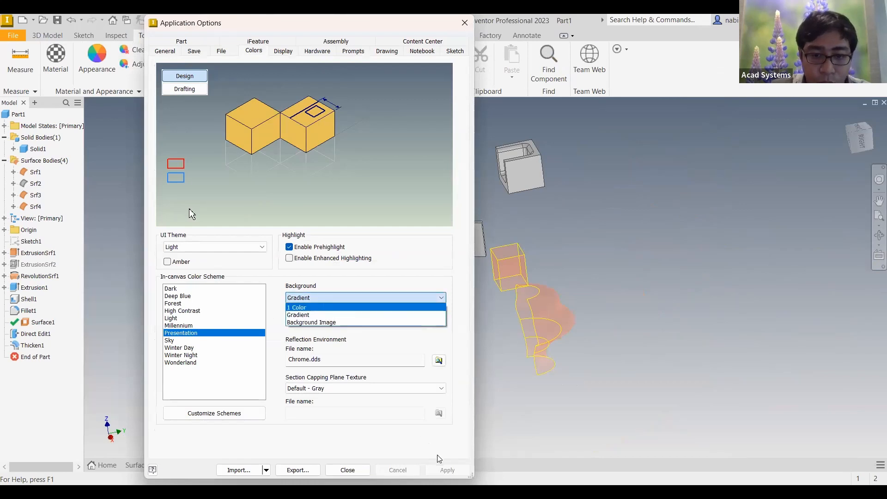
left_click(443, 466)
left_click(447, 470)
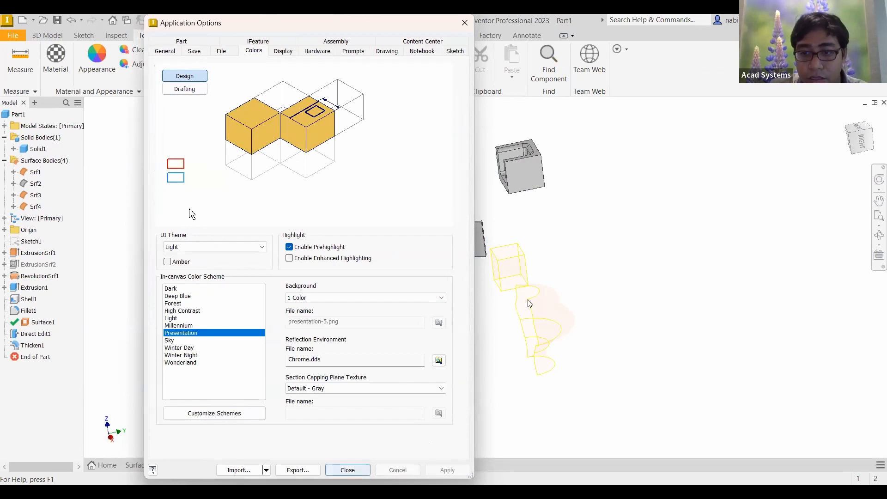
Turn off translucency for the revolved surface body Srf3.
scroll(563, 239, "down", 3)
mouse_move(577, 247)
middle_mouse_down("shift")
mouse_move(613, 235)
mouse_move(551, 266)
mouse_move(550, 279)
mouse_move(534, 286)
mouse_move(580, 277)
mouse_move(492, 304)
middle_mouse_up("shift")
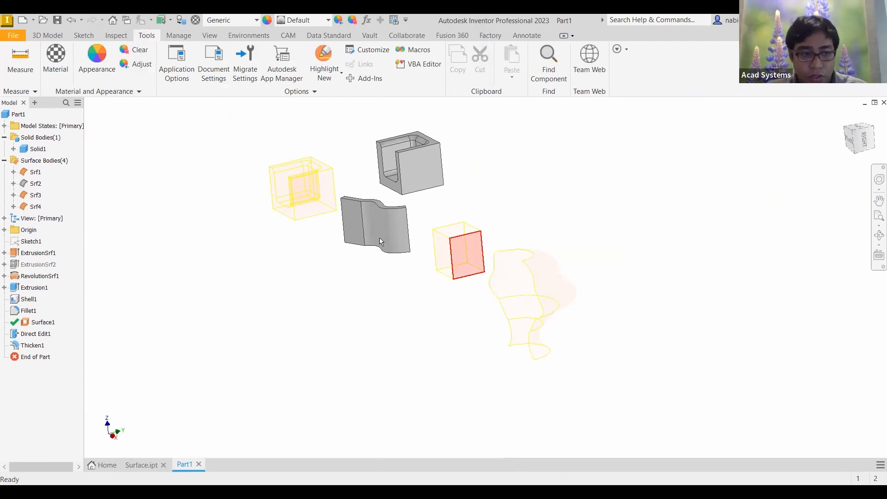
right_click(35, 199)
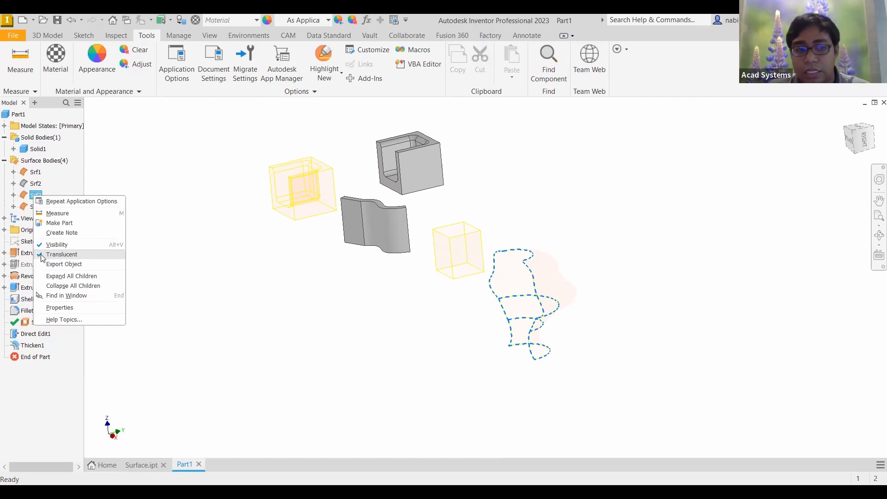
left_click(70, 255)
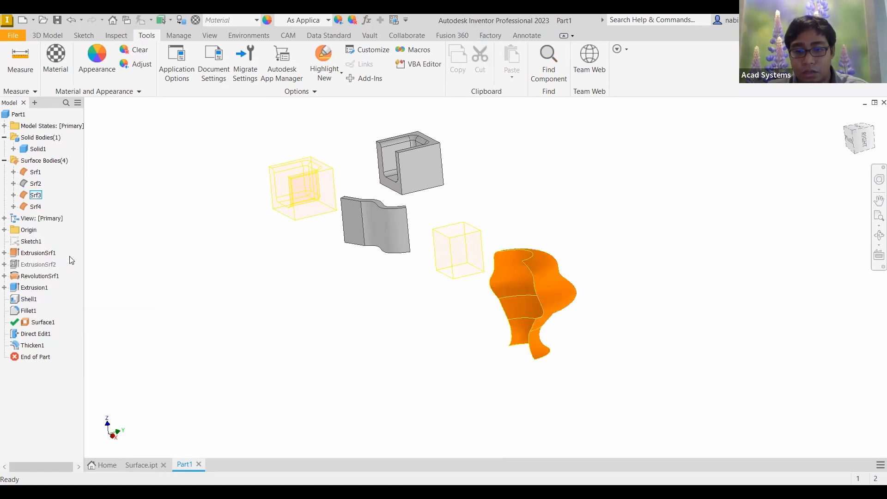
Examine the opaque revolved surface up close, including its open edges, and compare it with the translucent bodies.
middle_click_drag(619, 279, 518, 202, "shift")
scroll(477, 150, "down", 3)
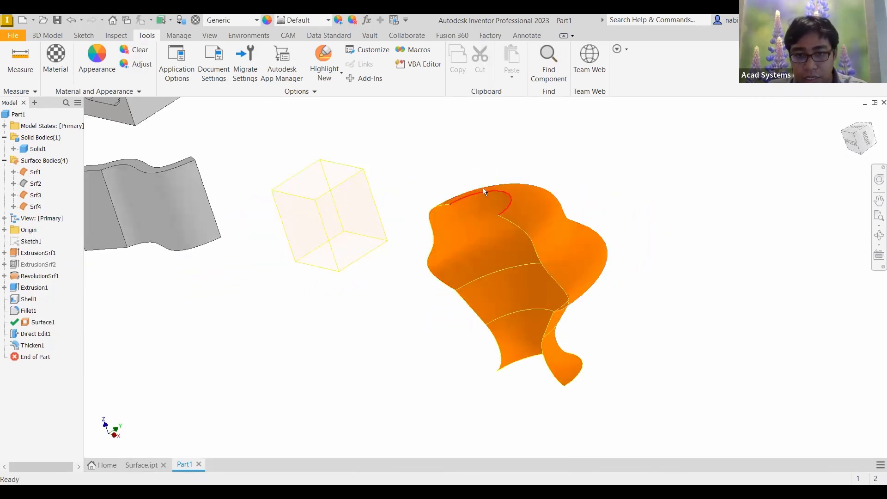
scroll(423, 200, "down", 3)
mouse_move(425, 208)
middle_mouse_down("shift")
mouse_move(452, 215)
mouse_move(428, 271)
mouse_move(174, 246)
mouse_move(37, 212)
middle_mouse_up("shift")
scroll(29, 211, "down", 3)
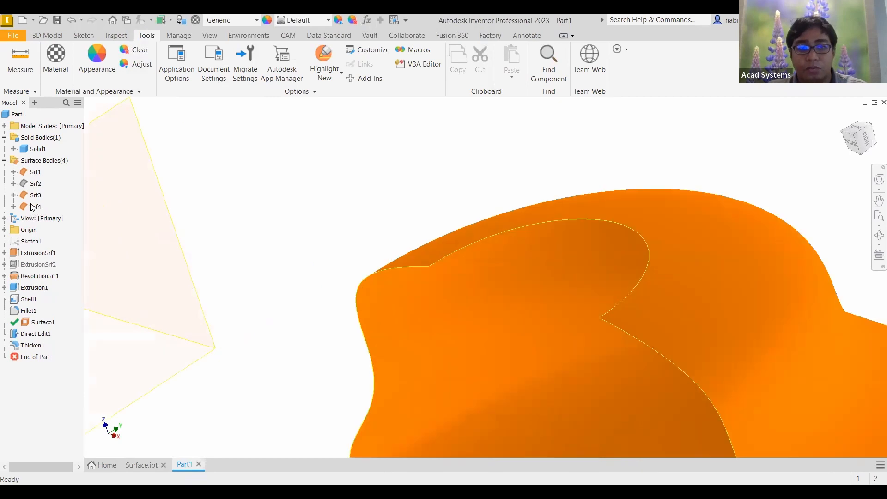
scroll(31, 208, "up", 5)
scroll(390, 225, "up", 3)
middle_click_drag(390, 241, 521, 258)
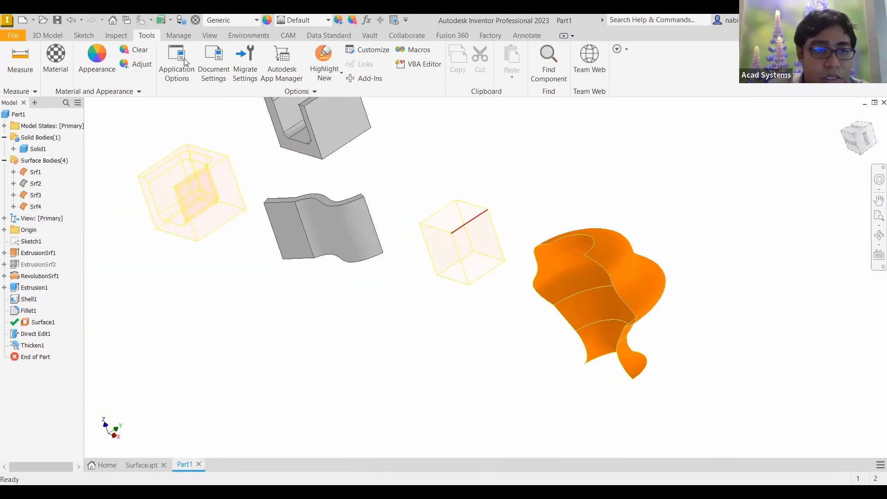
Set the modelling background back to Gradient in the application's color options and apply the change.
left_click(181, 65)
left_click(338, 298)
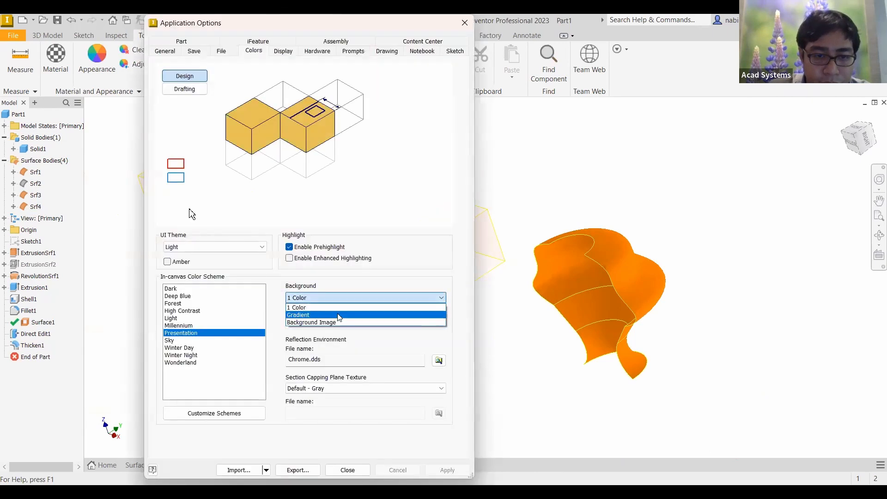
left_click(461, 468)
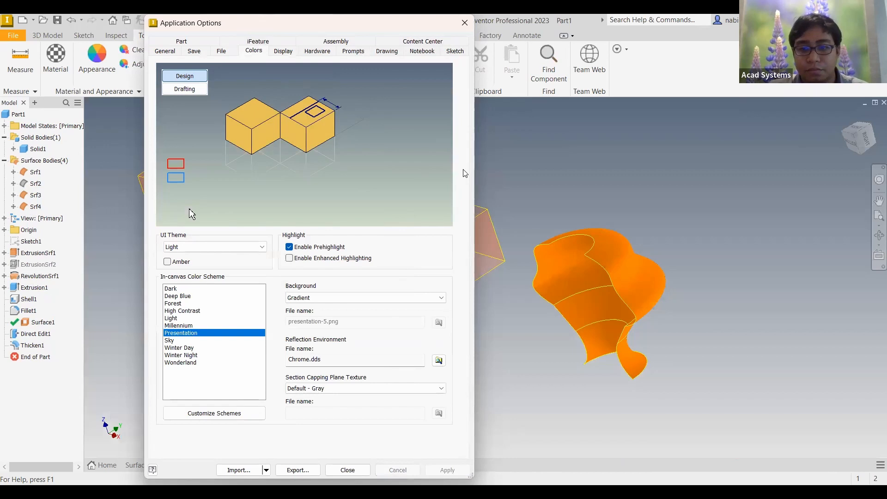
Turn off translucency for the box-shaped surface body Srf1 and inspect its open top and zero-thickness walls.
mouse_move(464, 206)
middle_mouse_down("shift")
mouse_move(485, 209)
mouse_move(489, 198)
mouse_move(460, 208)
middle_mouse_up("shift")
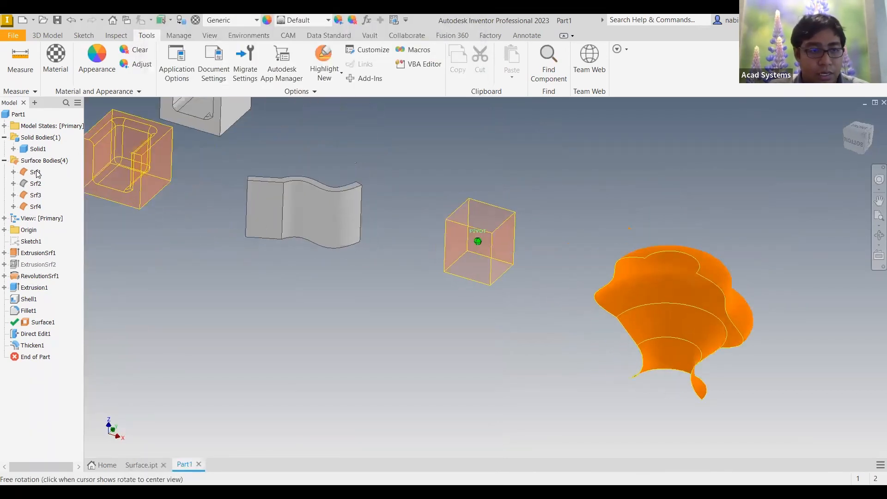
right_click(35, 172)
left_click(64, 228)
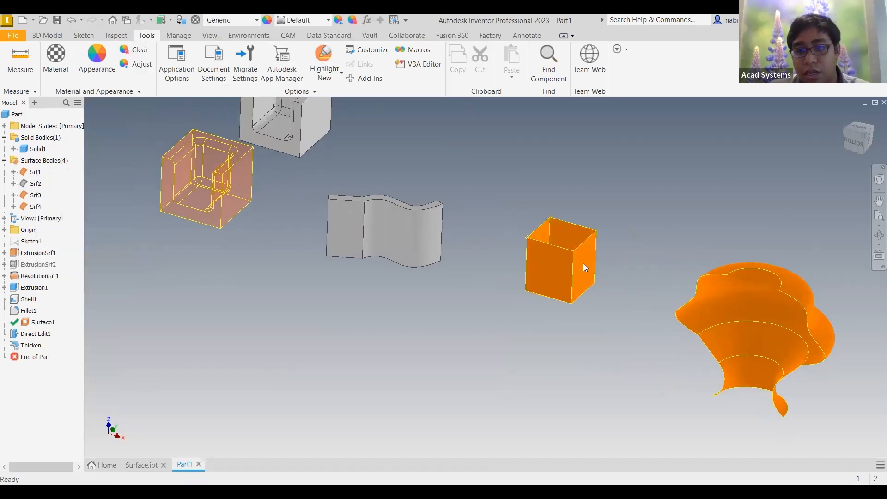
scroll(568, 241, "up", 2)
scroll(567, 242, "down", 7)
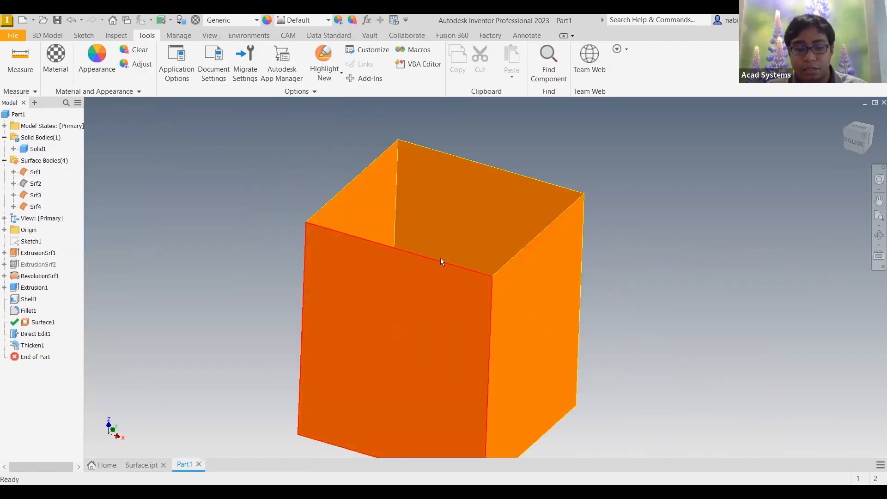
scroll(405, 286, "up", 2)
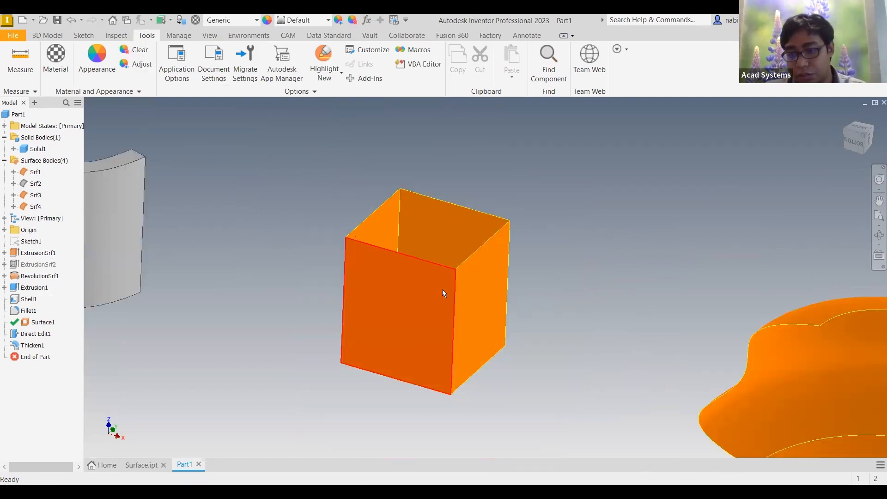
mouse_move(344, 284)
middle_mouse_down("shift")
mouse_move(143, 434)
mouse_move(249, 400)
mouse_move(142, 465)
middle_mouse_up("shift")
Switch to Surface.ipt and look over its prepared solid and surface bodies.
left_click(142, 465)
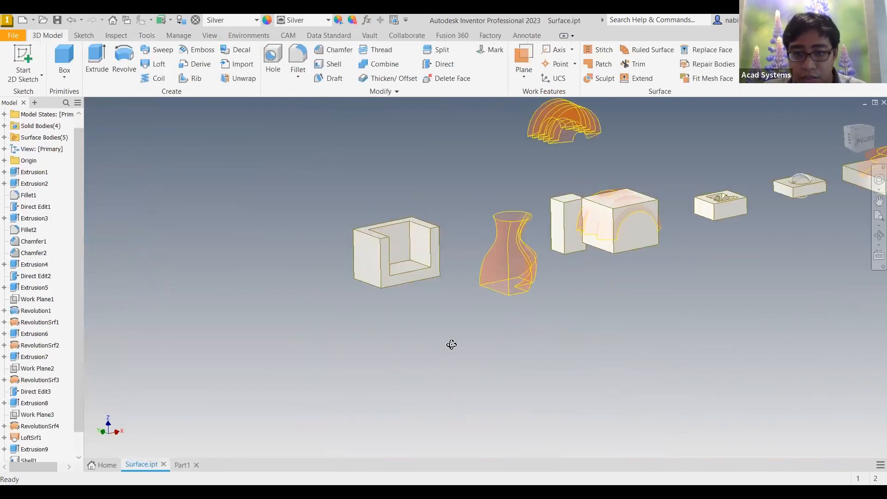
mouse_move(452, 339)
middle_mouse_down()
mouse_move(529, 357)
mouse_move(527, 341)
mouse_move(408, 311)
mouse_move(435, 219)
mouse_move(433, 249)
mouse_move(469, 178)
mouse_move(398, 250)
mouse_move(499, 235)
middle_mouse_up()
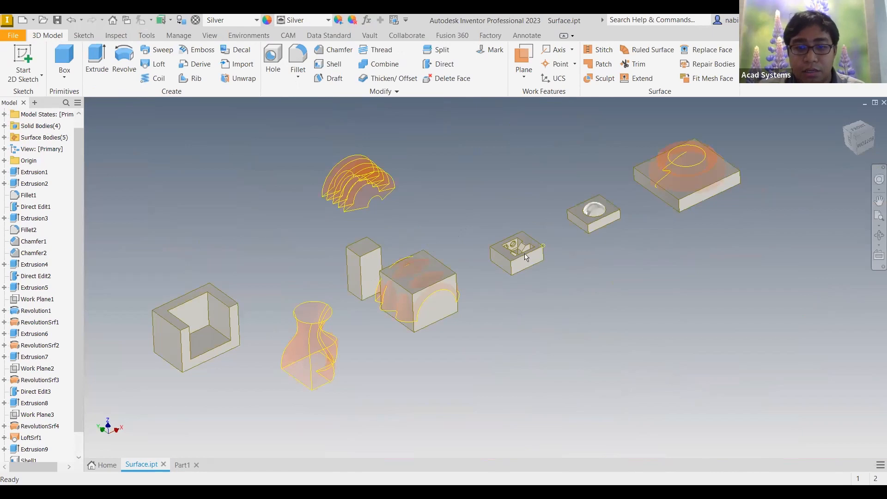
middle_click_drag(534, 239, 465, 213)
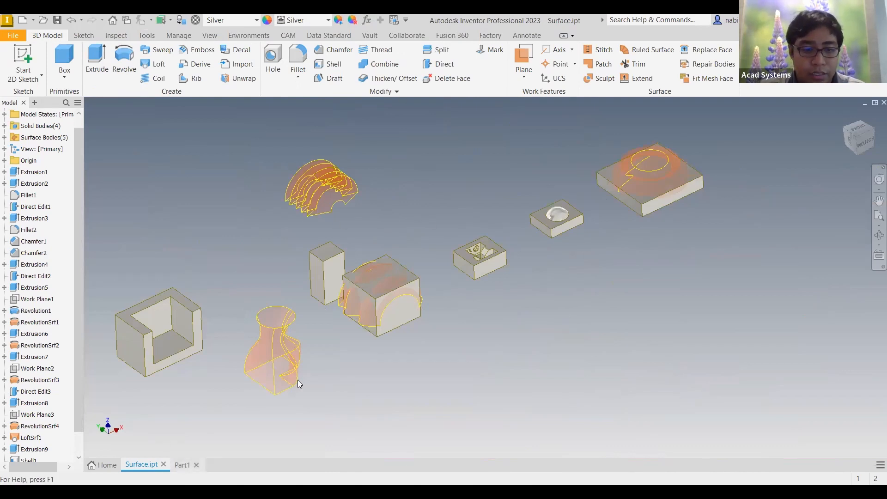
Switch back to Part1 and maximize its document so all solid and surface bodies are in view.
key("ctrl+Tab")
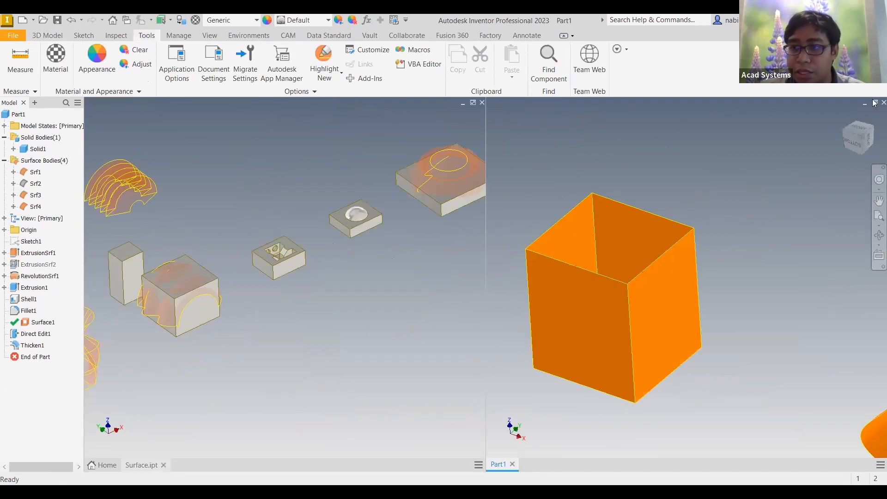
scroll(325, 194, "up", 3)
scroll(373, 214, "down", 8)
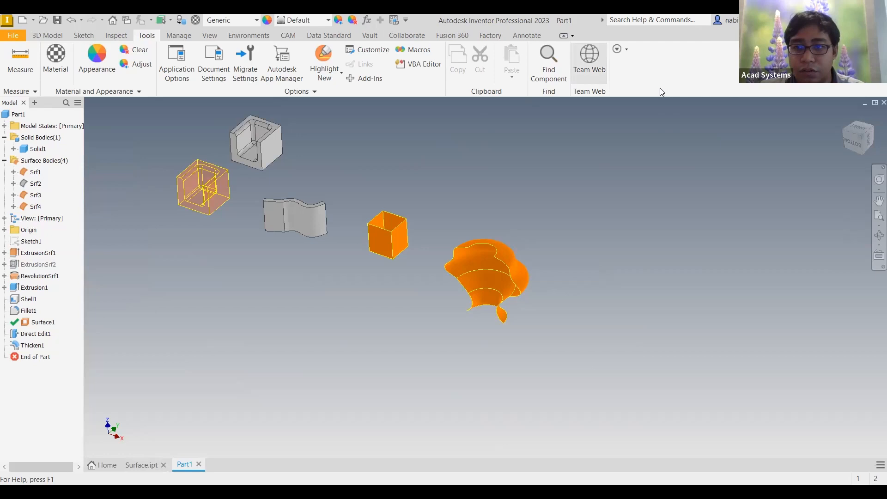
scroll(590, 66, "up", 3)
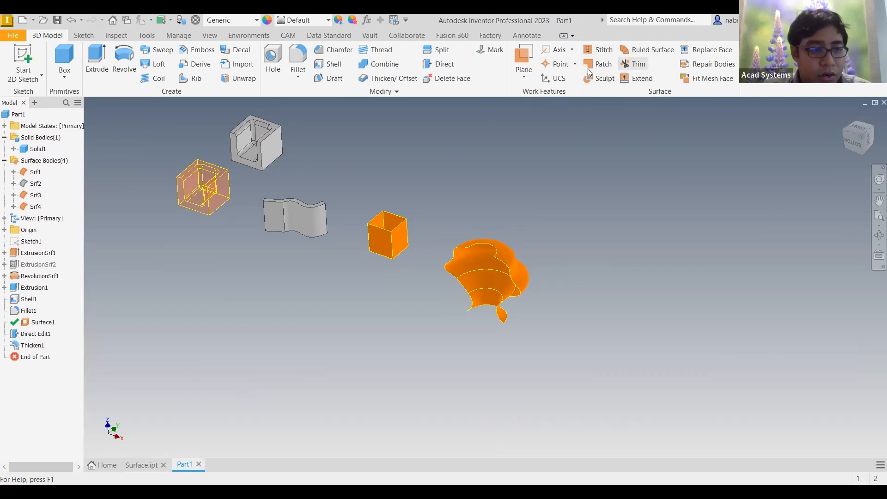
right_click(35, 184)
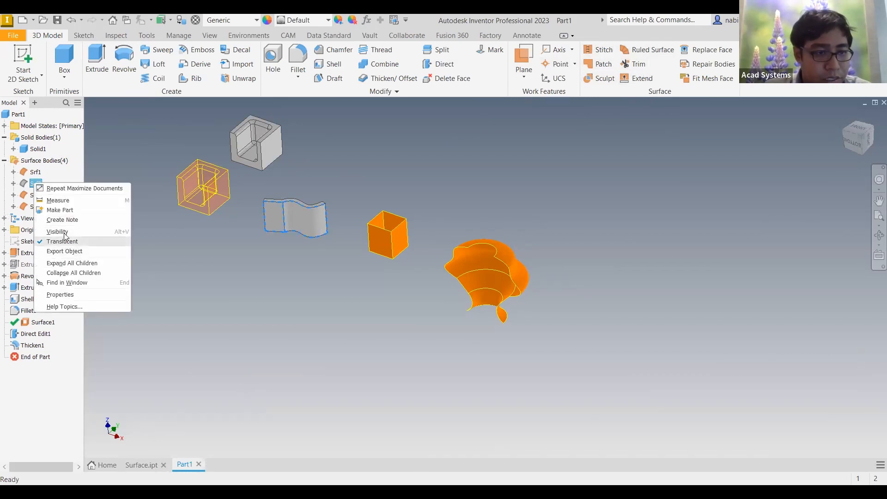
left_click(21, 55)
left_click(21, 56)
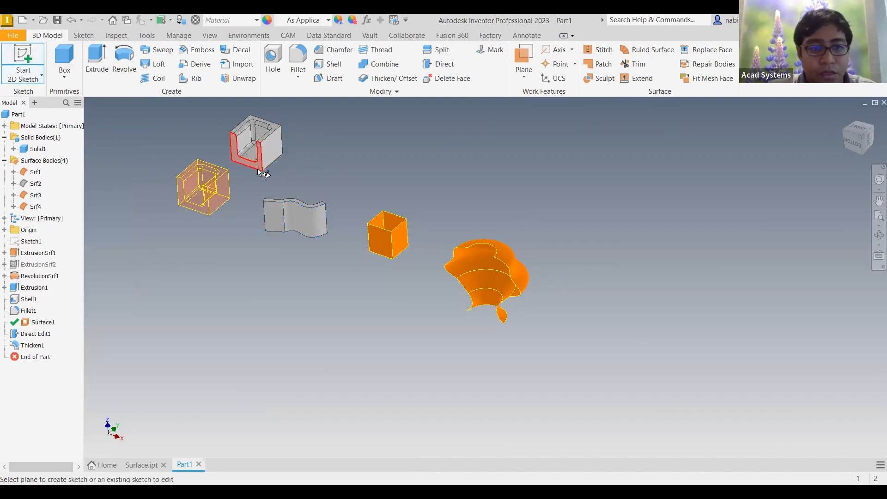
key("Escape")
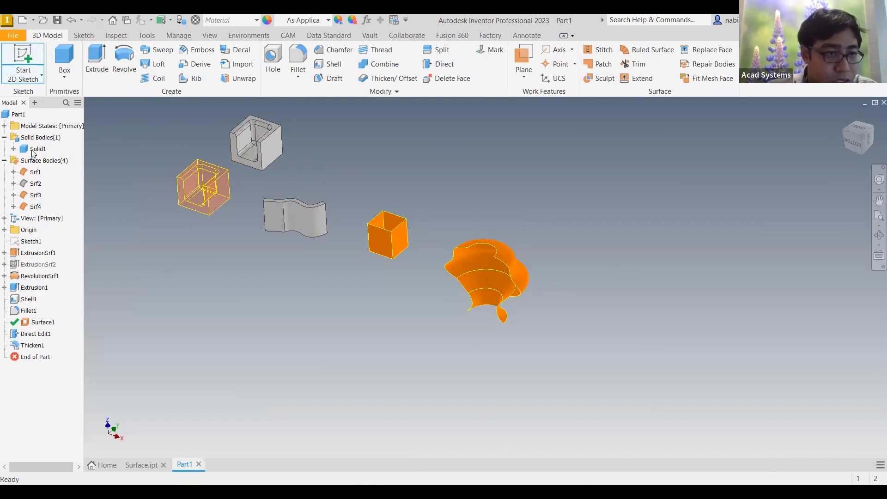
Hide the solid body Solid1 and show the wavy surface body Srf2.
right_click(39, 149)
left_click(62, 205)
right_click(37, 185)
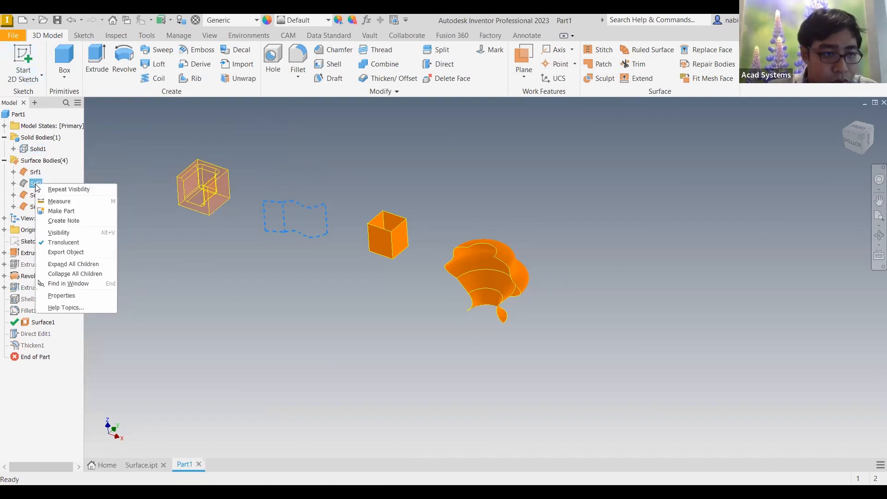
left_click(59, 232)
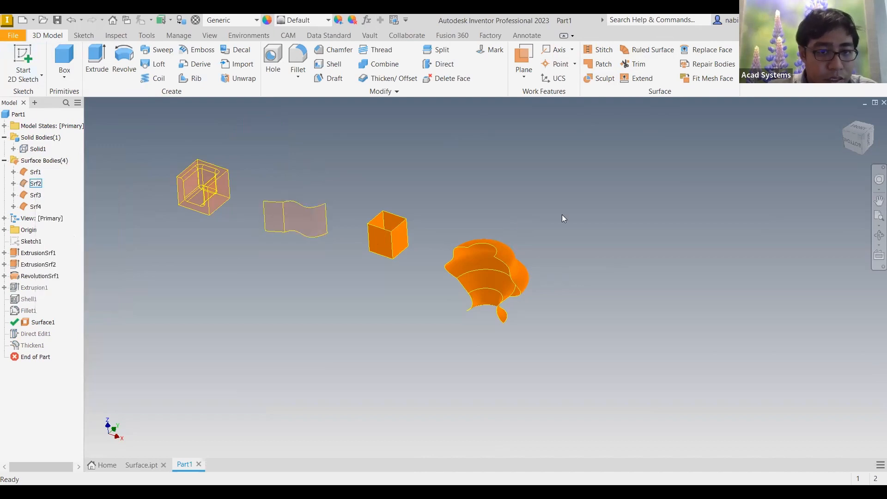
Sketch a winding open spline across the wavy surface, using the front face of the translucent hollow box as sketch plane, and finish the sketch.
key("s")
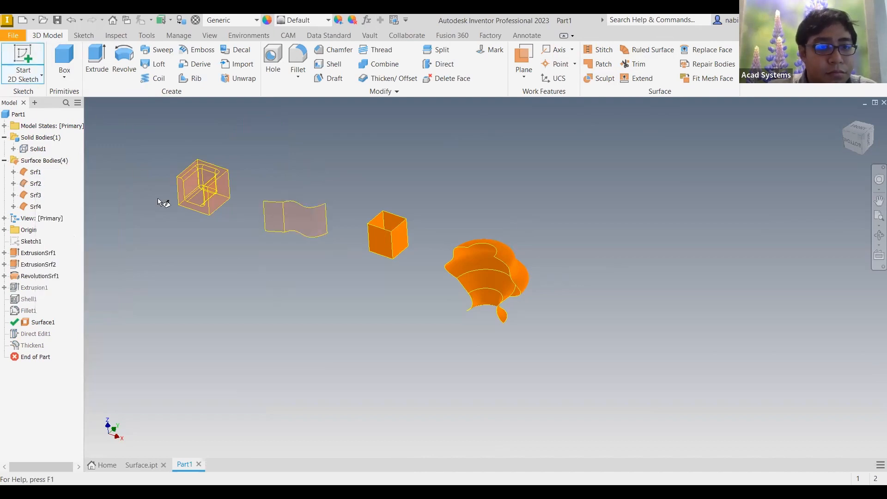
left_click(182, 204)
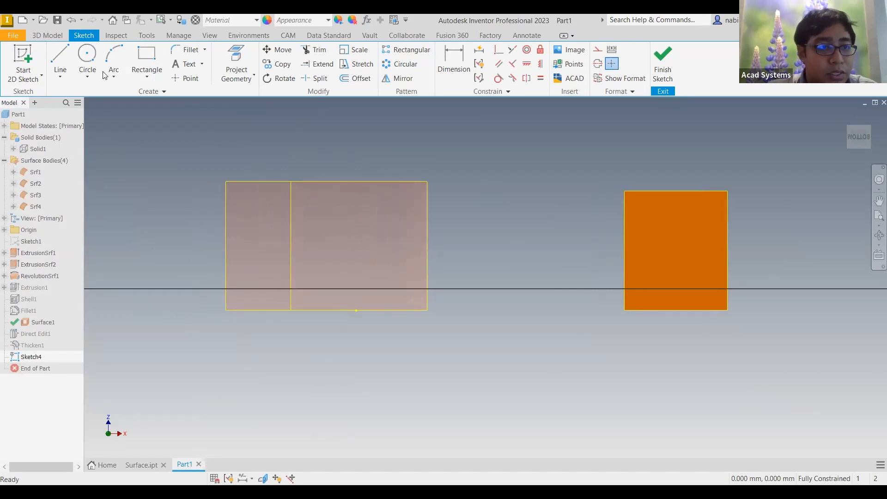
left_click(60, 77)
left_click(77, 138)
left_click(348, 165)
left_click(314, 203)
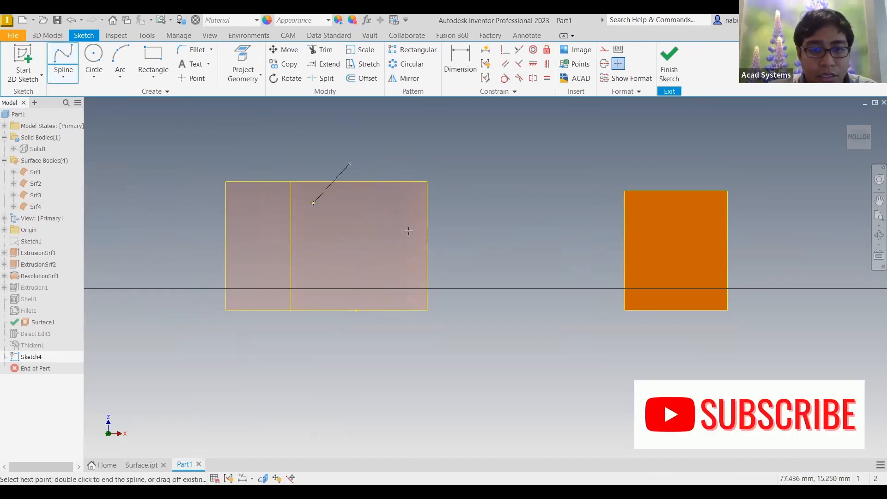
left_click(395, 204)
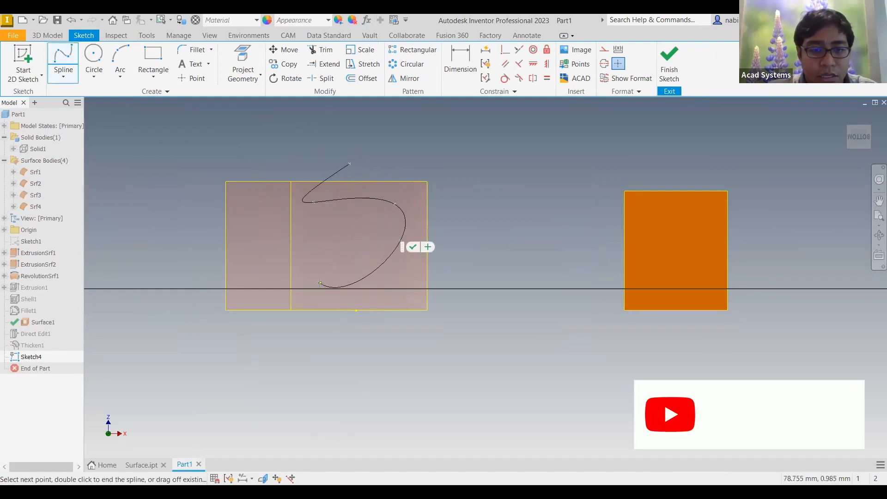
left_click(321, 282)
left_click(270, 275)
left_click(257, 344)
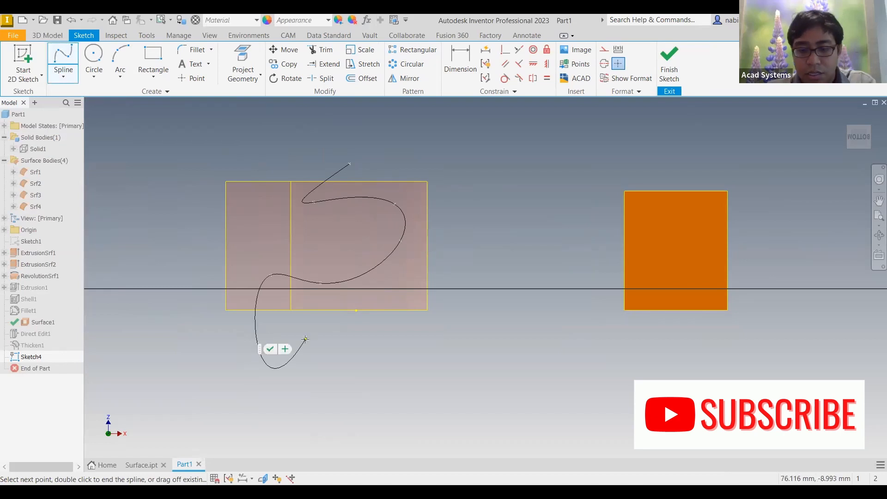
left_click(658, 59)
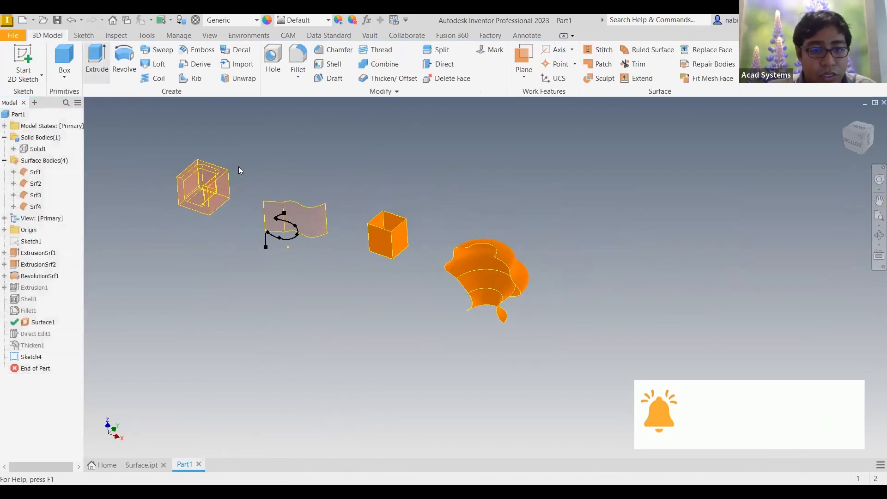
Extrude the winding spline as a surface that passes through the wavy surface.
key("e")
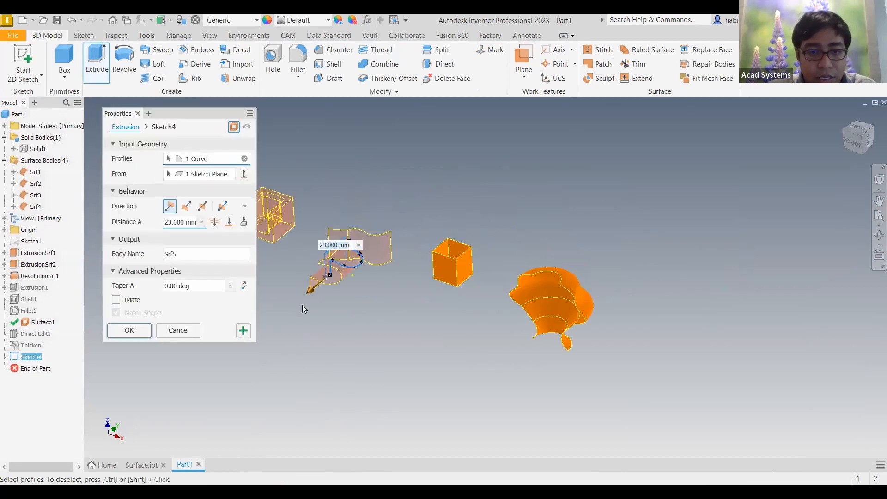
key("Return")
middle_click_drag(303, 309, 590, 94, "shift")
Trim the wavy surface with the extruded spline surface as cutting tool, removing the portion on the inner side of the curve.
scroll(421, 200, "up", 3)
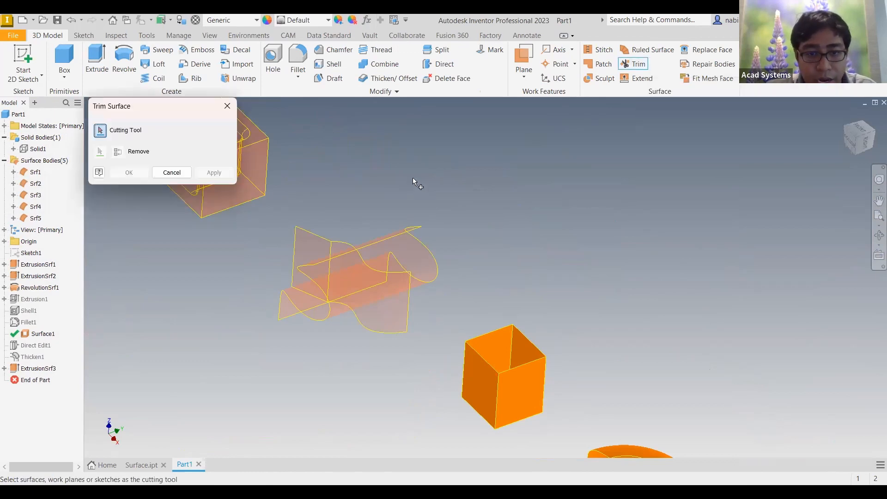
mouse_move(445, 161)
middle_mouse_down("shift")
mouse_move(306, 199)
mouse_move(347, 253)
mouse_move(363, 236)
middle_mouse_up("shift")
scroll(331, 237, "up", 3)
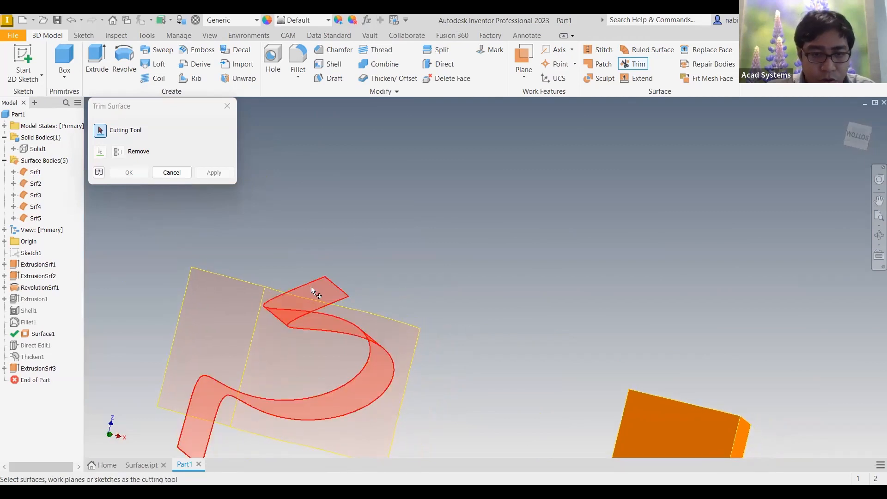
left_click(325, 280)
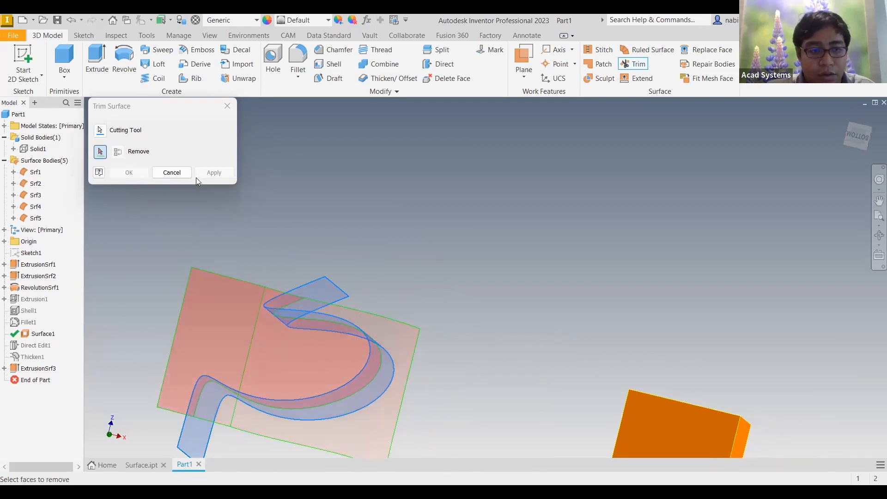
left_click(208, 174)
Try to trim the extruded spline surface using the remaining wavy surface as the cutting tool.
middle_click_drag(409, 306, 303, 281, "shift")
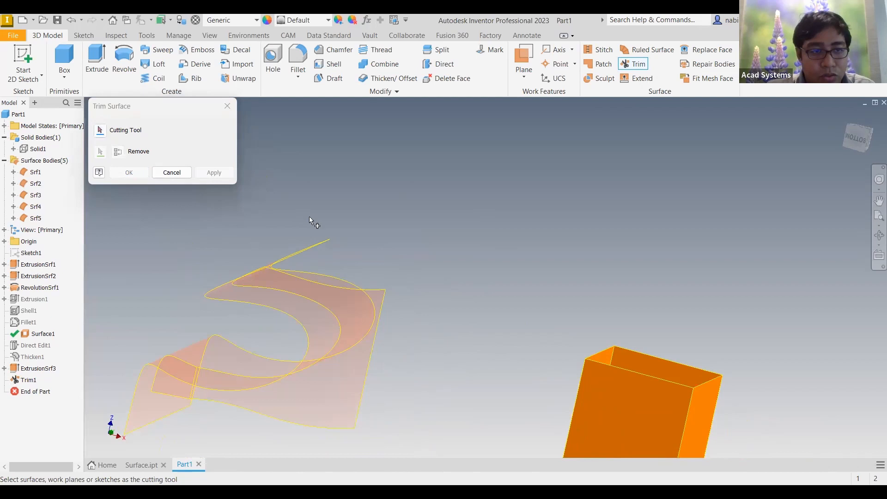
left_click(374, 313)
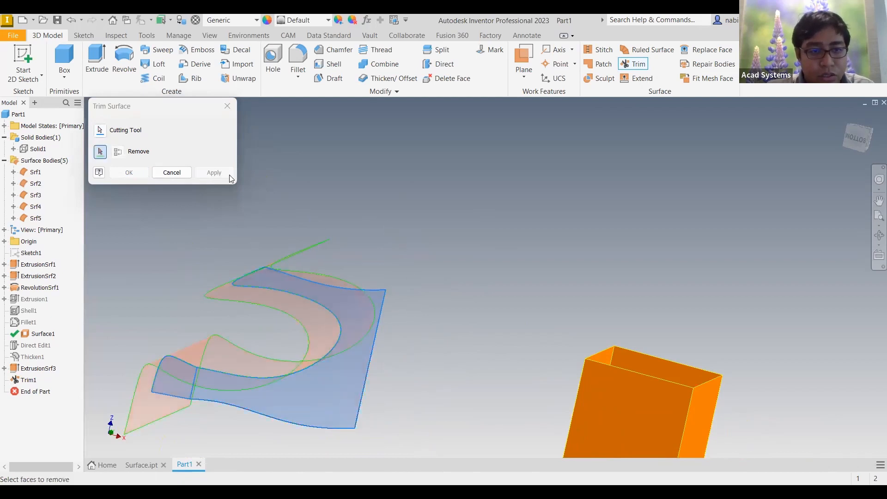
middle_click_drag(352, 184, 365, 240, "shift")
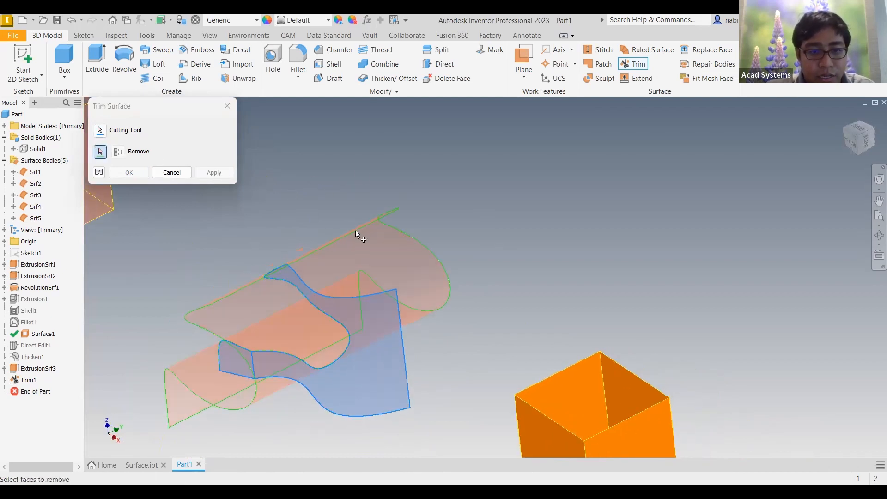
left_click(379, 256)
middle_click_drag(337, 223, 375, 211, "shift")
scroll(257, 312, "down", 4)
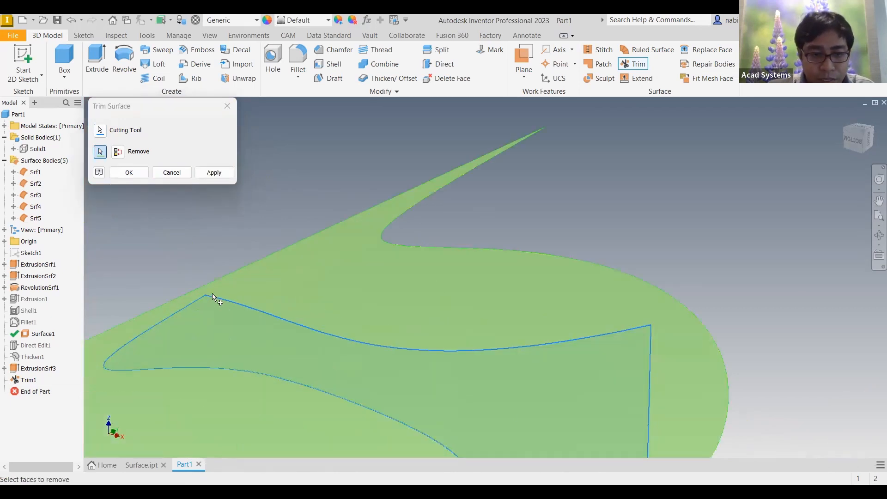
middle_click_drag(213, 298, 258, 246, "shift")
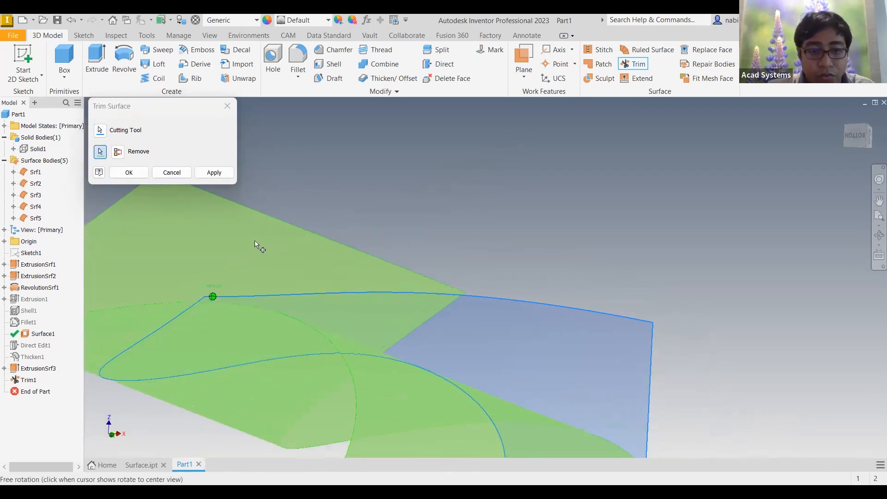
middle_click_drag(268, 285, 175, 305, "shift")
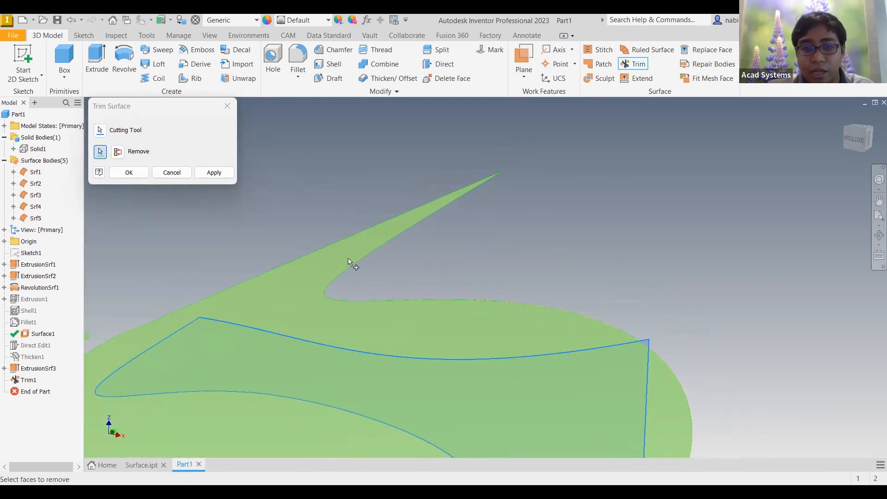
middle_click_drag(364, 206, 323, 213, "shift")
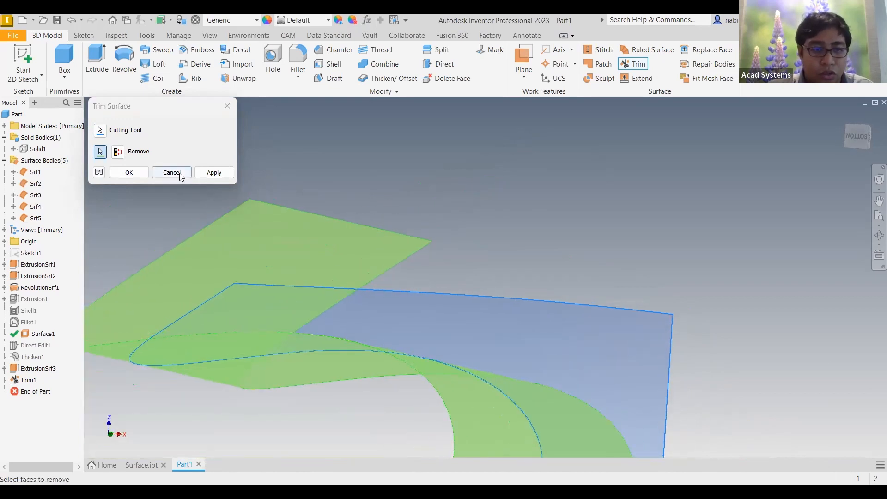
key("Escape")
Sketch an S-shaped open spline below the hollow box and the trimmed surface, and extrude it into a new wavy surface.
scroll(486, 203, "down", 5)
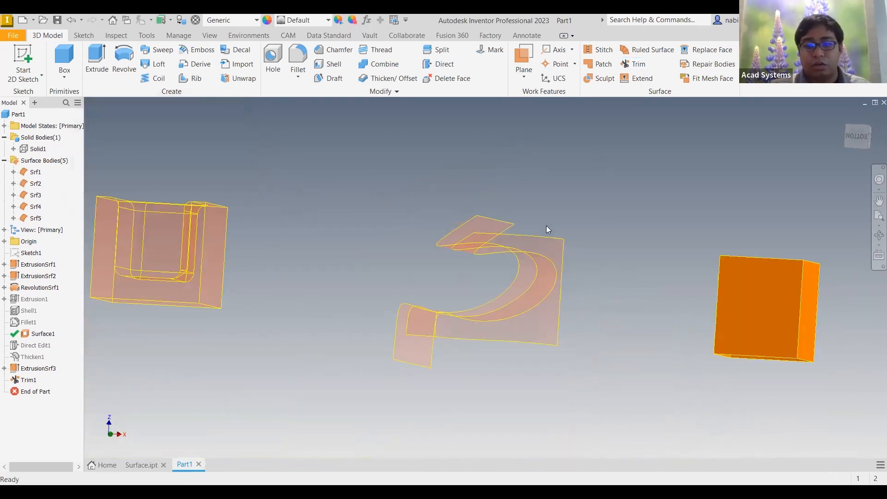
middle_click_drag(437, 256, 366, 277, "shift")
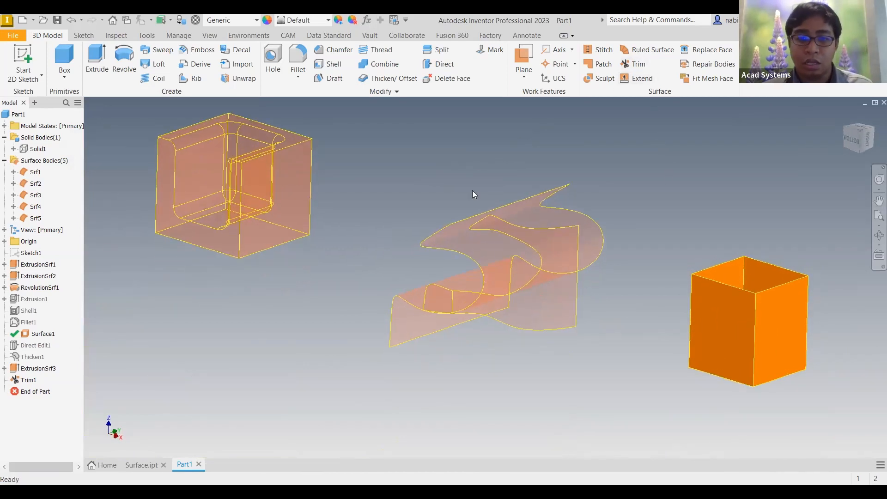
left_click(29, 57)
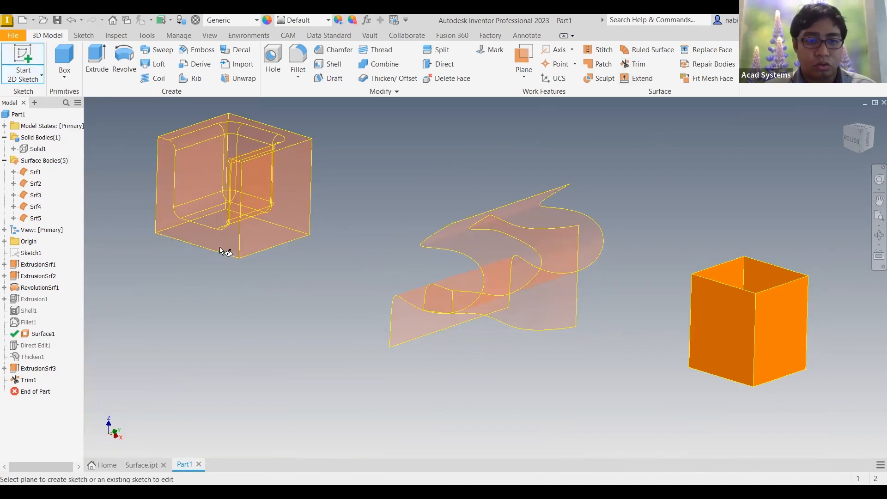
left_click(399, 227)
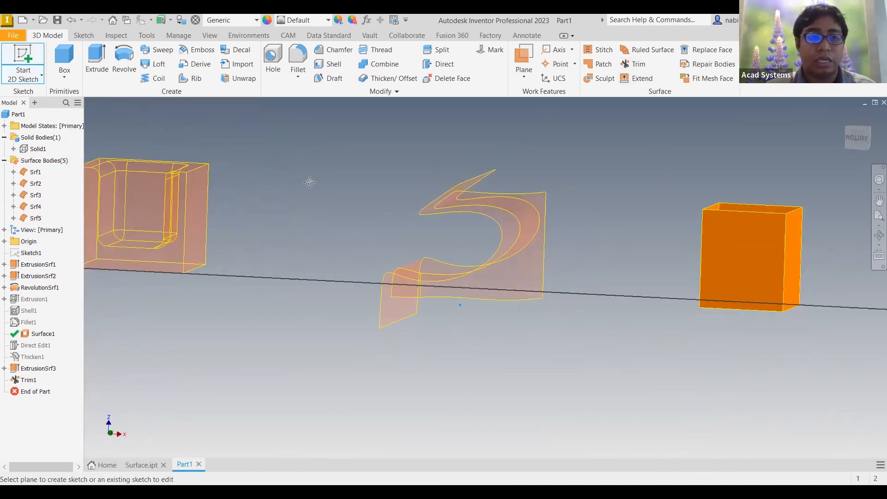
middle_click_drag(220, 230, 233, 230)
left_click(150, 378)
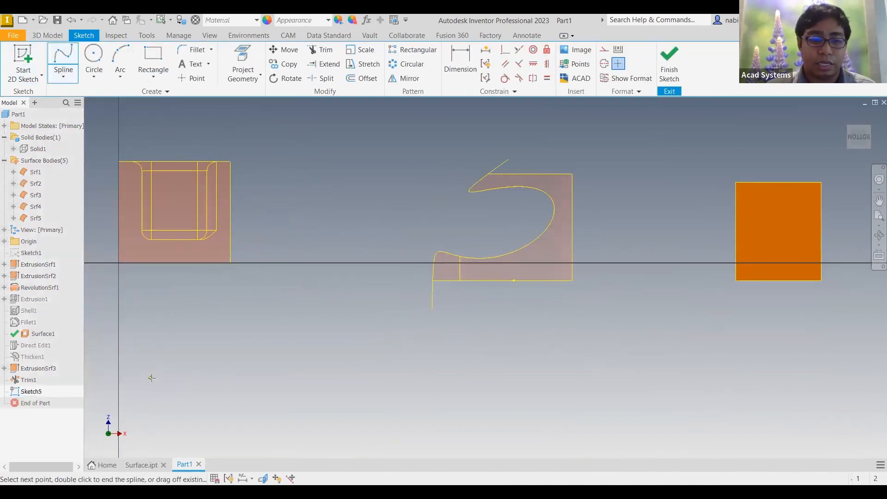
left_click(306, 442)
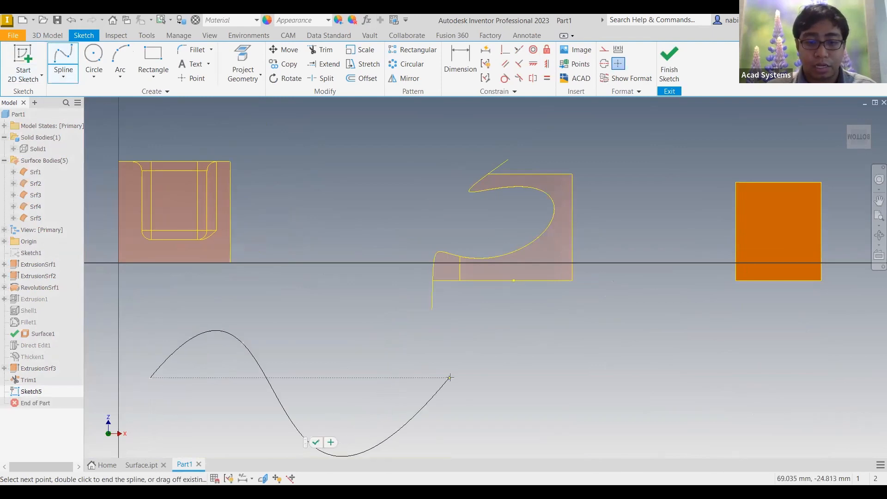
right_click(466, 358)
left_click(499, 357)
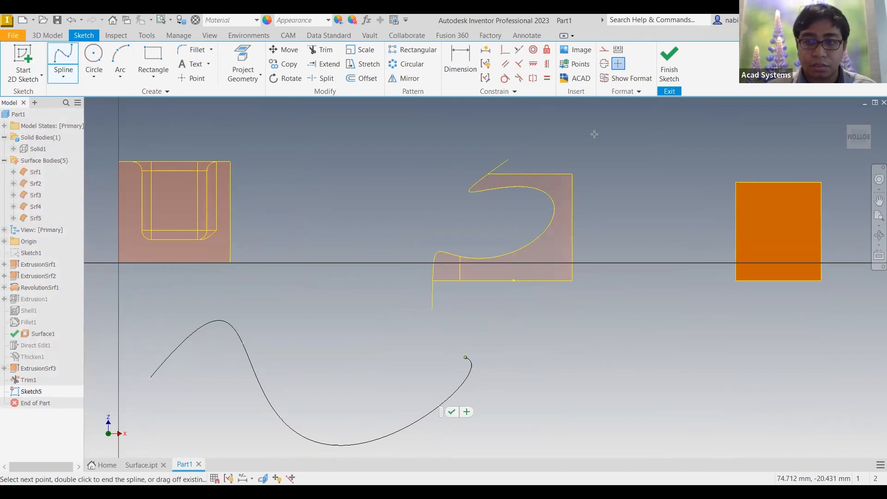
left_click(670, 62)
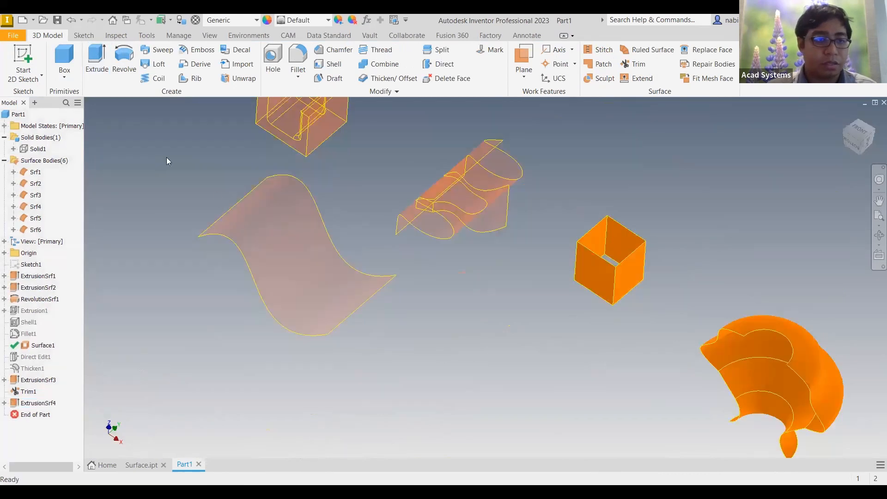
Sketch an open S-shaped spline on the hollow box's front face, crossing the new wavy surface from above its upper edge.
left_click(25, 65)
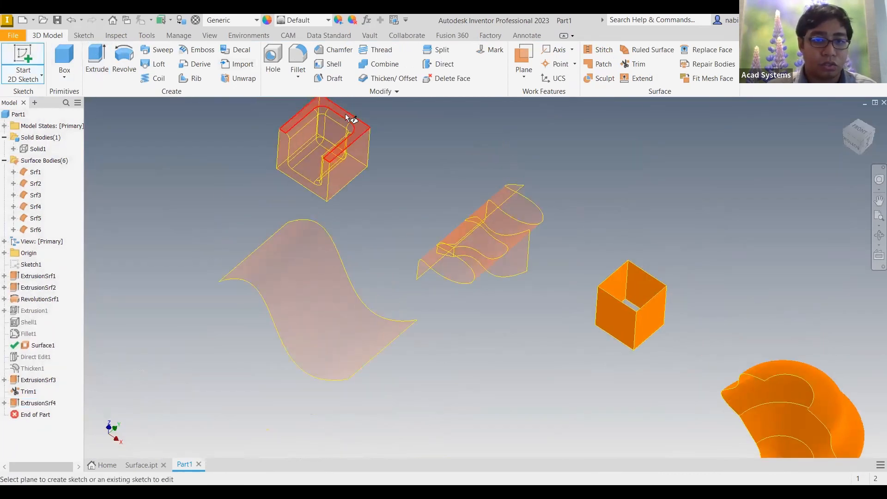
left_click(364, 166)
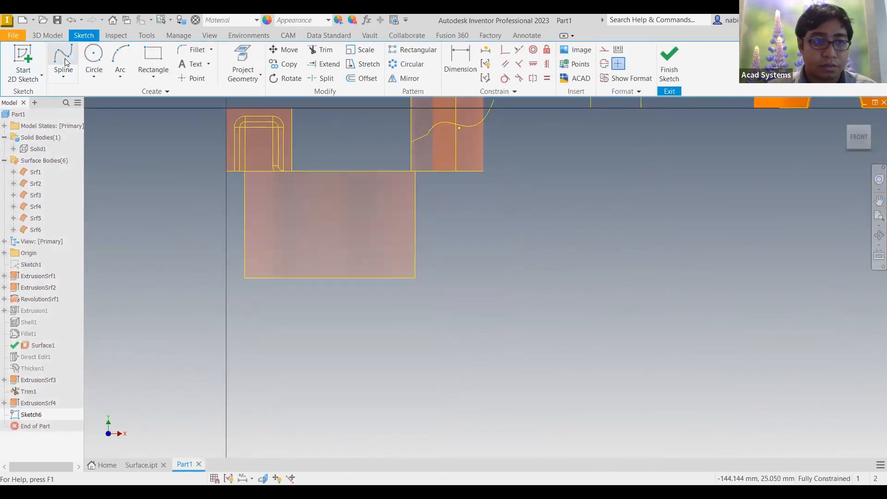
left_click(64, 56)
left_click(362, 159)
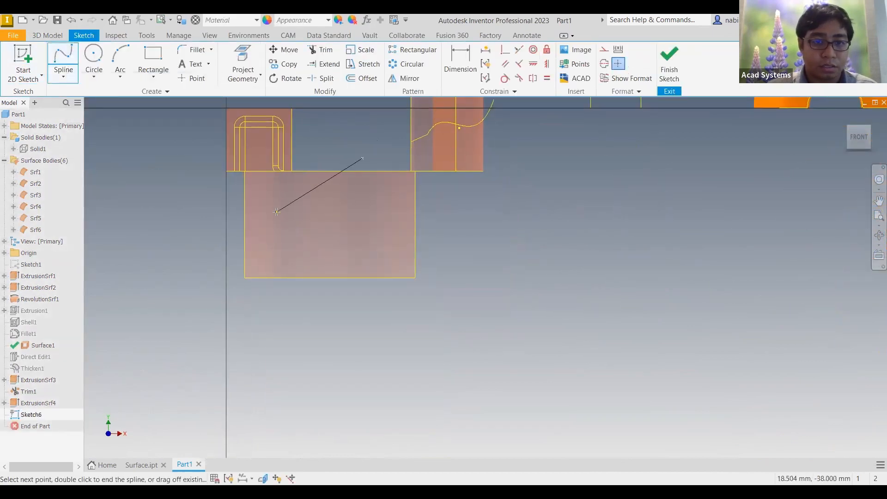
double_click(344, 301)
middle_click_drag(443, 249, 605, 310, "shift")
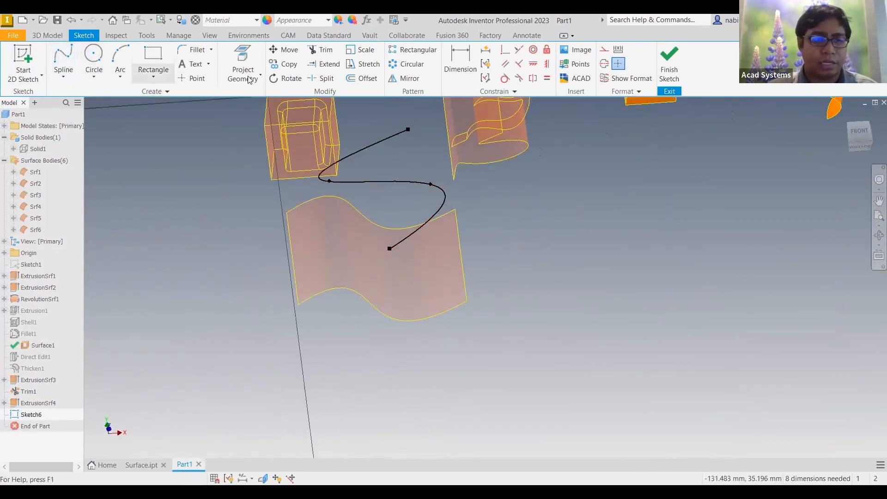
left_click(669, 70)
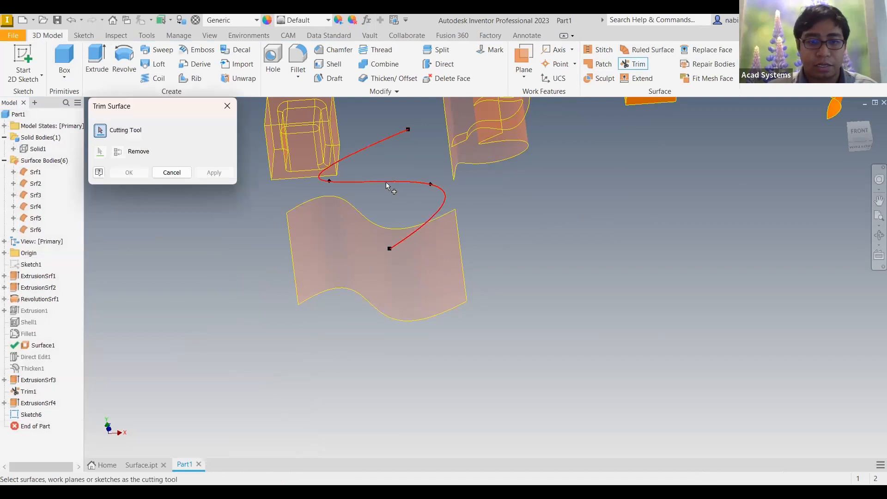
Trim the new wavy surface with the spline sketch as cutting tool, removing the portion on the side away from the straight edge.
left_click(369, 224)
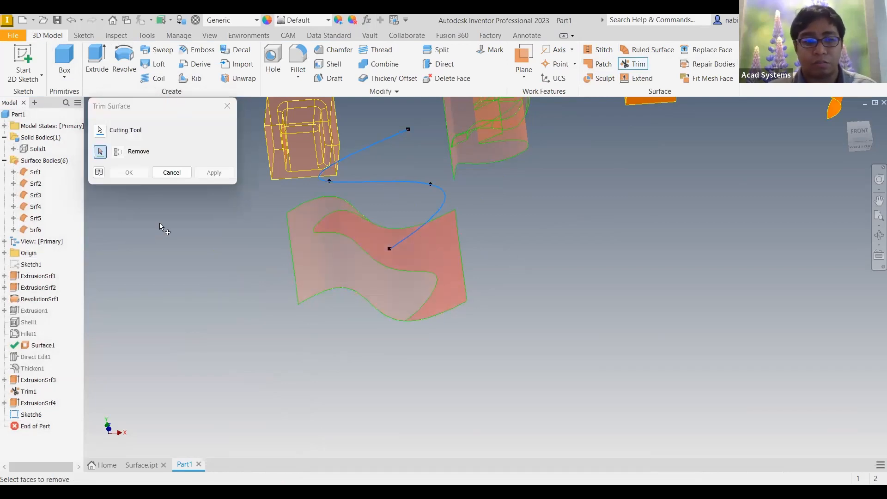
left_click(127, 170)
middle_click_drag(541, 261, 707, 169, "shift")
middle_click_drag(798, 147, 762, 195)
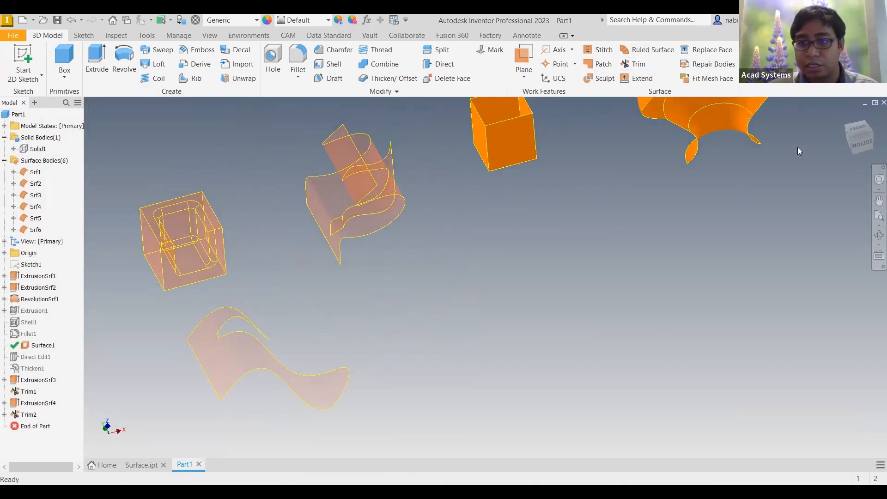
Extend the straight end edge of the sketch-trimmed wavy surface by a distance of 4.75 mm.
left_click(637, 79)
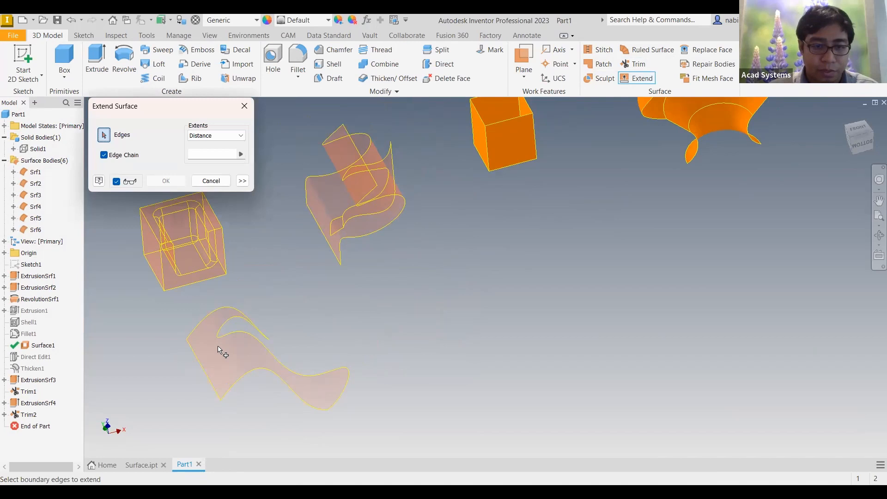
scroll(298, 317, "up", 3)
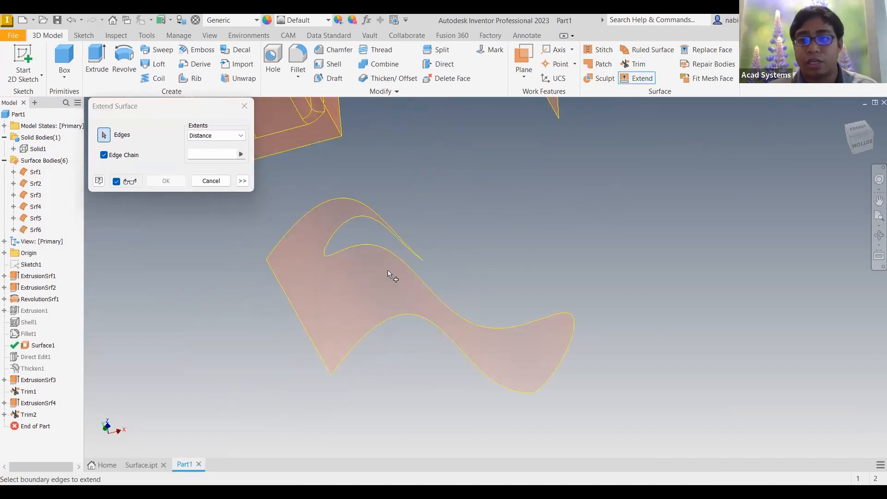
left_click(296, 313)
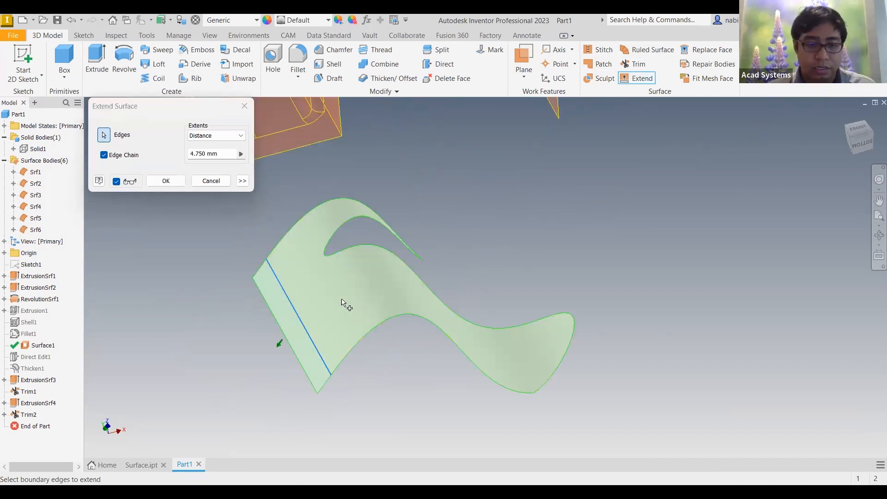
left_click(174, 181)
left_click(395, 321)
Extend the long untrimmed wavy edge of the same surface by 18.5 mm.
left_click(636, 78)
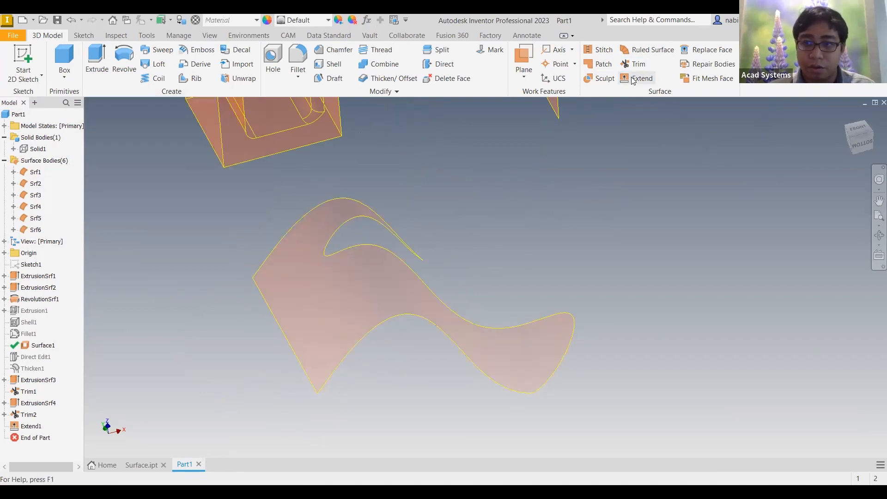
left_click(512, 390)
middle_click_drag(512, 390, 554, 430, "shift")
middle_click_drag(448, 309, 408, 245)
left_click_drag(342, 394, 386, 442)
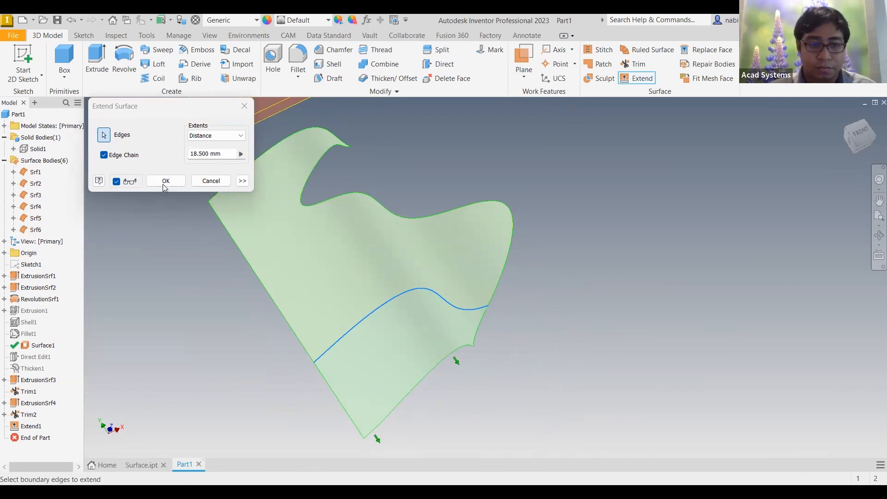
key("Return")
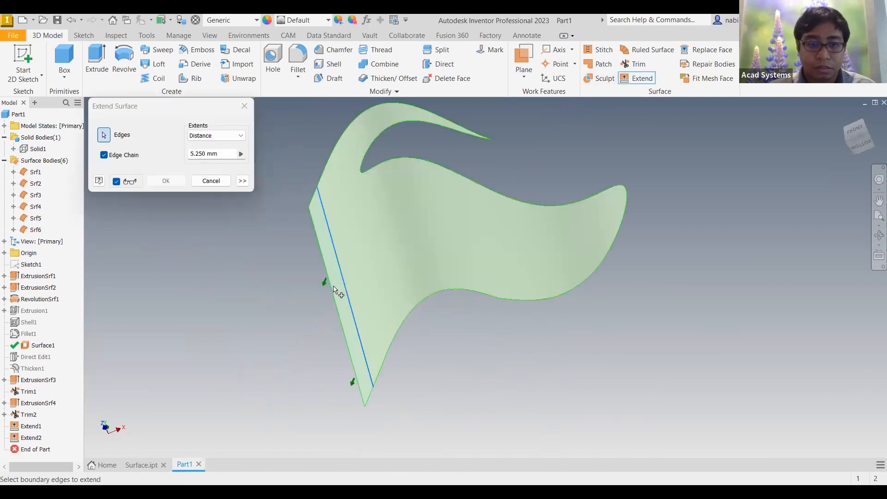
Try extending the surface's straight end edge by 7.25 mm with the Stretch edge extension.
left_click_drag(324, 282, 322, 295)
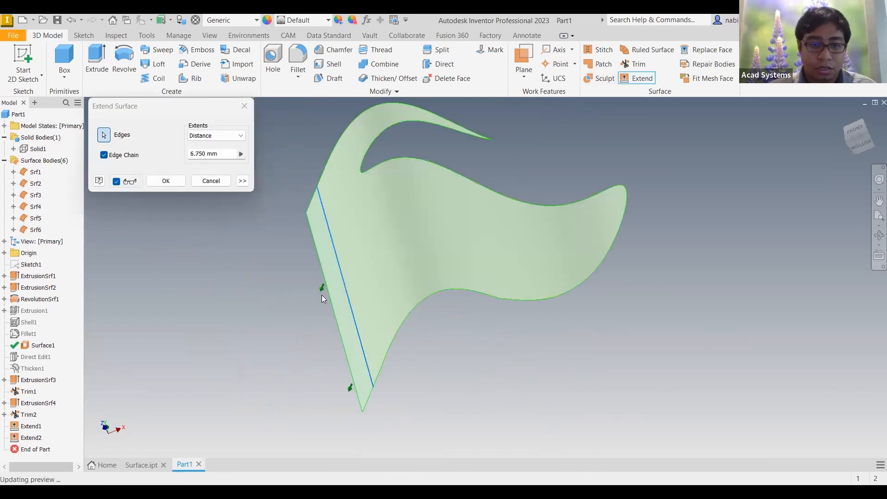
left_click(243, 181)
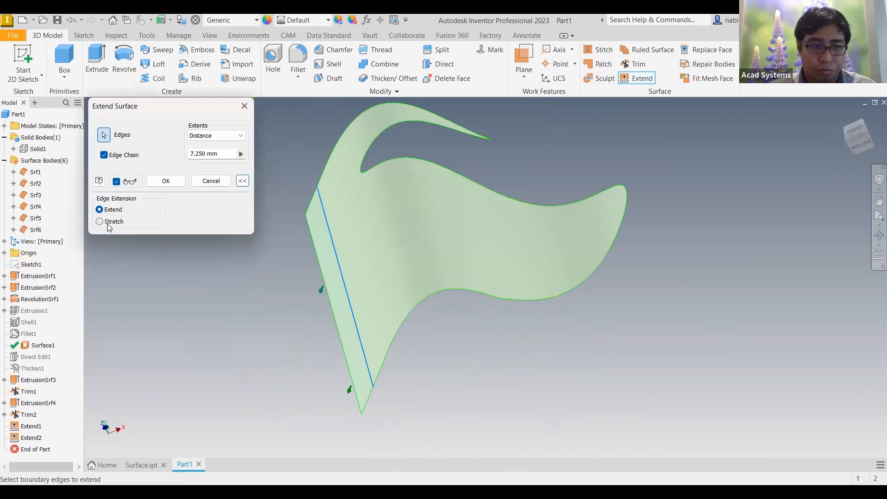
left_click(100, 222)
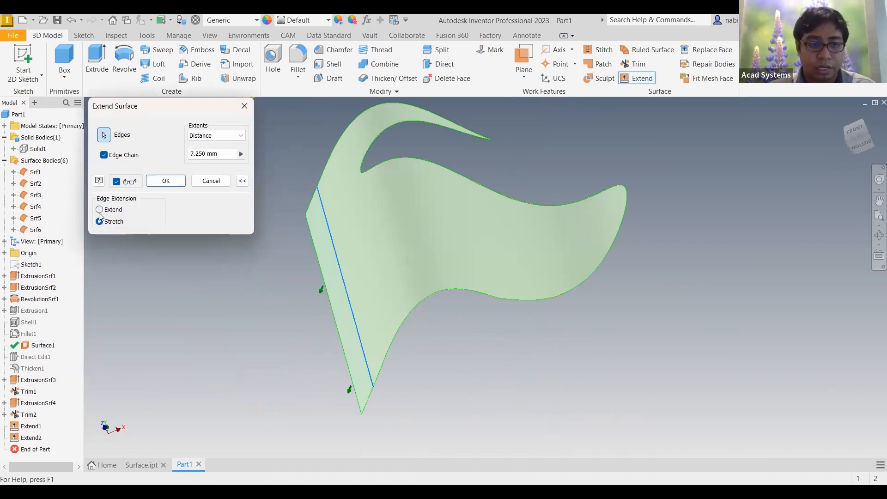
left_click(214, 181)
Extend the short upper edge of the first trimmed wavy surface by about 4 mm, towards the end of the spline surface.
middle_click_drag(531, 118, 485, 193)
left_click(637, 78)
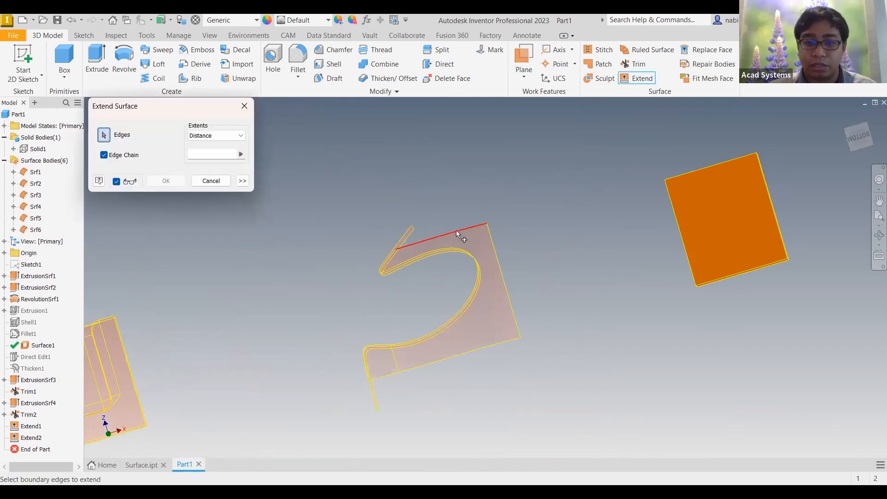
left_click(456, 231)
left_click_drag(443, 208, 442, 199)
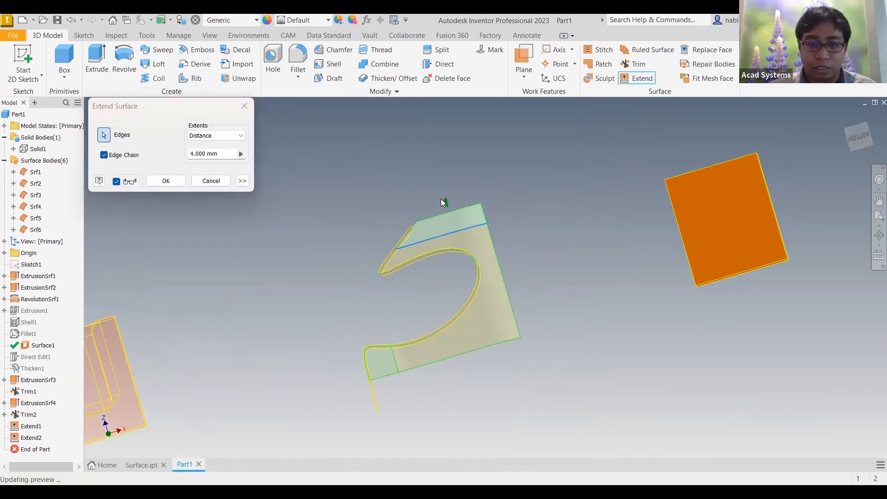
left_click(184, 180)
Extend the opposite, lower wavy edge of the first trimmed surface by 9.25 mm, past the spline surface.
middle_click_drag(504, 239, 570, 217, "shift")
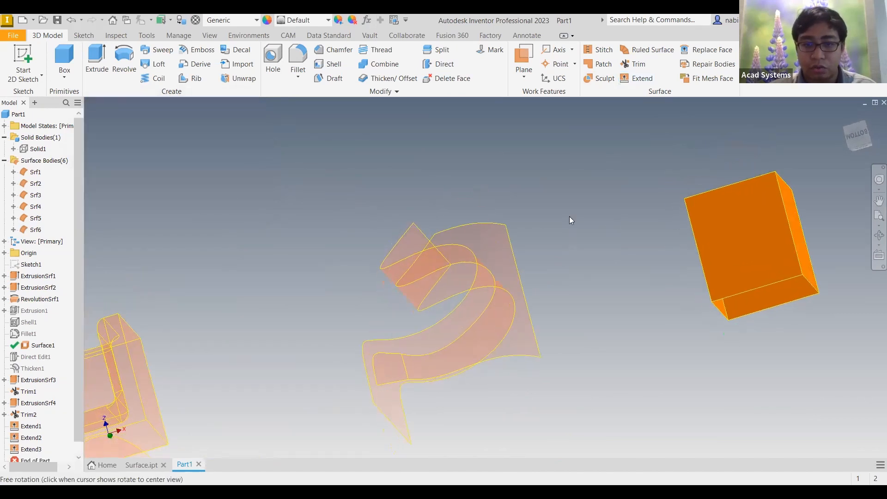
left_click(640, 78)
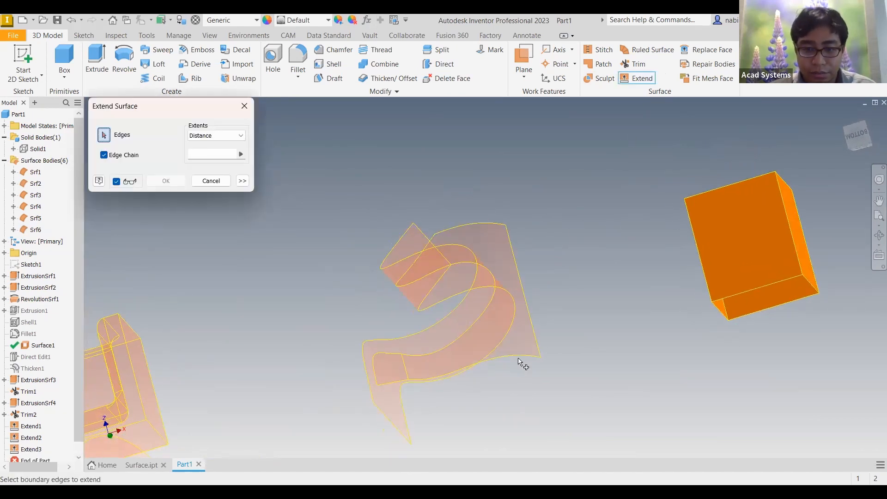
left_click(377, 386)
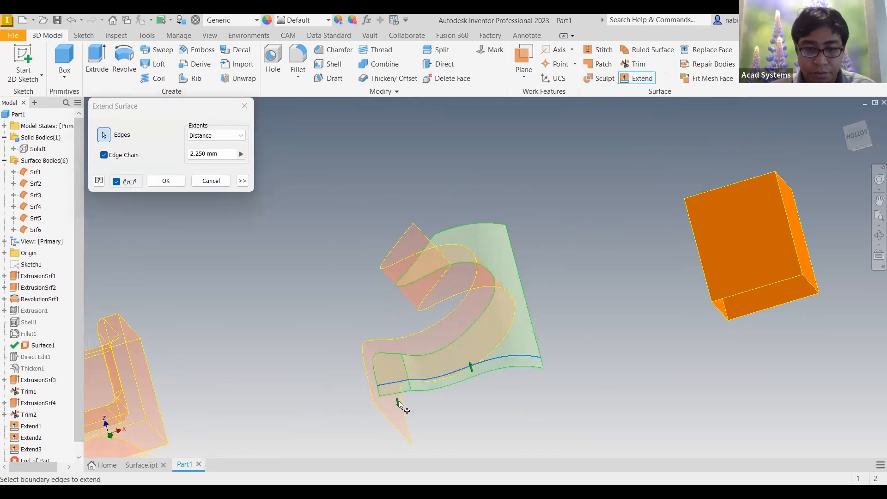
middle_click_drag(311, 284, 250, 182, "shift")
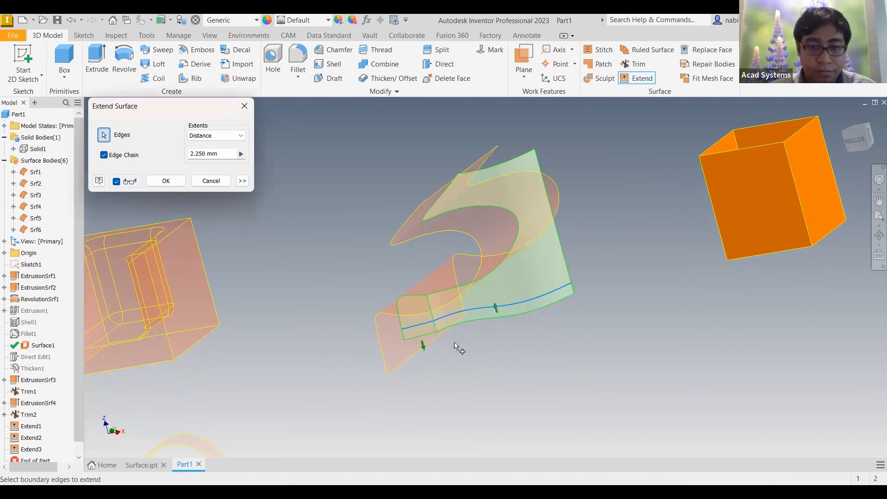
left_click_drag(424, 348, 433, 380)
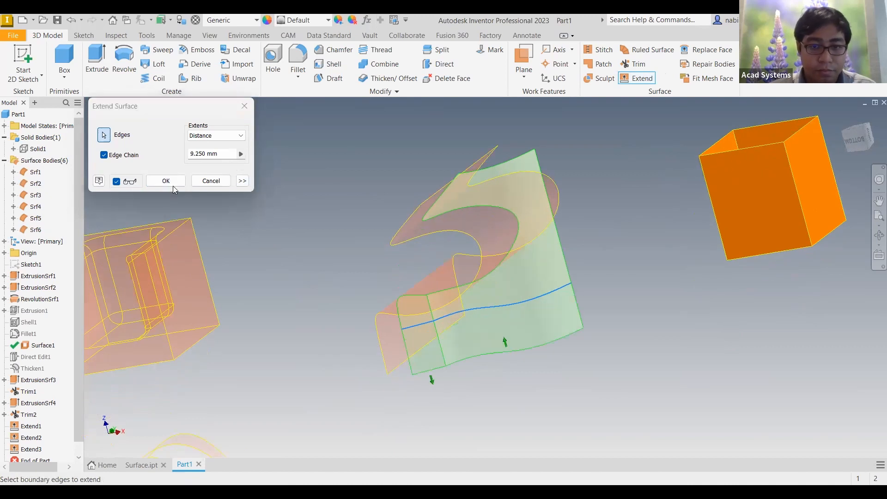
Trim the extruded spline surface with the extended wavy surface as cutting tool, removing the portion on the bulging outer side.
middle_click_drag(613, 251, 473, 223, "shift")
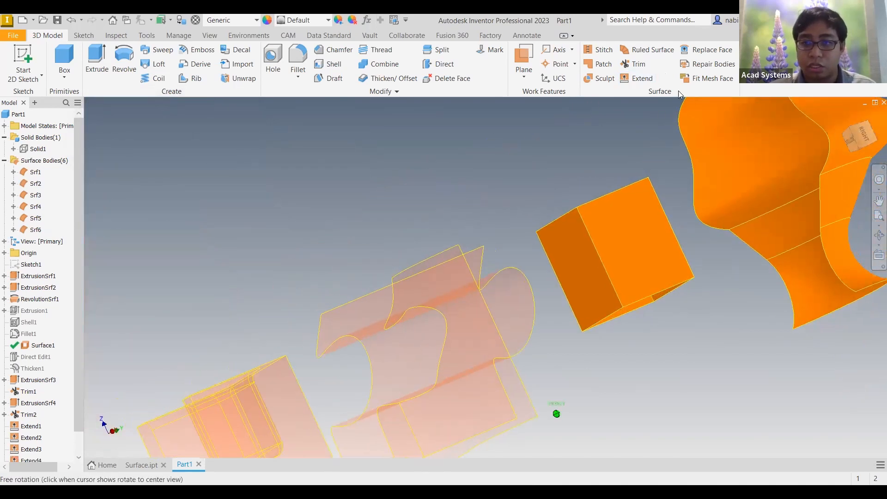
middle_click_drag(642, 64, 485, 294, "shift")
left_click(478, 307)
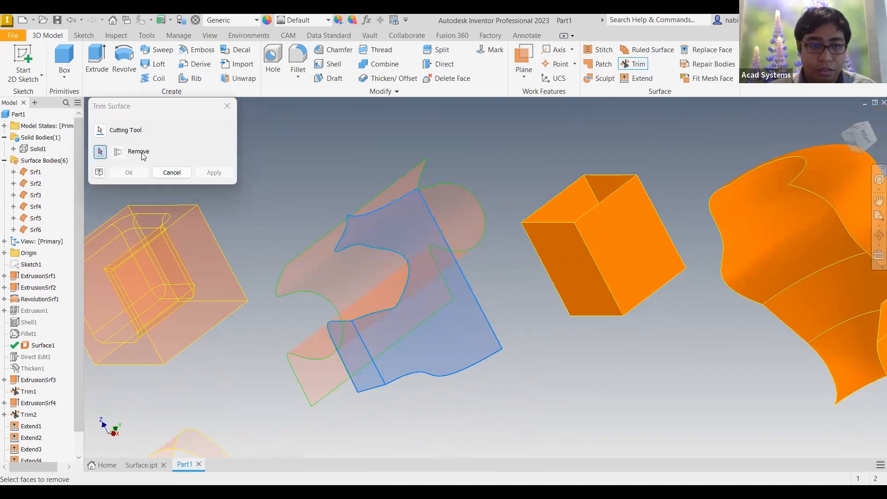
left_click(405, 182)
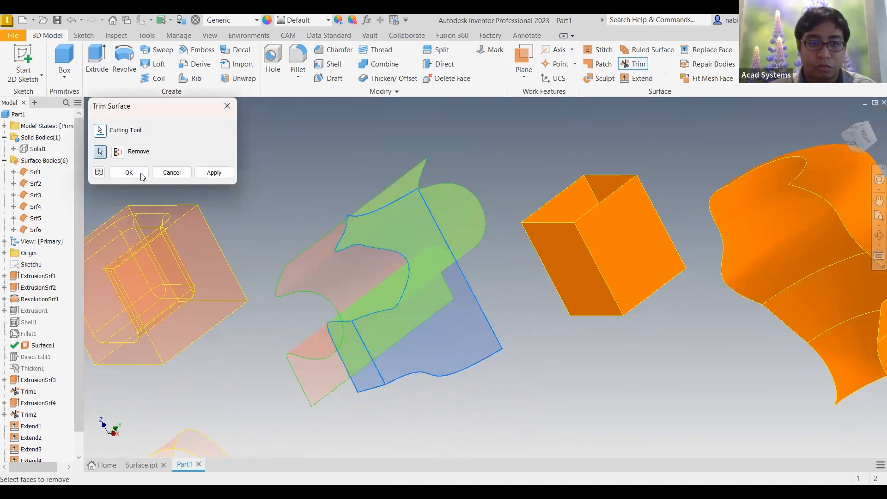
left_click(129, 172)
Try extending the outer straight edge of the first trimmed wavy surface by 2.5 mm.
middle_click_drag(521, 224, 451, 213, "shift")
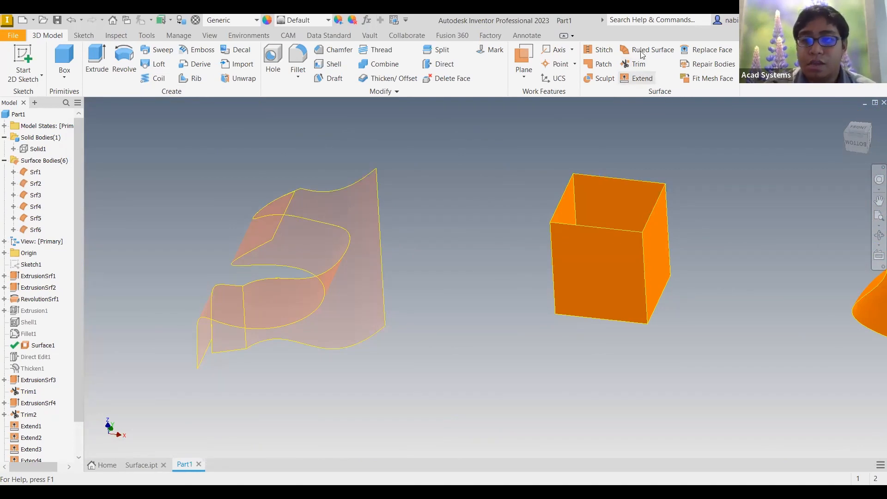
left_click(648, 83)
left_click(381, 229)
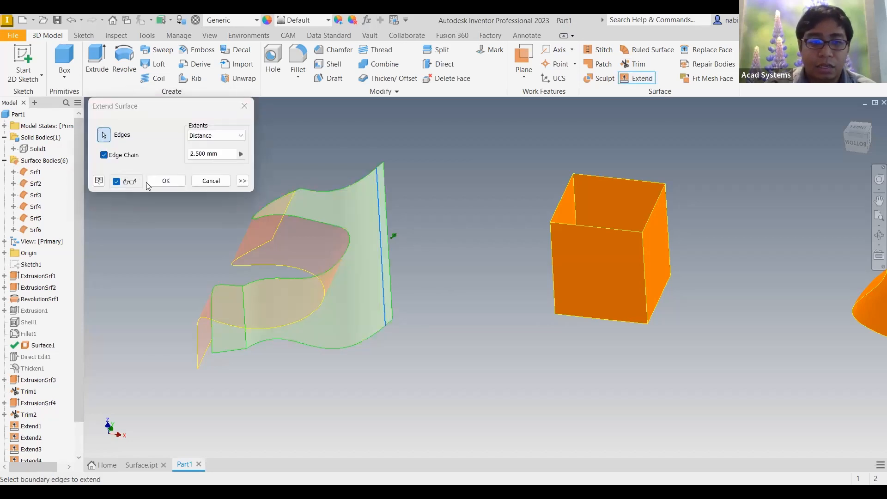
key("Escape")
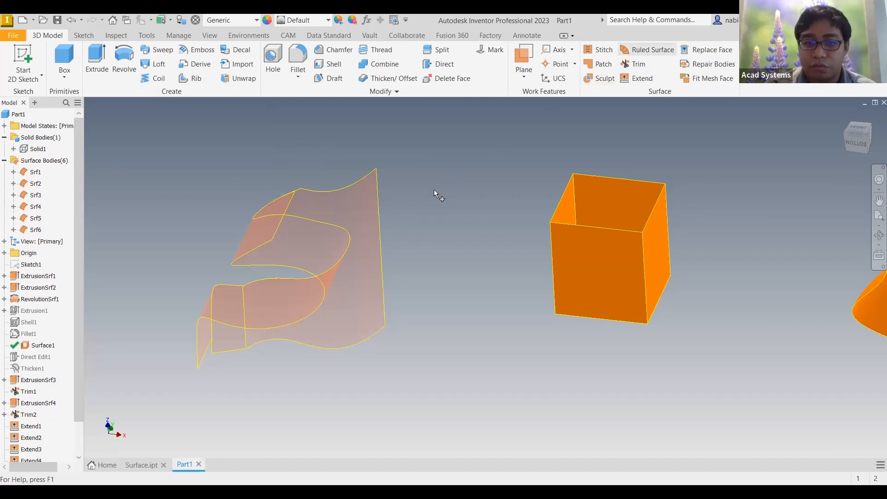
Try a 10 mm ruled surface at 0 degrees from the chained boundary edges of the first trimmed wavy surface.
scroll(476, 243, "up", 5)
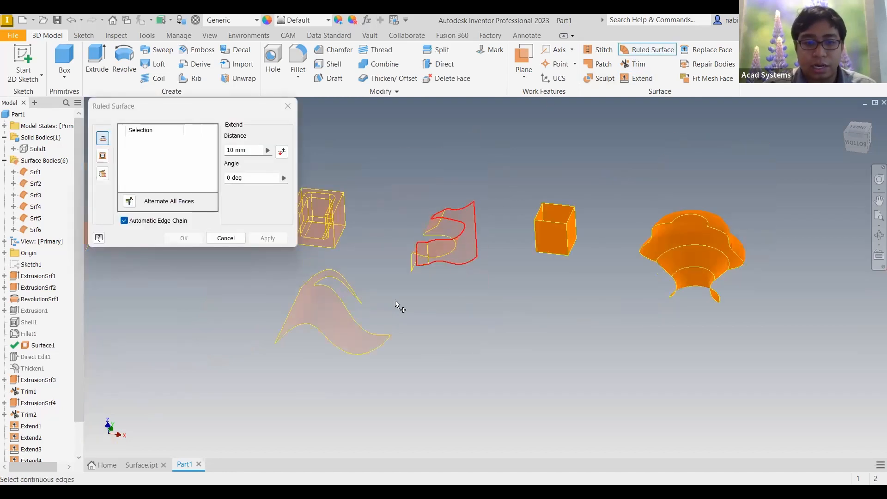
middle_click_drag(396, 296, 390, 278, "shift")
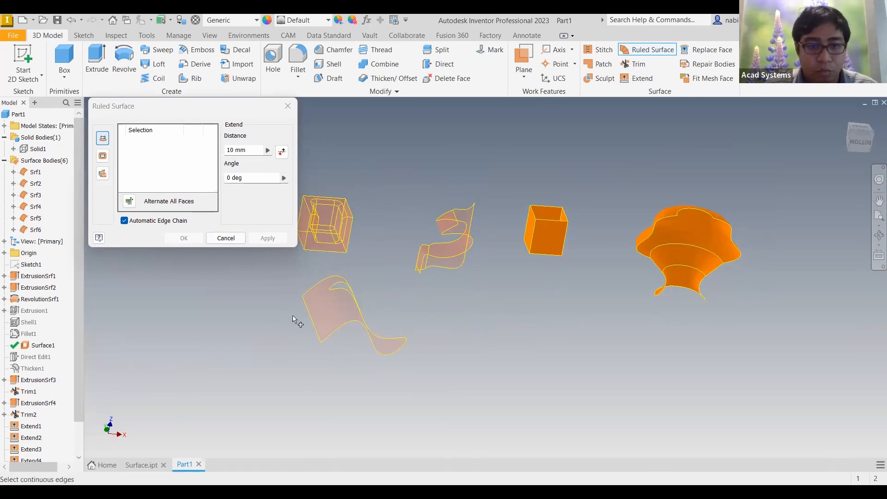
scroll(656, 248, "down", 4)
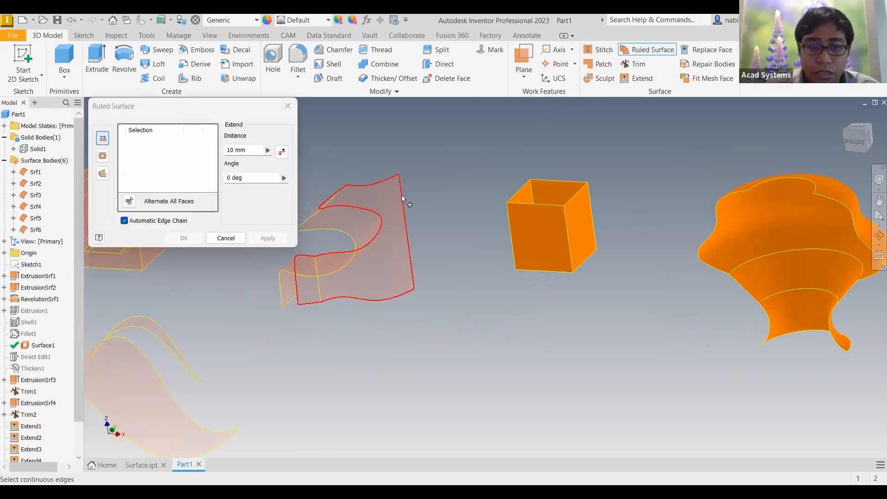
left_click(400, 195)
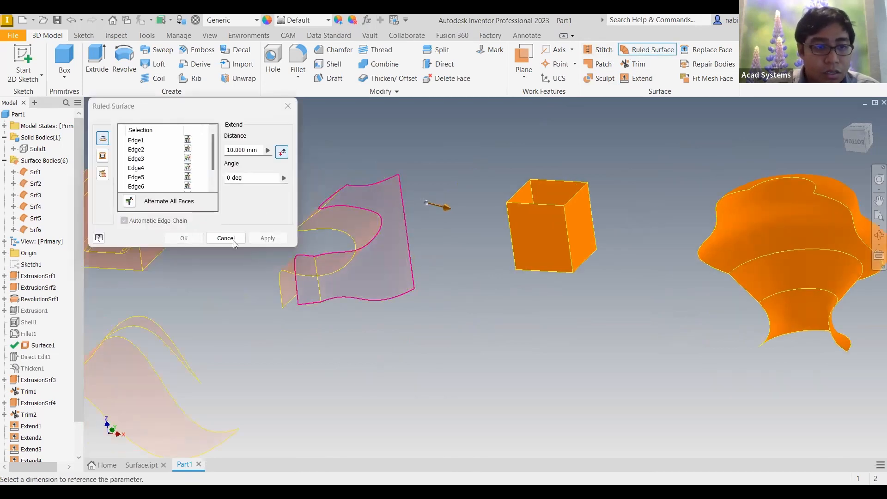
key("Escape")
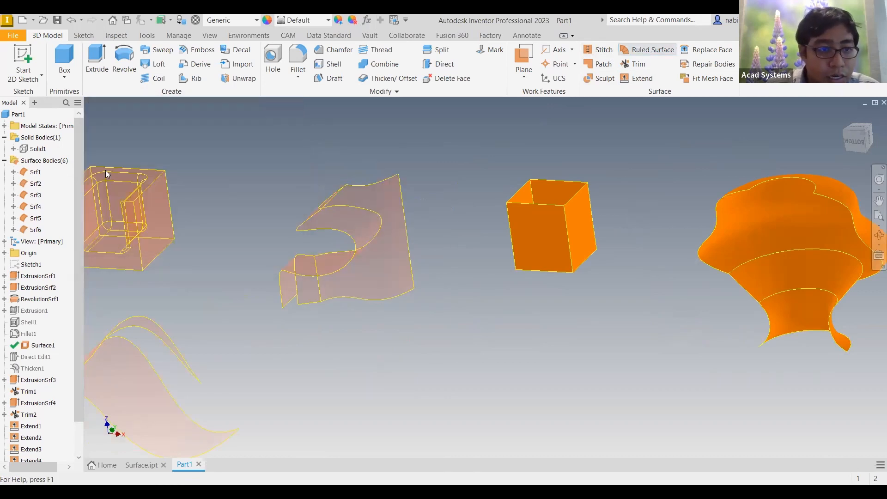
Start a new ruled surface from the curved edge of the trimmed wavy surfaces and set its distance to 11.5 mm.
key("Return")
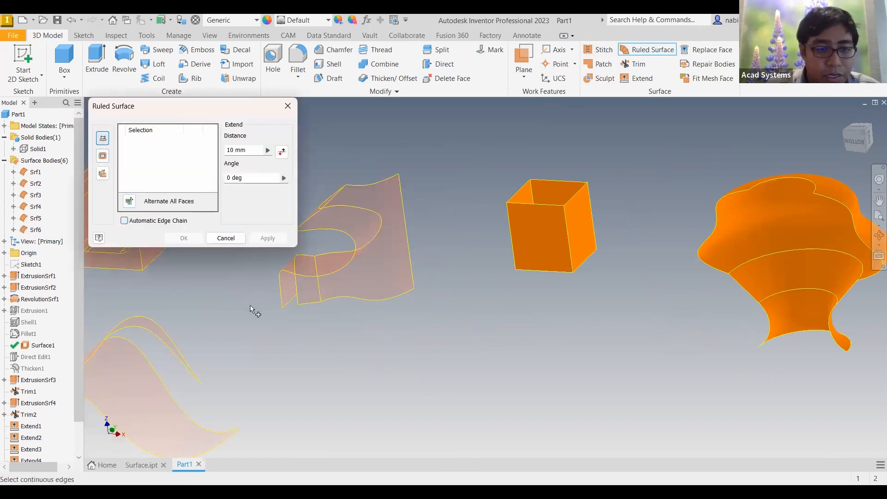
middle_click_drag(334, 281, 382, 336, "shift")
left_click(253, 351)
mouse_move(437, 305)
middle_mouse_down("shift")
mouse_move(467, 311)
mouse_move(452, 297)
middle_mouse_up("shift")
middle_click_drag(460, 346, 401, 296)
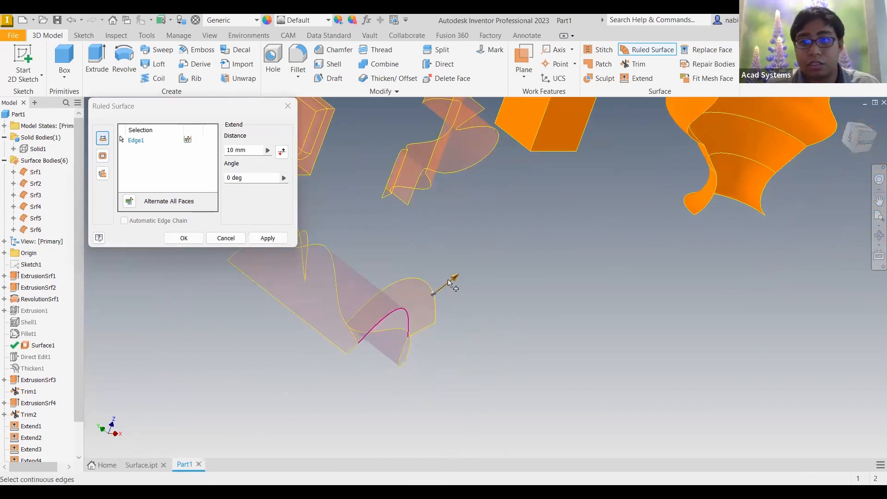
mouse_move(457, 279)
left_mouse_down()
mouse_move(487, 261)
mouse_move(445, 287)
mouse_move(470, 282)
left_mouse_up()
middle_click_drag(468, 319, 485, 337, "shift")
middle_click_drag(475, 431, 444, 340)
scroll(443, 339, "down", 3)
Set the ruled surface angle to 45 degrees, add the adjoining boundary edges to the selection and create the surface.
left_click(158, 185)
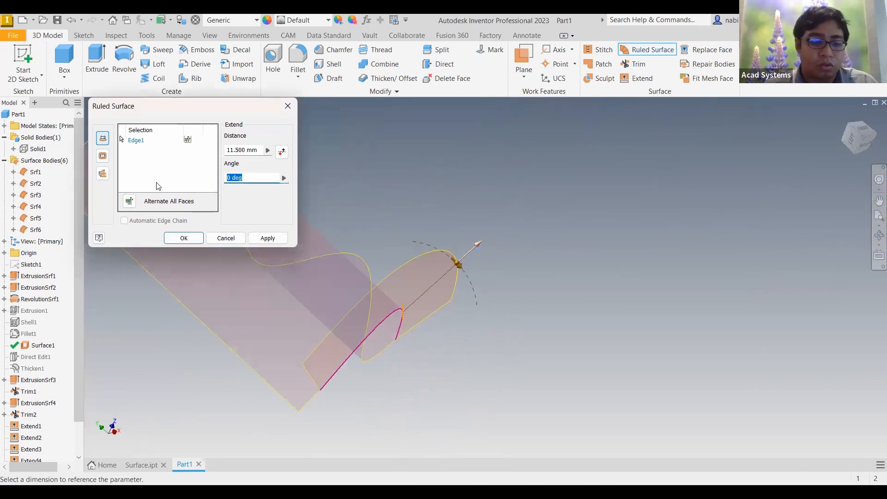
type("45")
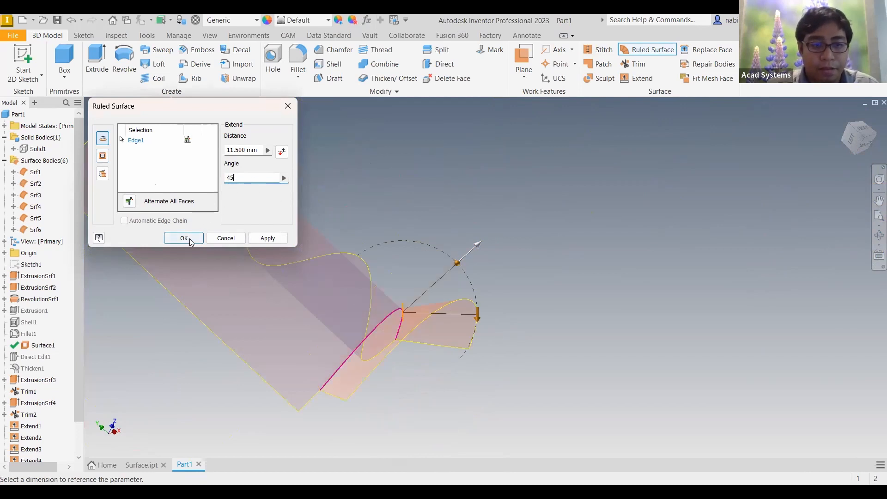
left_click(139, 141)
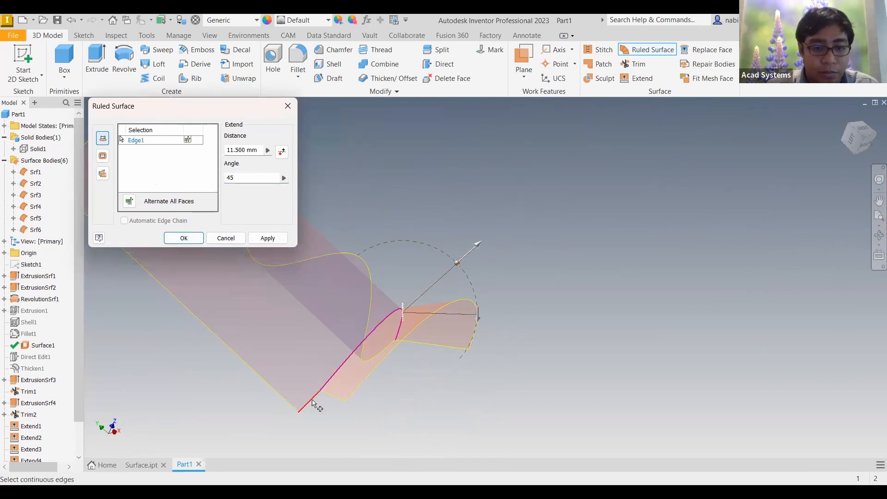
middle_click_drag(432, 355, 390, 332, "shift")
scroll(458, 351, "up", 10)
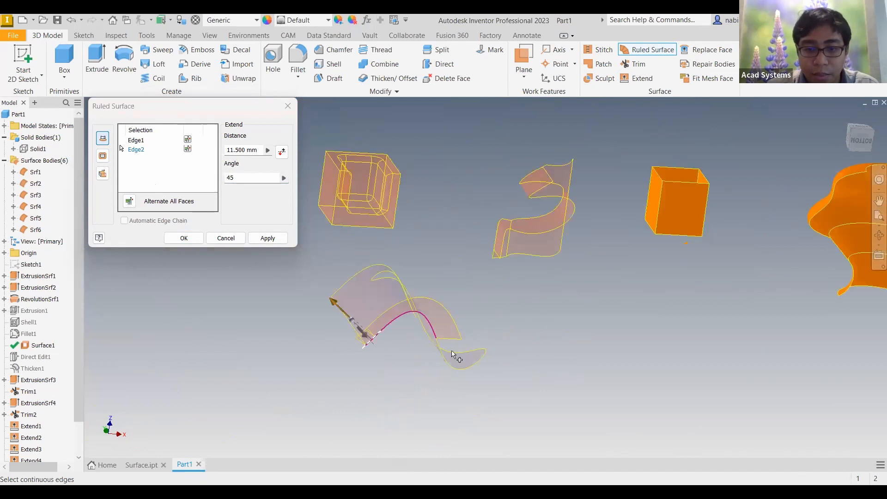
middle_click_drag(439, 344, 418, 346, "shift")
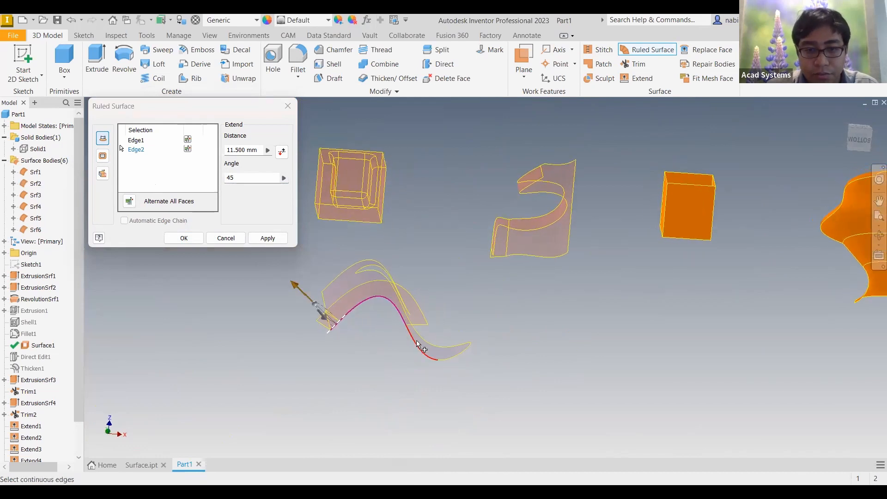
left_click(460, 342)
middle_click_drag(453, 300, 643, 342, "shift")
middle_click_drag(620, 203, 492, 102)
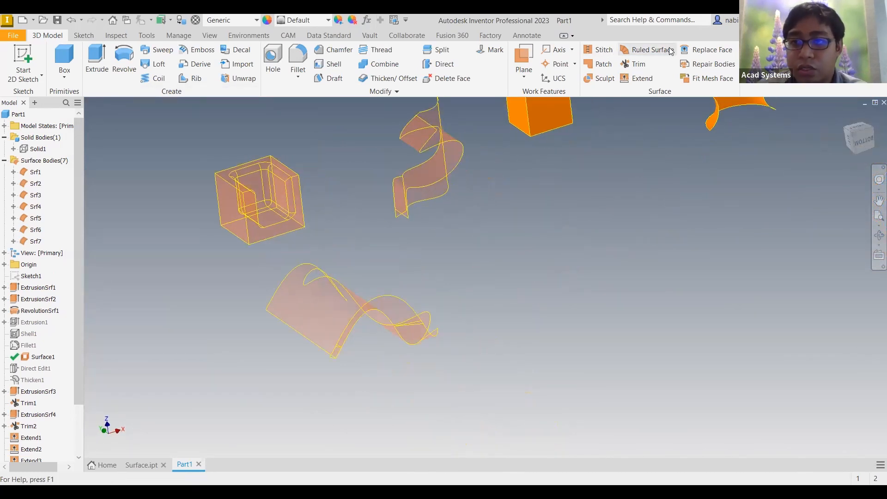
In Surface.ipt, create a boundary patch over the oval top opening of the vase-shaped loft surface.
left_click(151, 465)
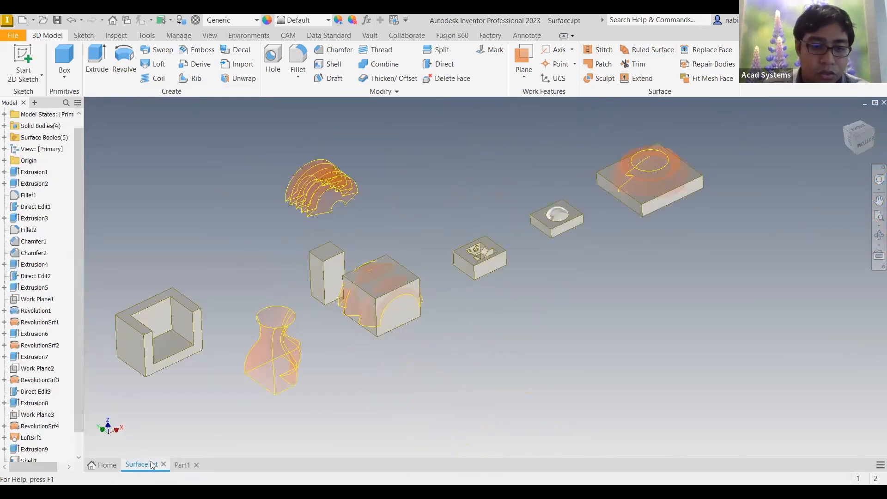
middle_click_drag(345, 345, 451, 317)
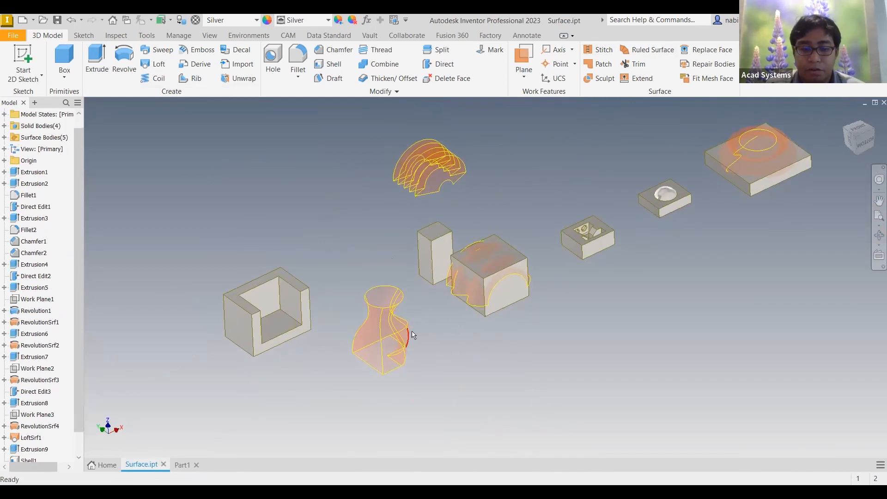
mouse_move(436, 348)
middle_mouse_down("shift")
mouse_move(402, 341)
mouse_move(394, 350)
mouse_move(344, 265)
mouse_move(250, 248)
mouse_move(356, 310)
mouse_move(363, 229)
mouse_move(347, 238)
mouse_move(377, 234)
mouse_move(372, 224)
mouse_move(382, 276)
mouse_move(377, 333)
mouse_move(388, 303)
mouse_move(544, 270)
mouse_move(527, 213)
mouse_move(633, 36)
mouse_move(603, 73)
middle_mouse_up("shift")
scroll(356, 309, "down", 5)
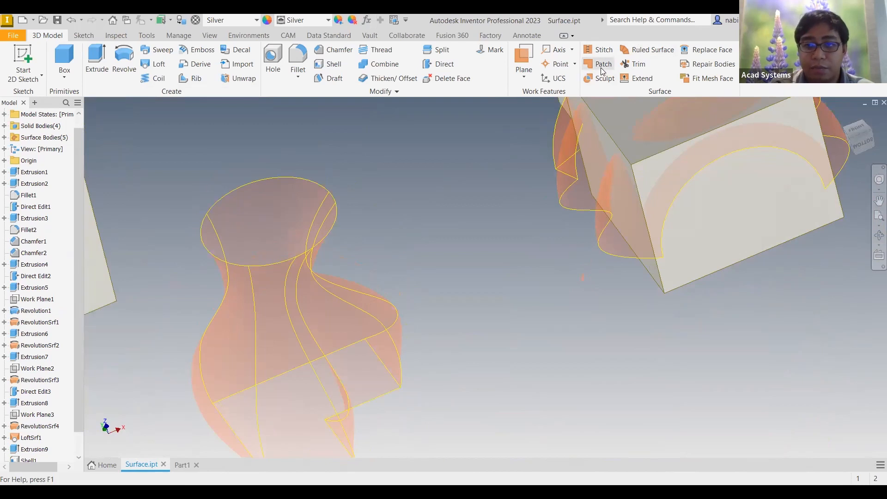
left_click(603, 72)
middle_click_drag(567, 221, 453, 189, "shift")
left_click(453, 191)
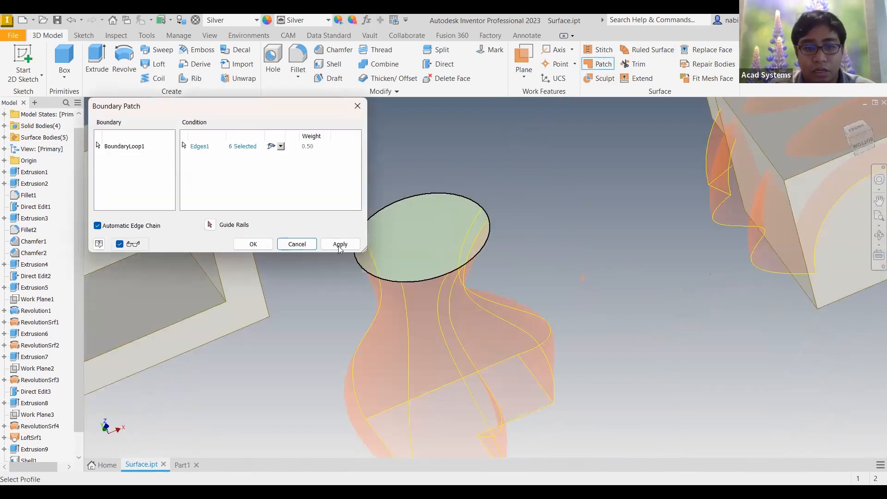
left_click(340, 244)
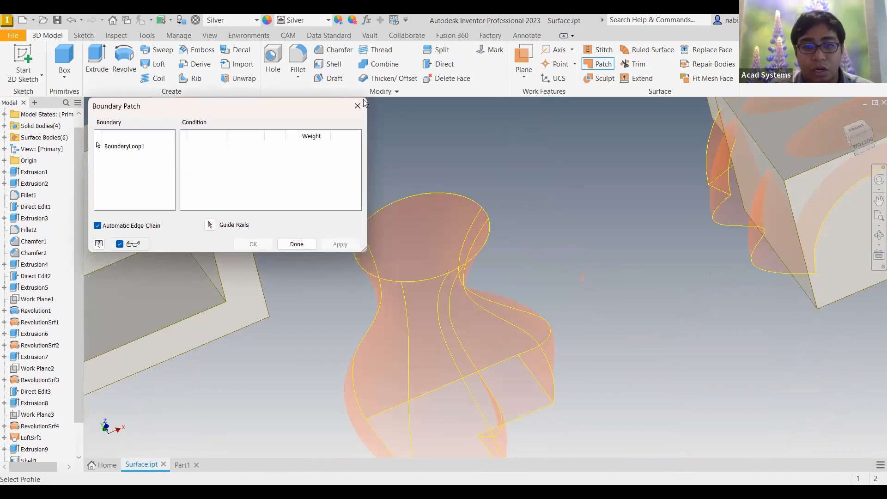
Try displaying the new top patch surface body as opaque instead of translucent.
middle_click_drag(548, 177, 543, 268, "shift")
middle_click_drag(41, 195, 5, 149, "shift")
left_click(4, 149)
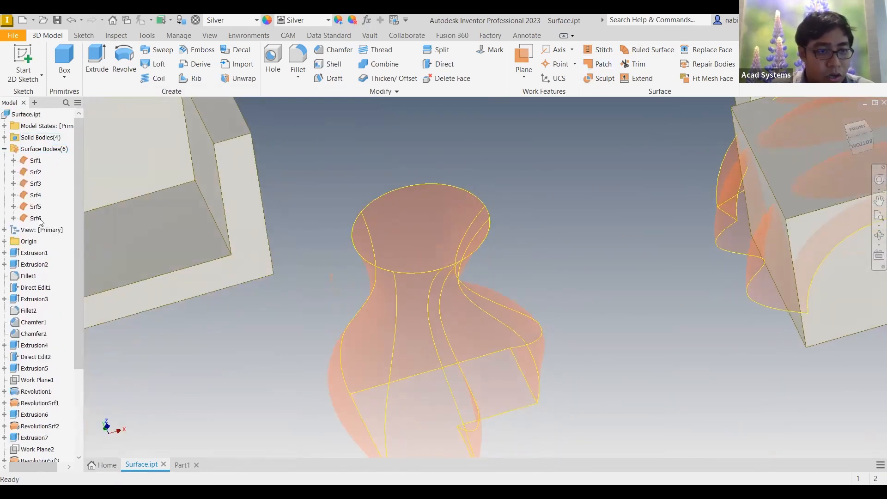
right_click(41, 220)
left_click(70, 276)
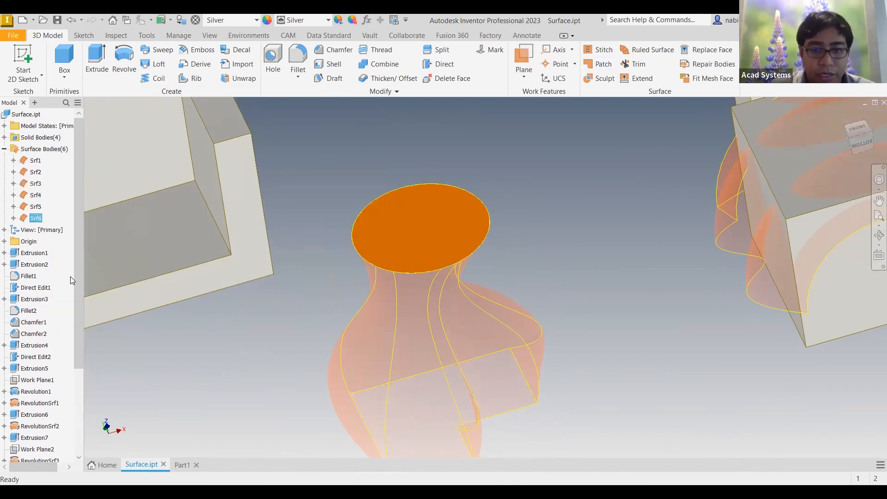
middle_click_drag(480, 215, 506, 157, "shift")
key("ctrl+z")
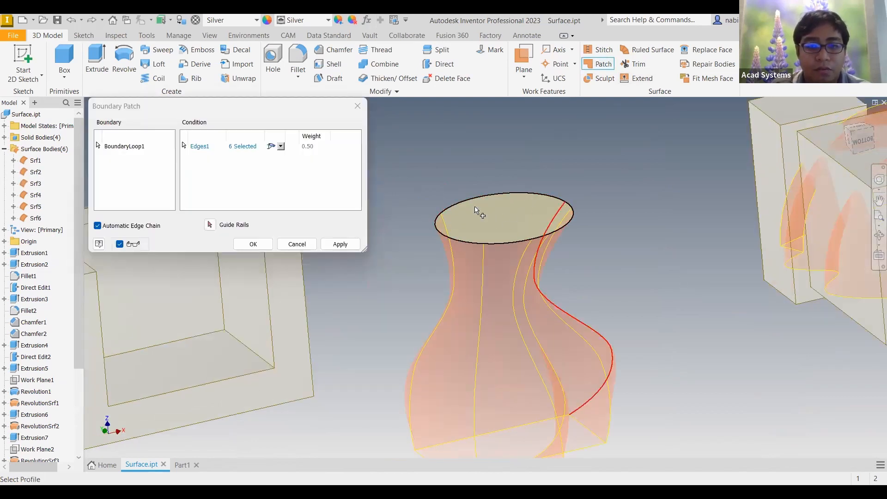
Set the edge condition of a second boundary patch over the vase's top opening to Tangent.
left_click(280, 147)
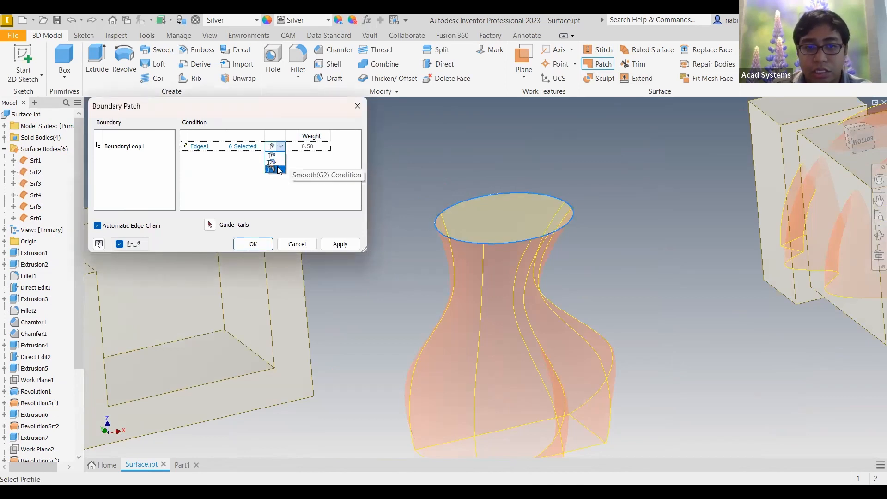
left_click(280, 163)
scroll(562, 233, "down", 2)
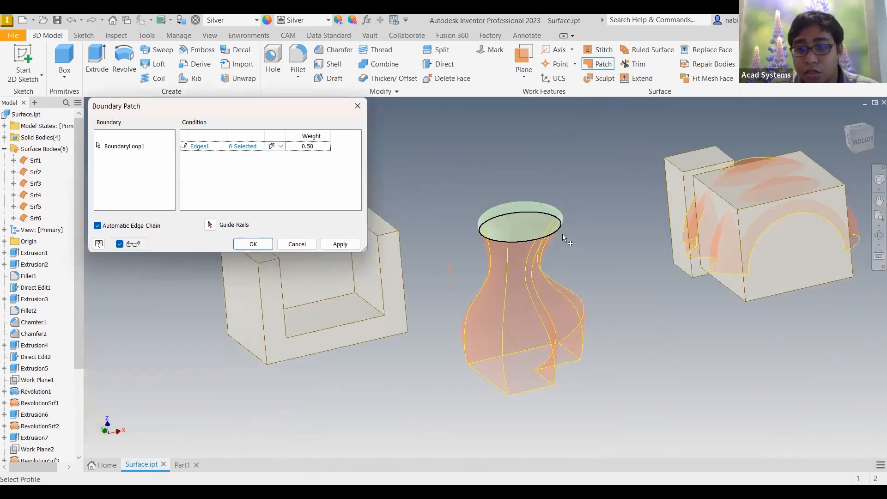
scroll(562, 234, "up", 4)
scroll(542, 231, "up", 2)
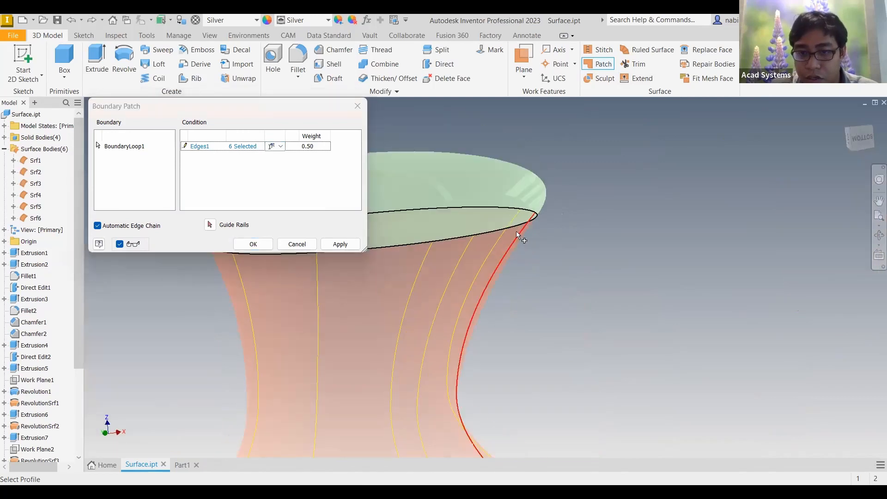
middle_click_drag(464, 229, 645, 231)
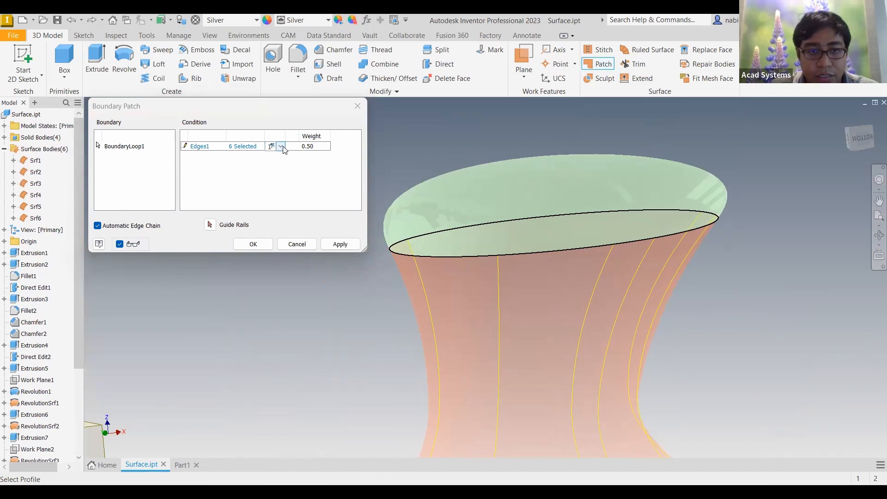
Compare the Smooth (G2), Tangent and Contact conditions for the top patch's edges, ending on Tangent.
left_click(281, 147)
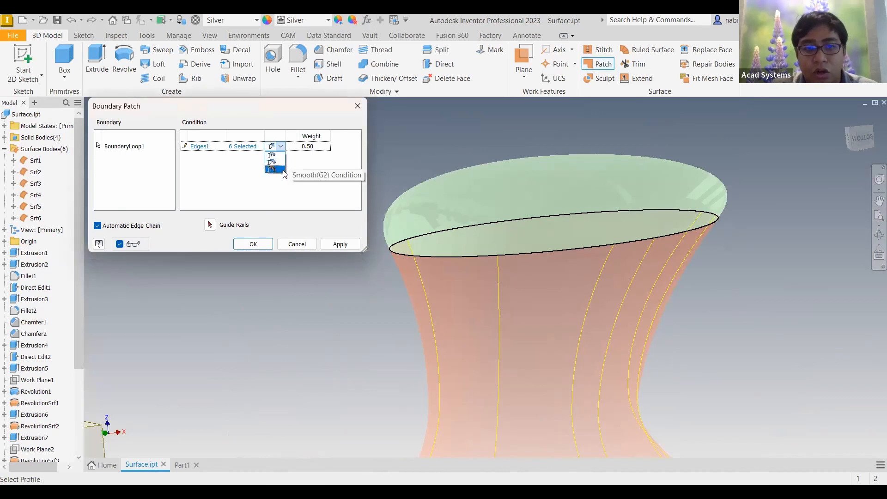
left_click(275, 169)
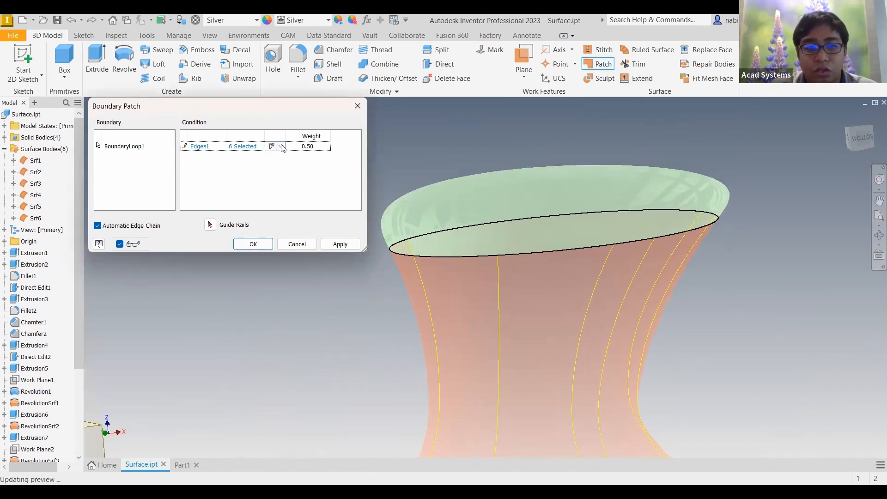
left_click(280, 146)
left_click(276, 162)
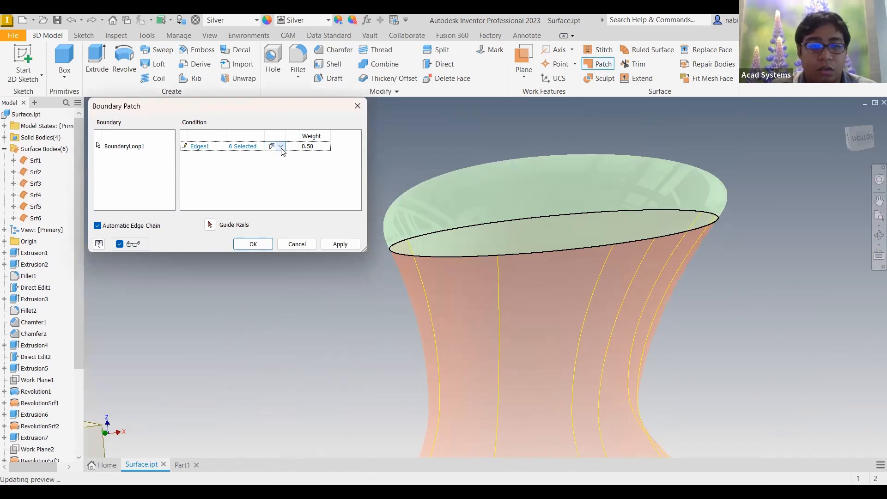
left_click(281, 147)
left_click(281, 154)
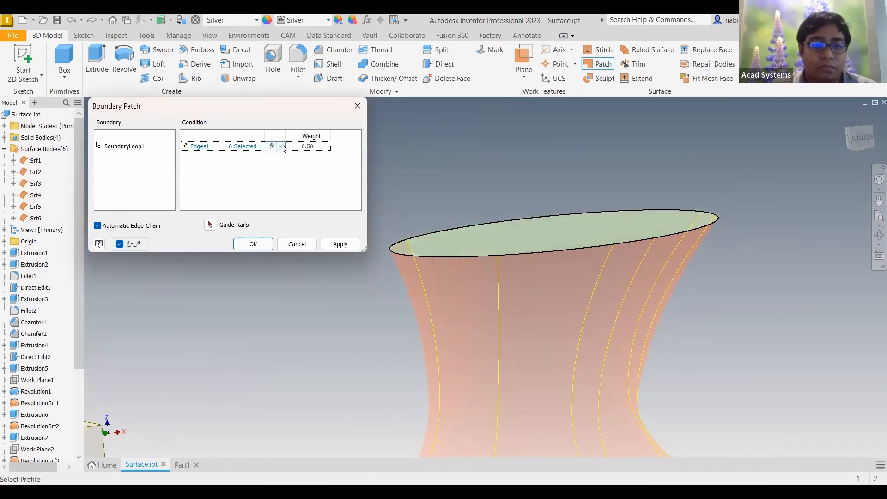
left_click(281, 146)
left_click(279, 163)
Create the domed tangent boundary patch over the vase's top opening.
left_click(340, 244)
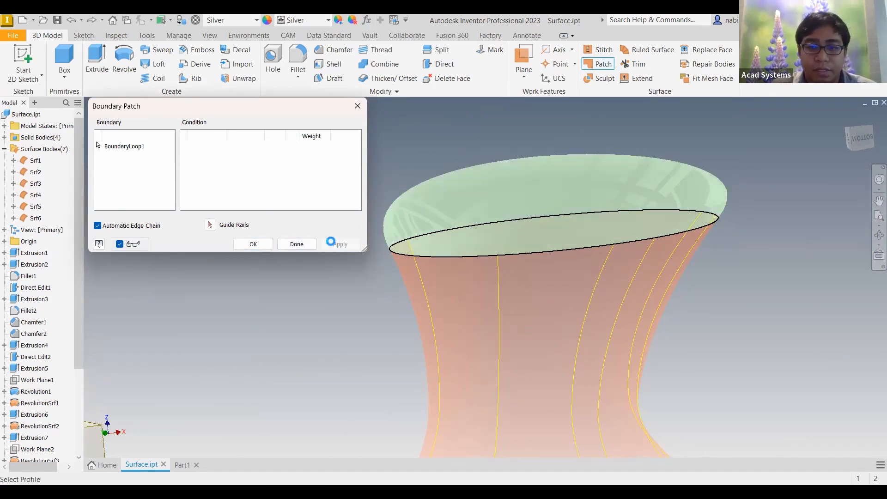
scroll(442, 203, "down", 2)
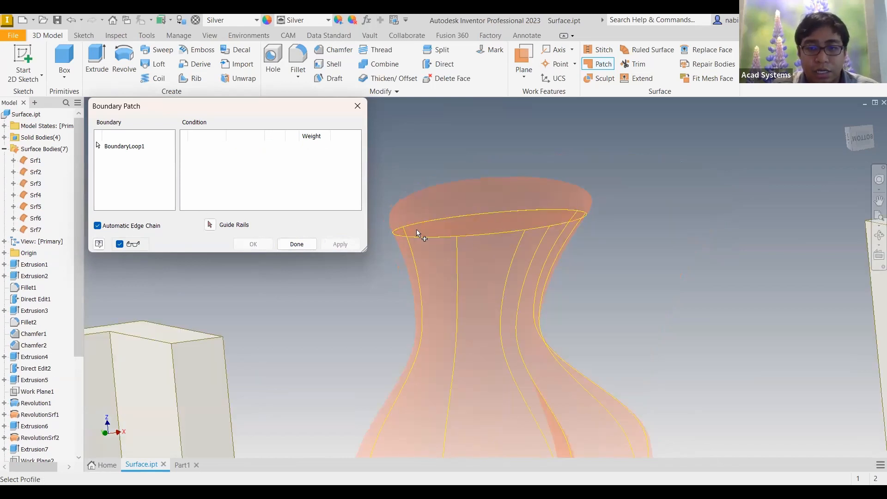
scroll(609, 280, "up", 2)
scroll(610, 281, "down", 3)
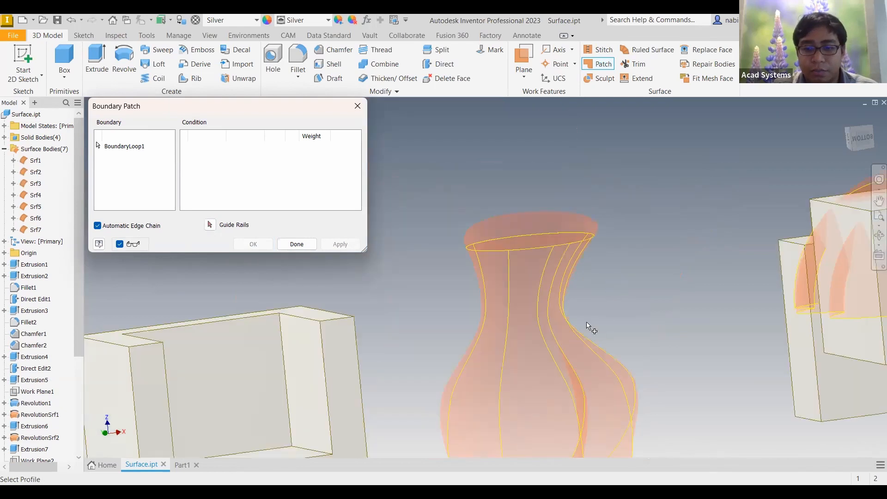
Turn off automatic edge chaining and select the six straight edges of the vase's notched bottom opening as patch boundary.
middle_click_drag(555, 220, 536, 217, "shift")
scroll(536, 215, "down", 2)
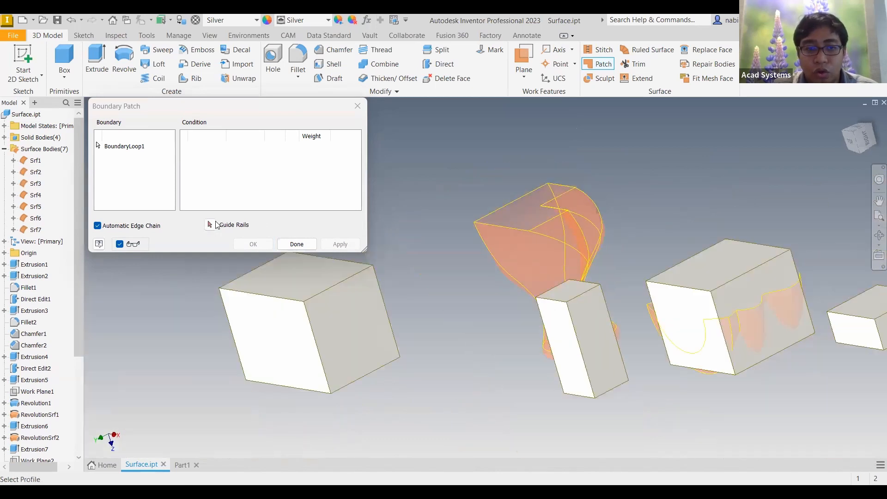
scroll(536, 213, "up", 3)
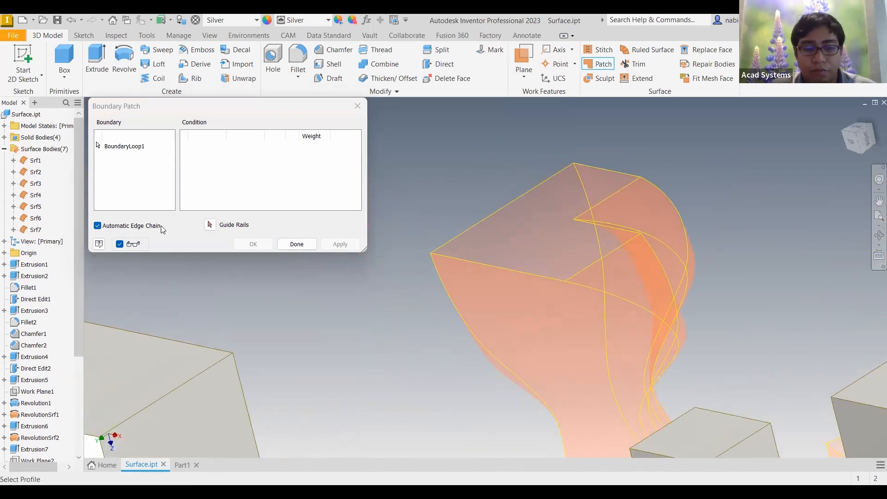
left_click(99, 228)
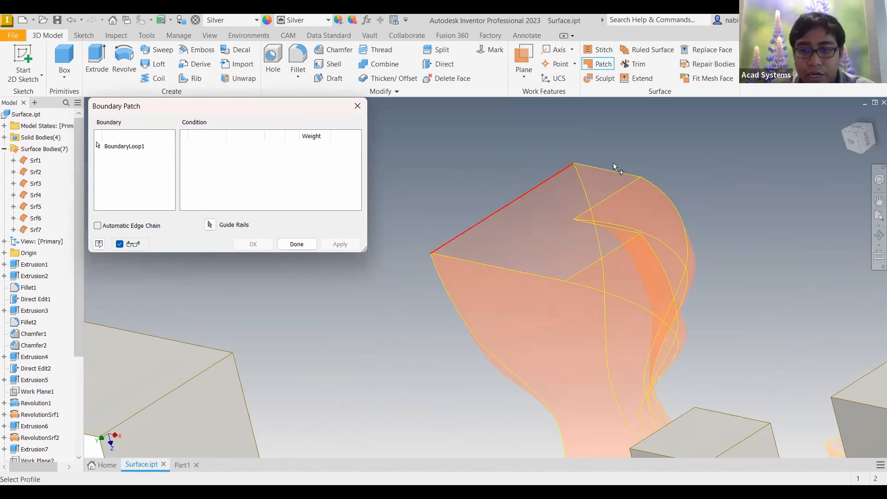
left_click(619, 179)
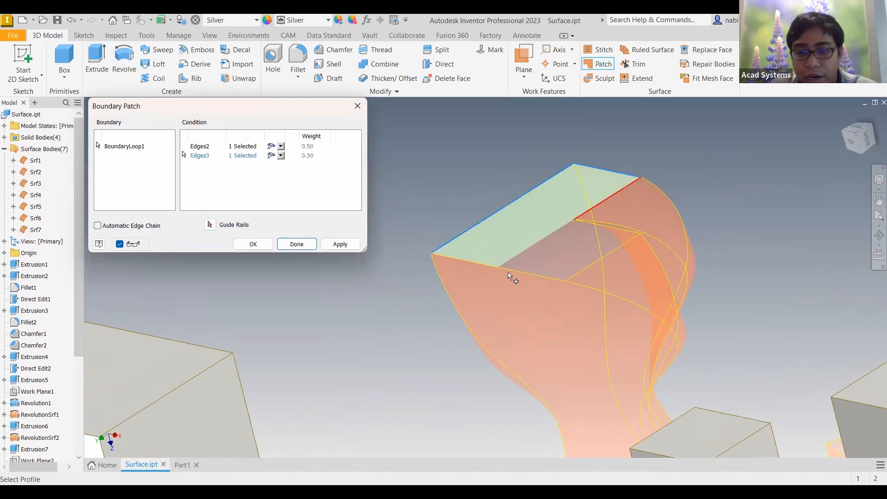
left_click(600, 259)
scroll(625, 223, "down", 3)
scroll(619, 209, "up", 3)
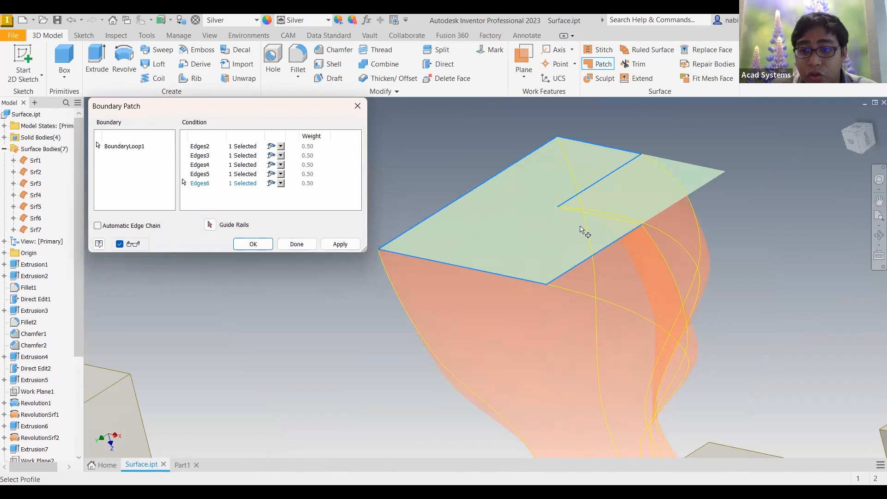
middle_click_drag(654, 193, 641, 205)
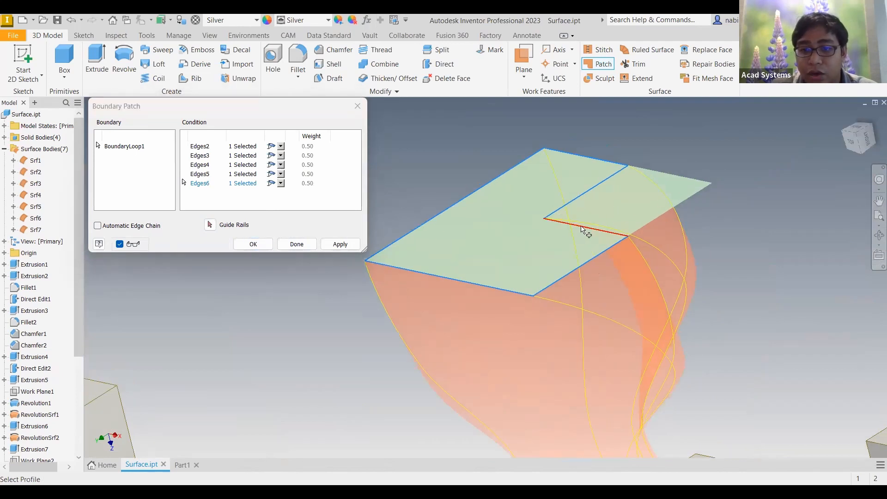
left_click(661, 227)
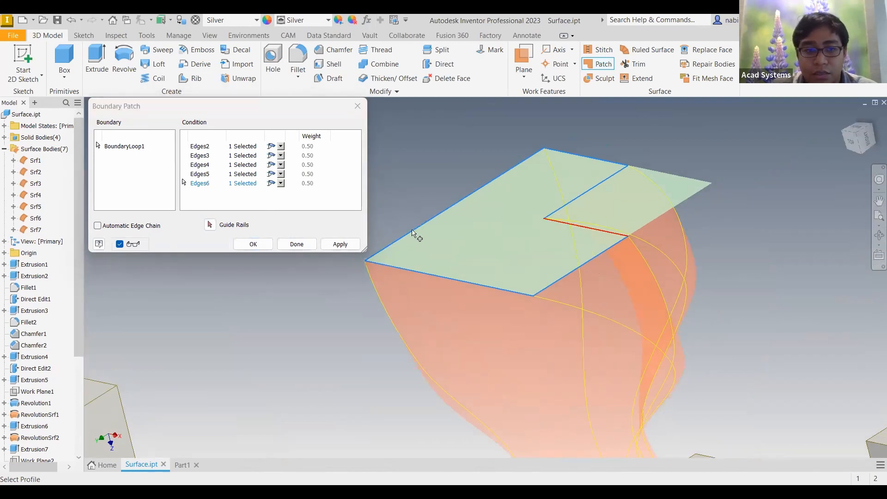
Change the edge conditions of Edges4, Edges5 and Edges6, and create the boundary patch over the vase's notched bottom opening.
left_click(281, 165)
left_click(290, 176)
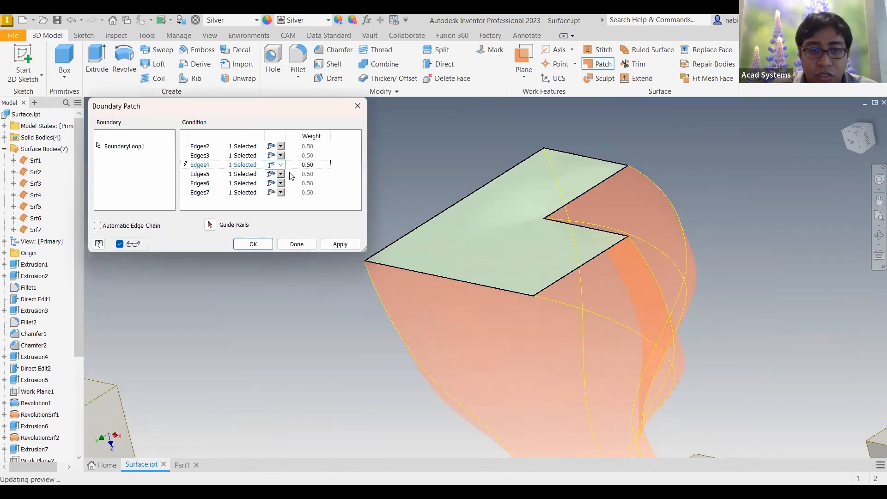
left_click(281, 174)
left_click(288, 193)
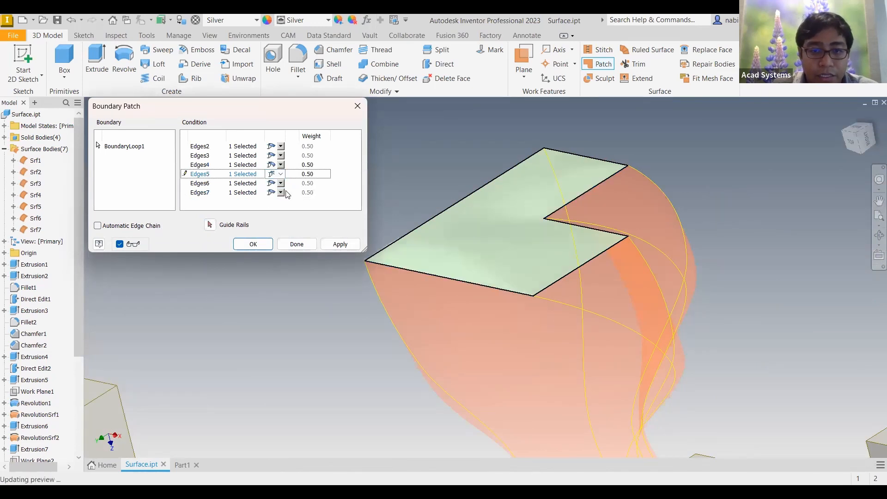
left_click(281, 183)
left_click(288, 202)
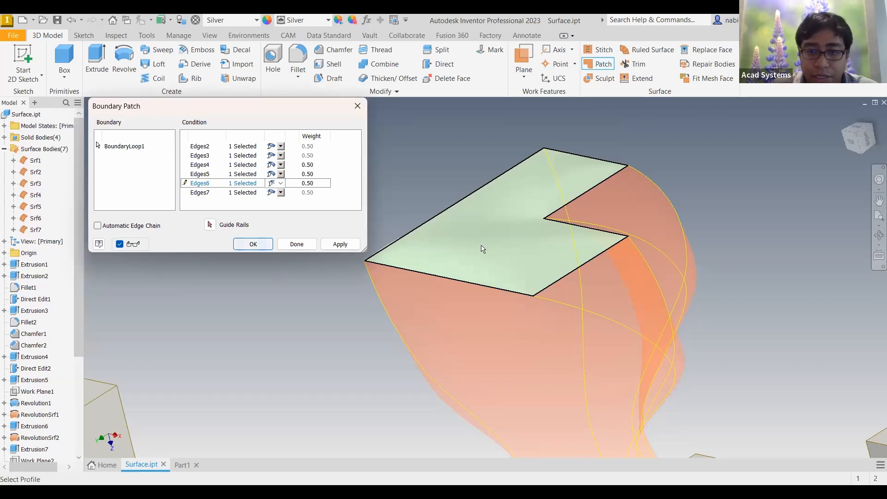
middle_click_drag(490, 225, 465, 295, "shift")
scroll(466, 296, "up", 5)
scroll(540, 298, "down", 3)
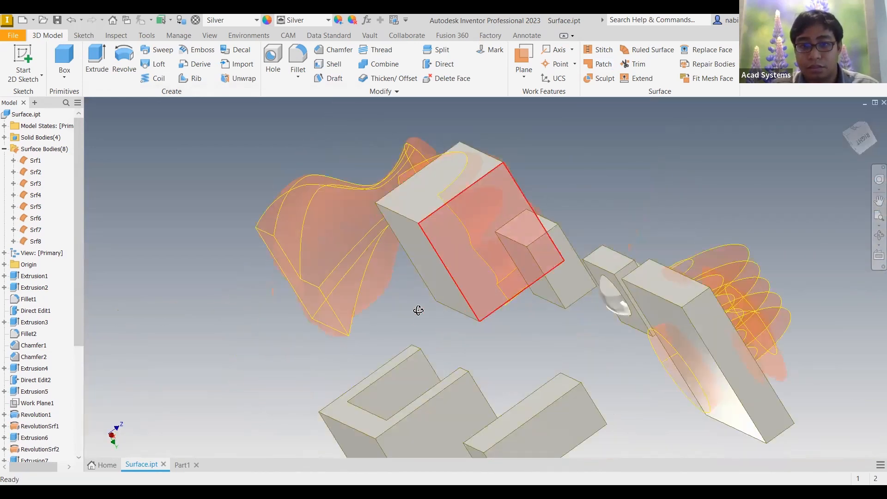
Create a boundary patch over the hollow box's opening, using its straight rim edges as the boundary loop.
scroll(455, 287, "down", 3)
middle_click_drag(669, 197, 362, 252, "shift")
key("F6")
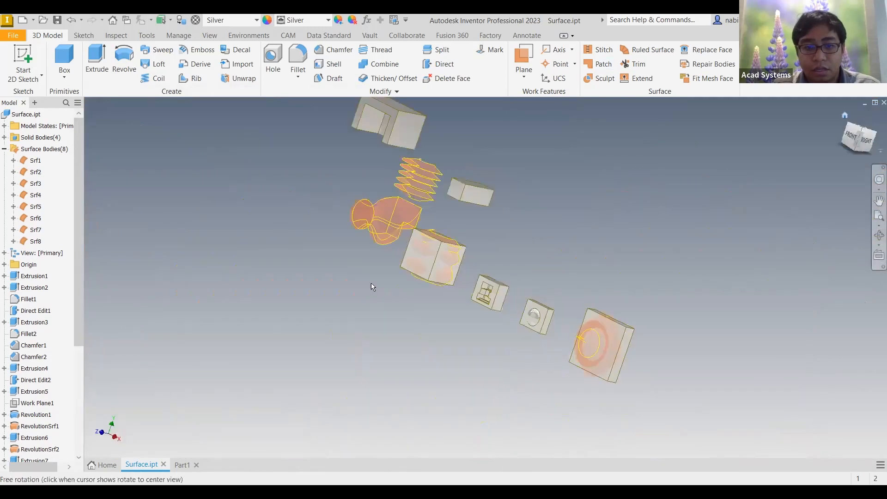
key("F5")
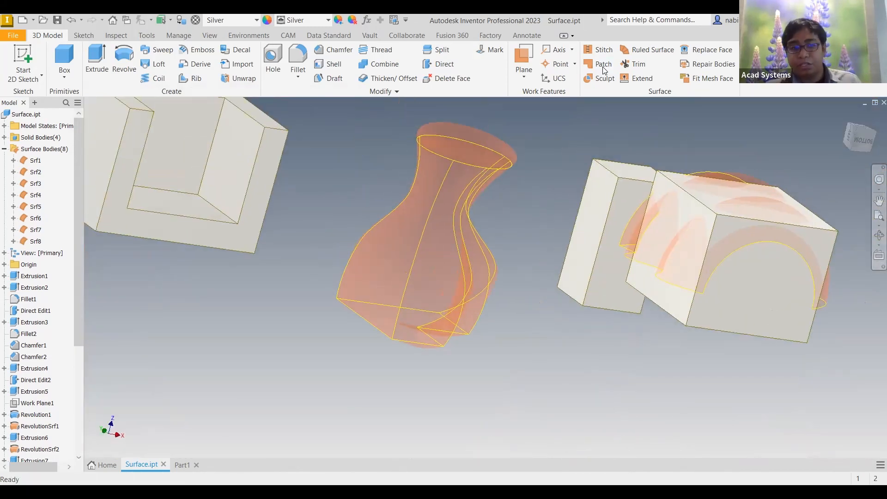
left_click(604, 69)
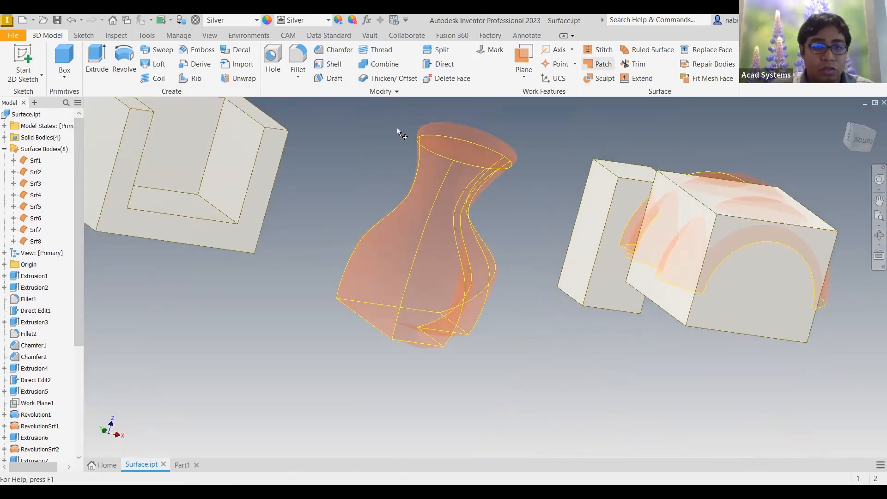
middle_click_drag(307, 205, 277, 199, "shift")
middle_click_drag(379, 227, 604, 110, "shift")
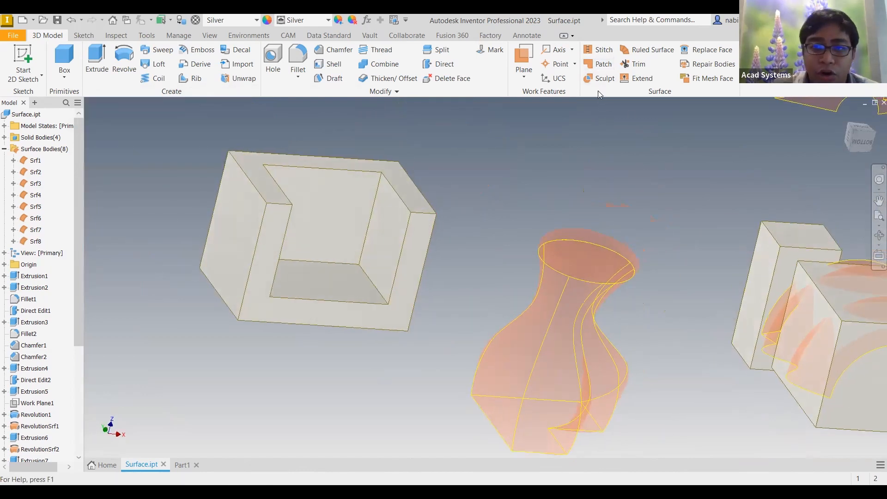
left_click(590, 65)
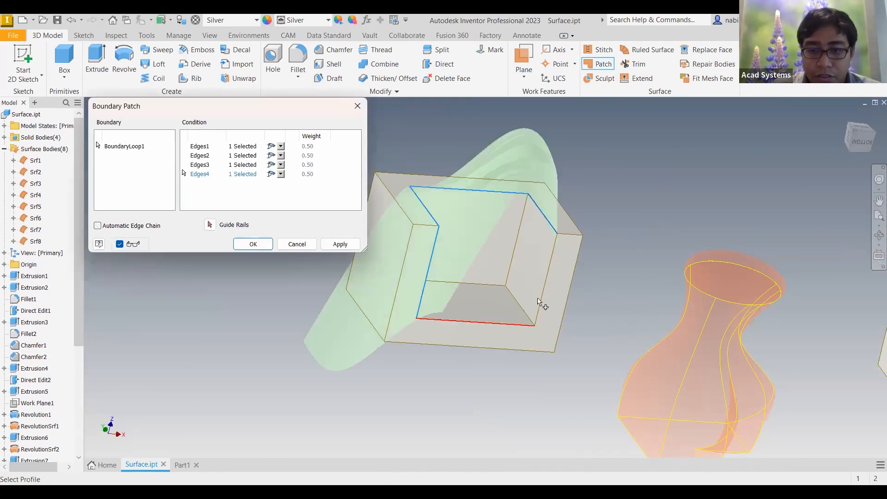
left_click(573, 275)
left_click(339, 244)
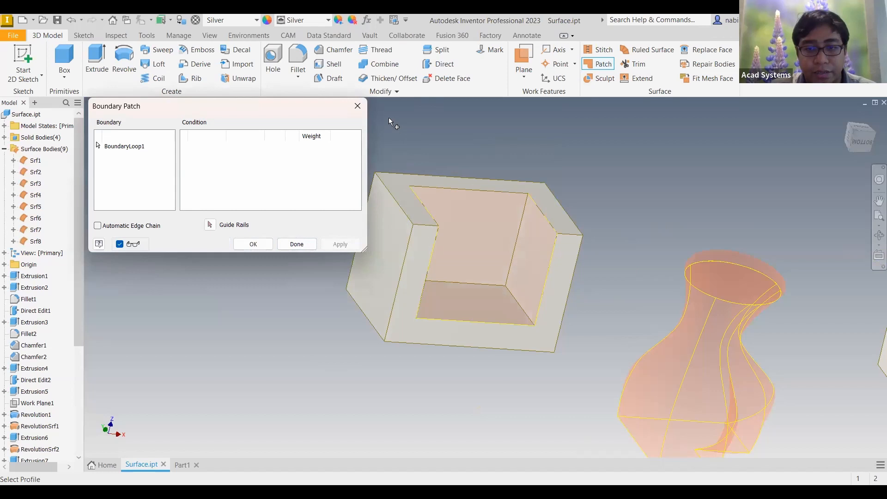
Examine the patched box and the solid block crossed by the wavy revolved surface.
middle_click_drag(510, 220, 561, 282, "shift")
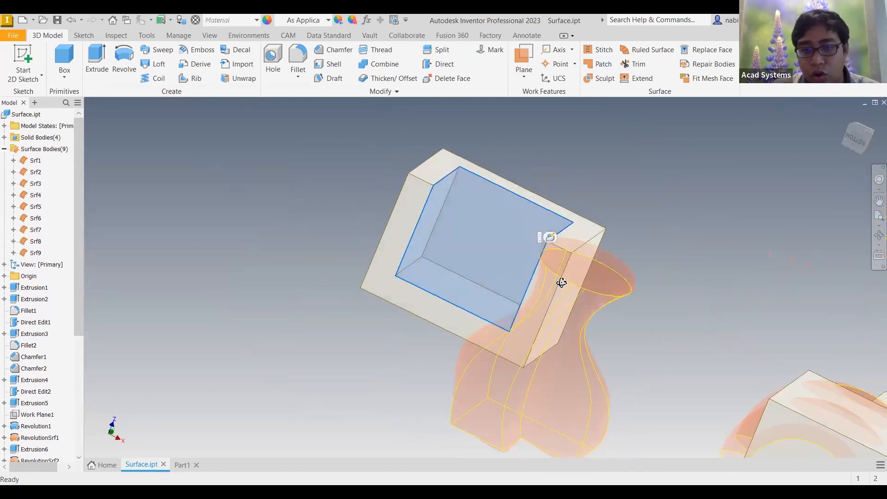
middle_click_drag(668, 352, 509, 293)
middle_click(508, 293)
middle_click(509, 293)
left_click(573, 236)
middle_click_drag(573, 236, 339, 259, "shift")
scroll(537, 142, "down", 5)
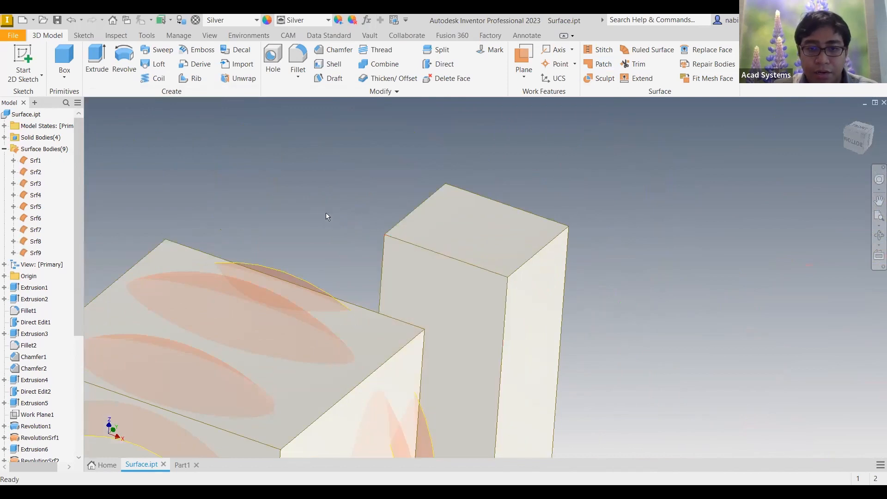
middle_click_drag(248, 236, 354, 287)
scroll(324, 277, "up", 2)
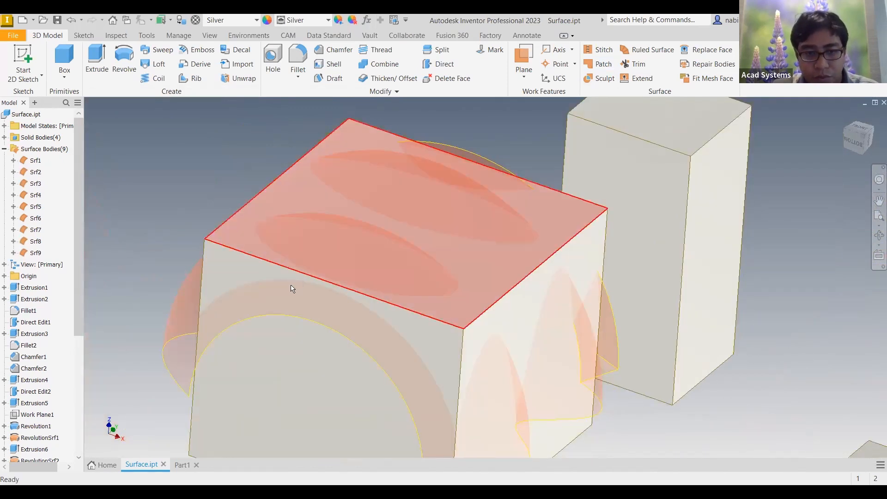
scroll(277, 296, "up", 4)
middle_click_drag(251, 254, 260, 212, "shift")
scroll(213, 246, "up", 3)
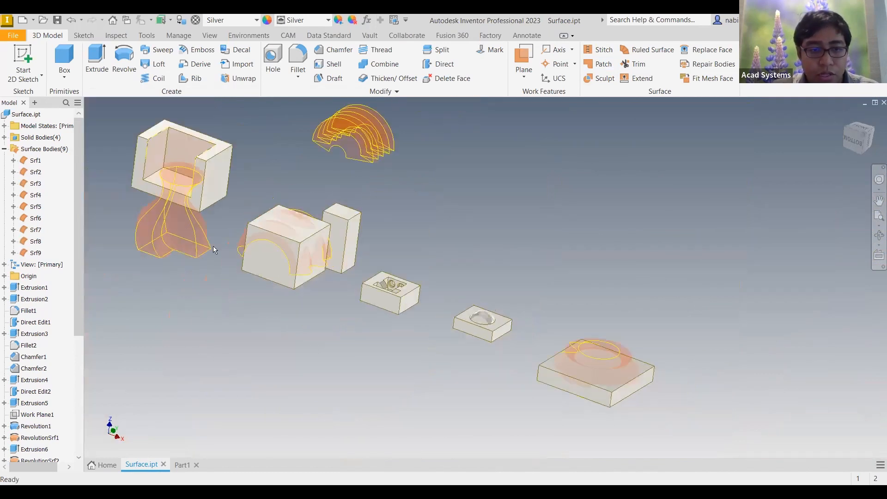
scroll(220, 242, "down", 4)
scroll(228, 237, "down", 5)
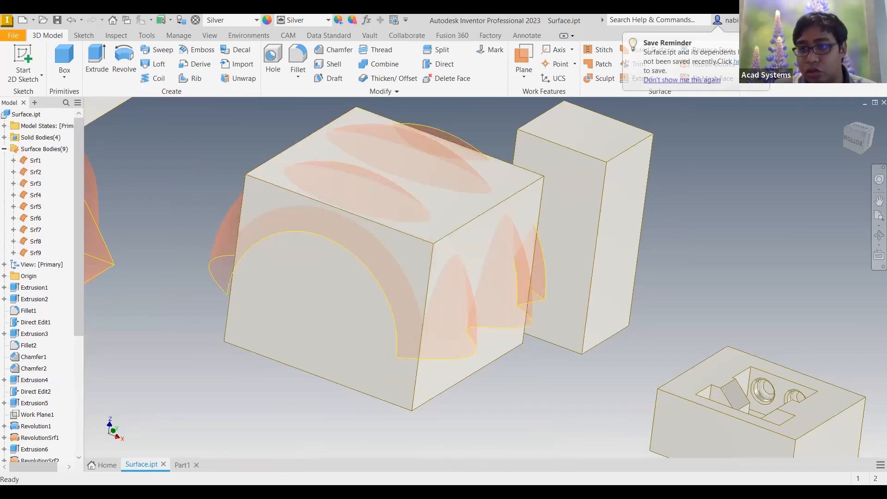
key("F6")
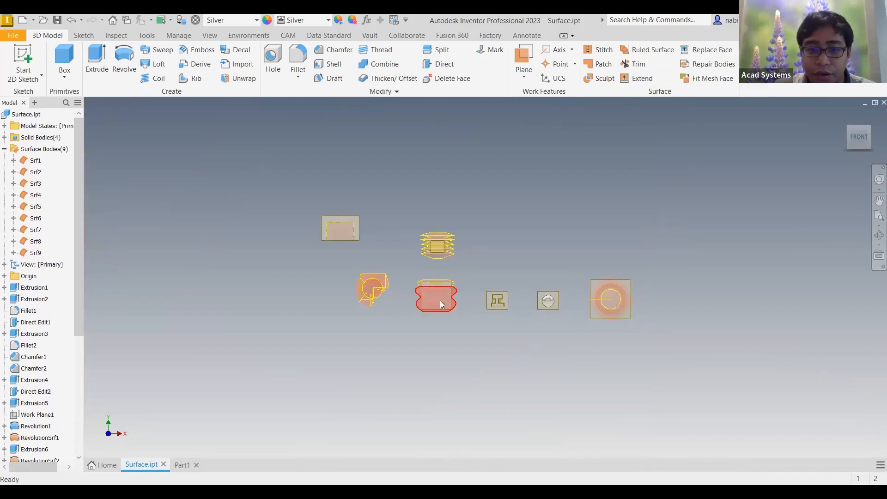
scroll(412, 212, "down", 8)
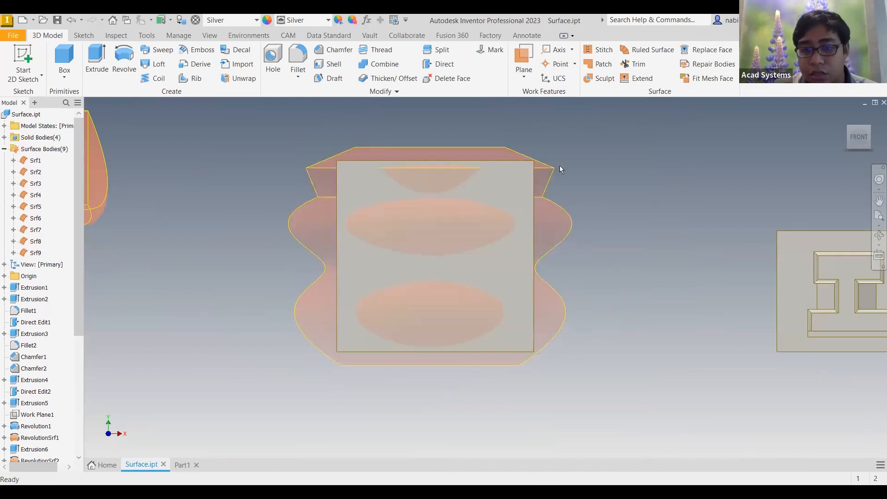
Try to replace the block's flat top face with the wavy revolved surface using Replace Face.
mouse_move(578, 207)
middle_mouse_down("shift")
mouse_move(563, 173)
mouse_move(607, 152)
mouse_move(621, 172)
mouse_move(567, 149)
mouse_move(610, 163)
mouse_move(707, 48)
mouse_move(595, 147)
mouse_move(556, 236)
mouse_move(428, 225)
middle_mouse_up("shift")
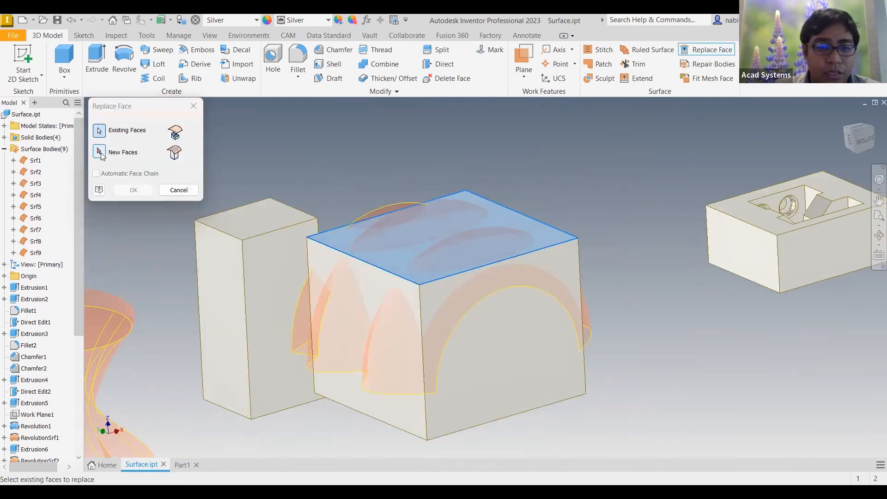
left_click(100, 153)
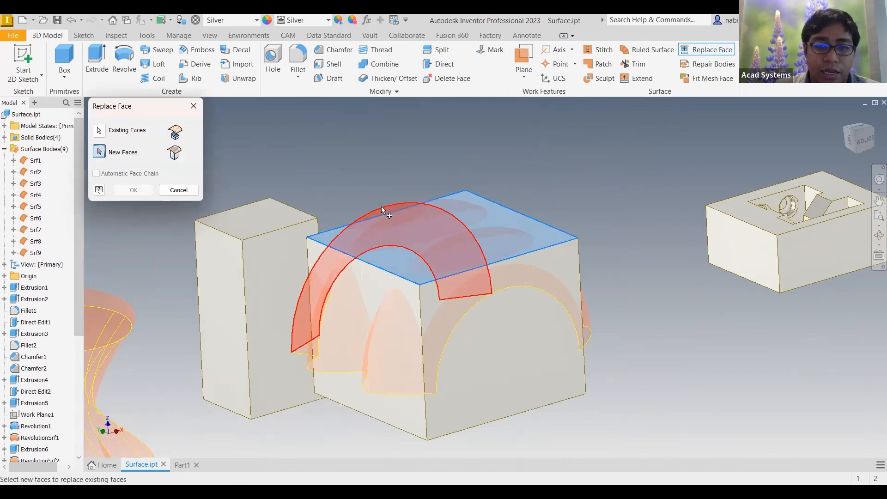
left_click(414, 224)
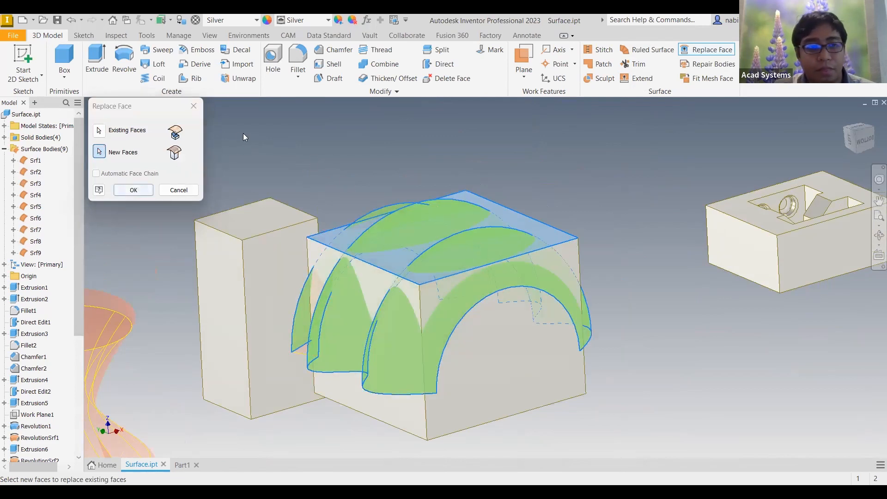
key("Return")
key("Escape")
Examine how far the wavy revolved surface covers the edges and corners of the block's top face.
middle_click_drag(512, 229, 513, 213, "shift")
middle_click_drag(286, 240, 334, 259, "shift")
scroll(333, 259, "down", 2)
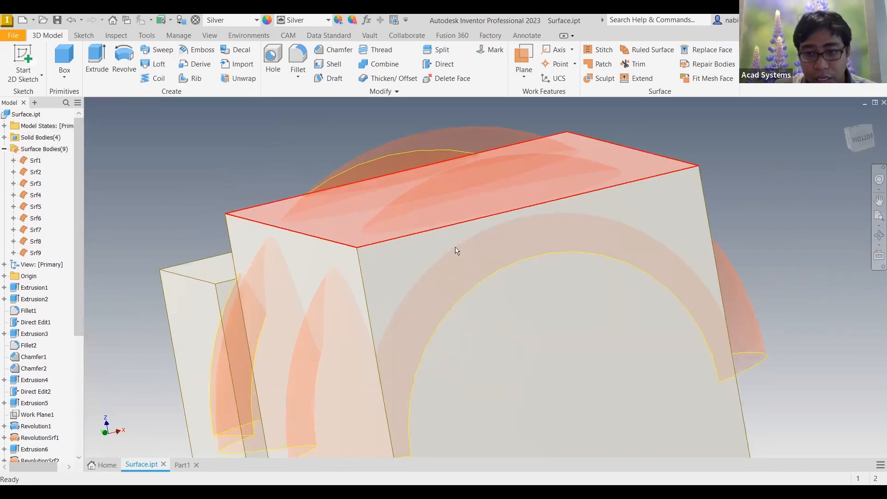
scroll(412, 249, "up", 5)
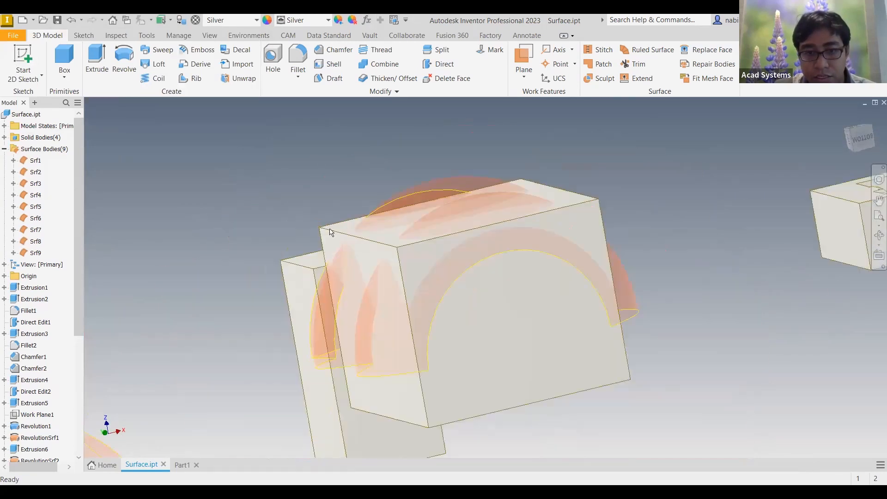
scroll(386, 221, "down", 4)
scroll(388, 216, "down", 3)
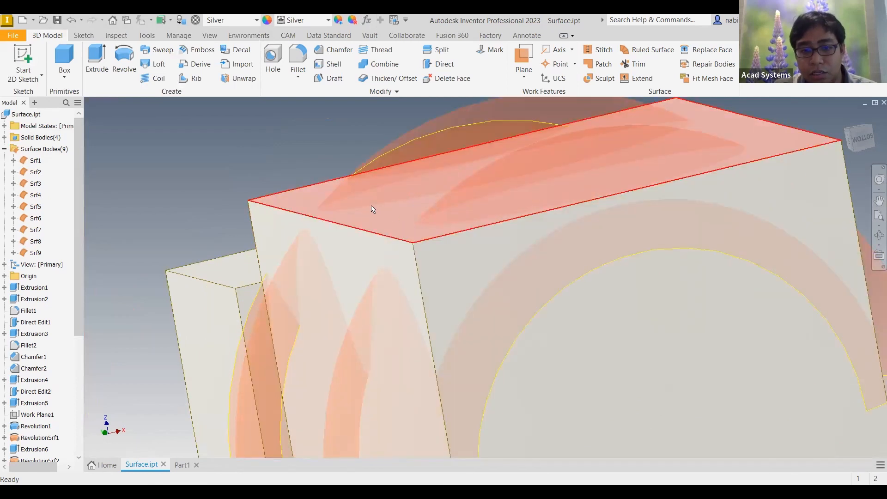
scroll(373, 209, "up", 3)
middle_click_drag(383, 251, 459, 170, "shift")
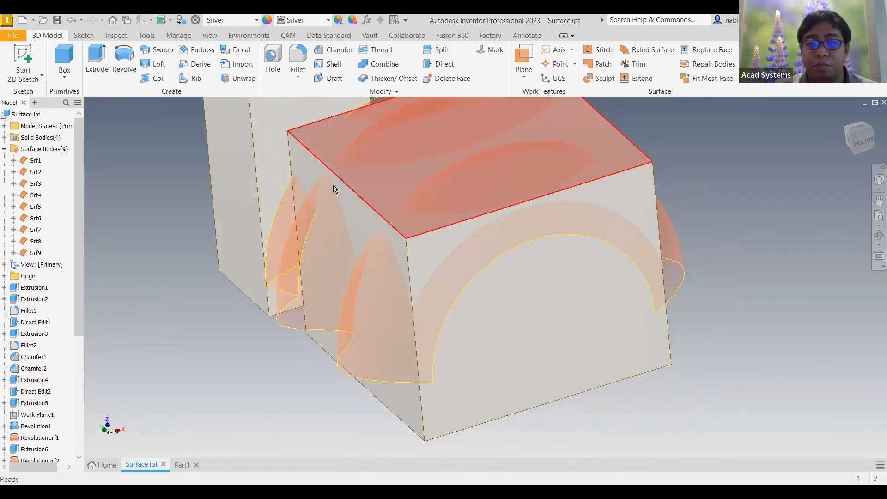
Locate the feature behind the wavy revolved surface, RevolutionSrf3, and open its Sketch13 for editing.
left_click(334, 189)
middle_click_drag(190, 252, 76, 284, "shift")
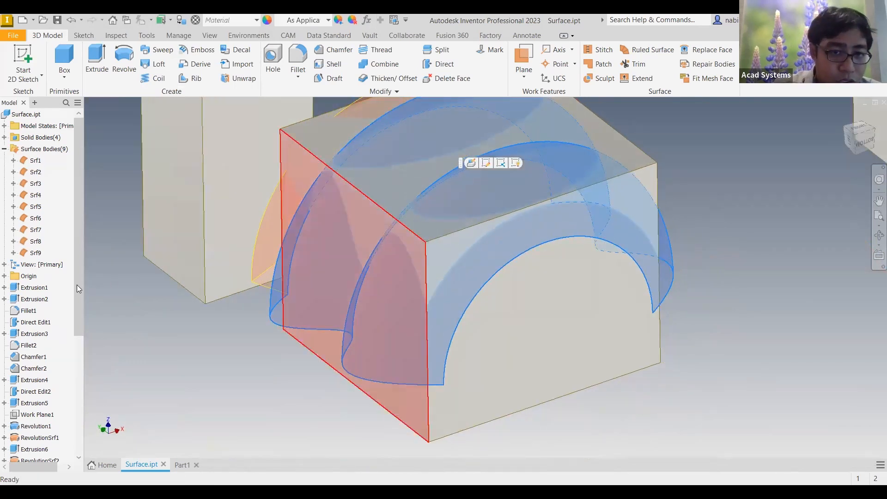
left_click_drag(78, 308, 71, 439)
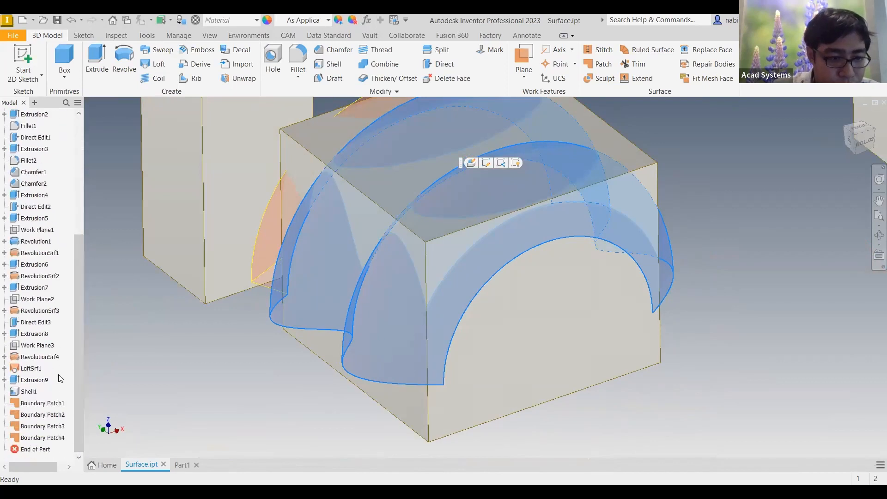
left_click(52, 368)
left_click(36, 324)
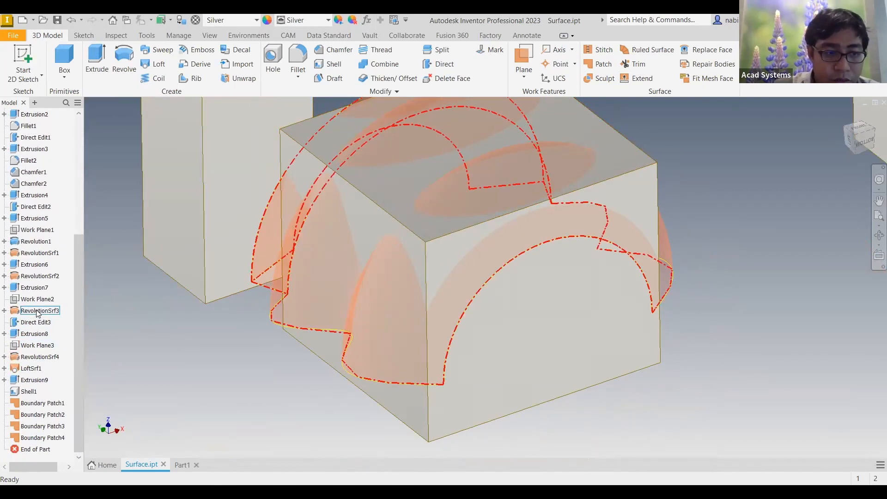
left_click(7, 310)
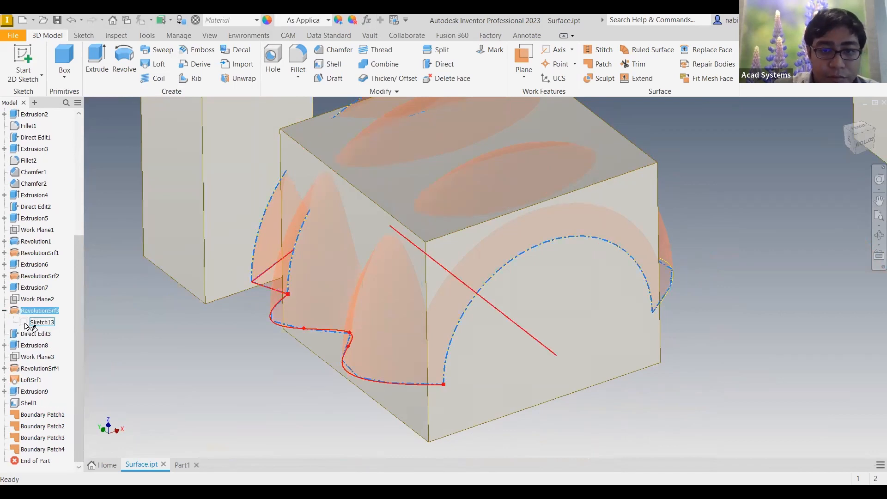
double_click(27, 325)
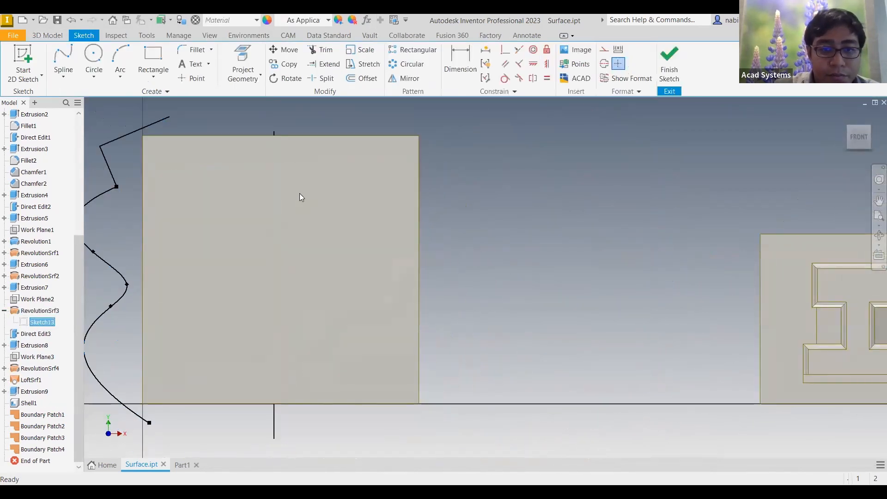
Move the whole wavy profile farther out from the revolve axis and finish the sketch.
scroll(300, 193, "up", 2)
scroll(301, 193, "down", 3)
left_click_drag(212, 130, 284, 359)
left_click_drag(205, 115, 205, 118)
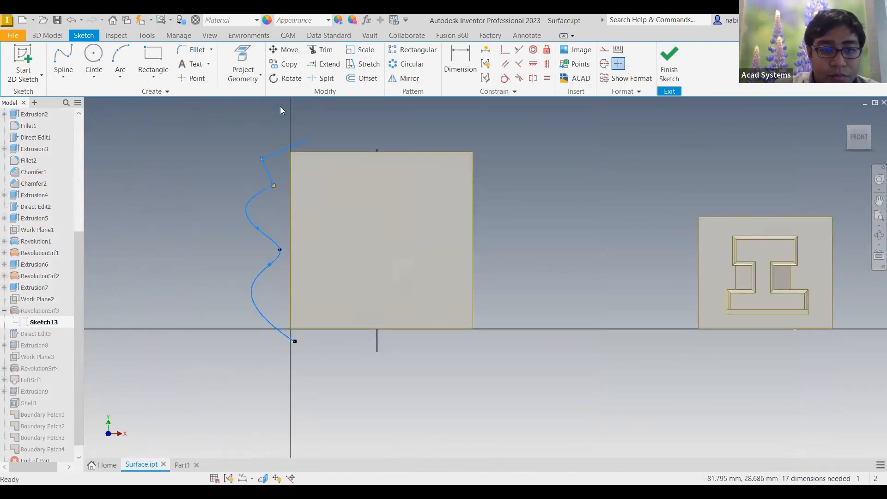
left_click(288, 55)
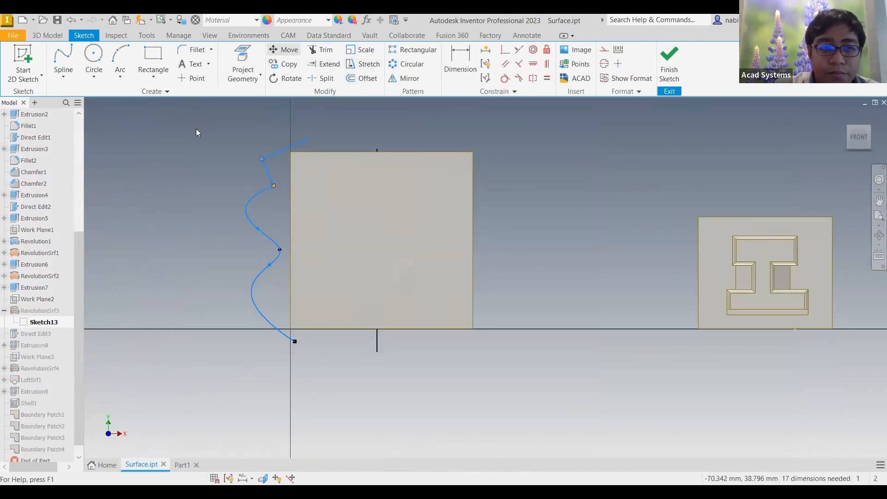
left_click(632, 242)
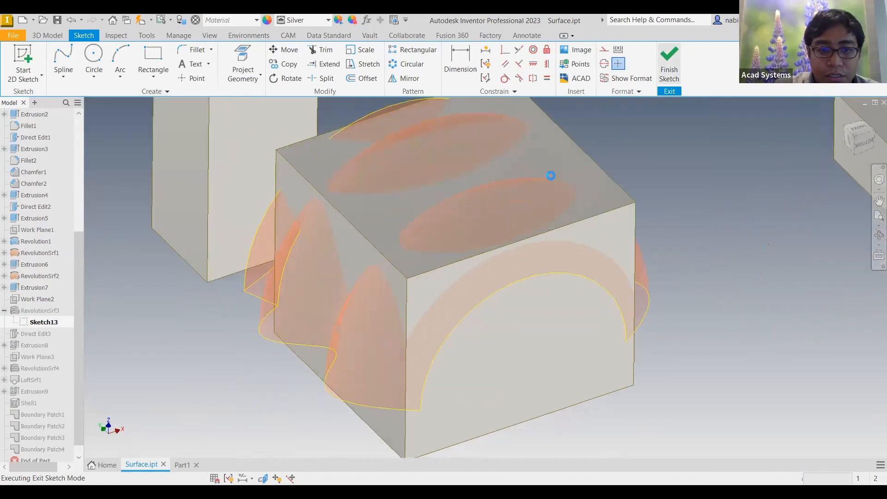
Replace the block's flat top face with the enlarged wavy revolved surface using Replace Face.
scroll(486, 221, "down", 3)
mouse_move(520, 298)
middle_mouse_down("shift")
mouse_move(461, 250)
mouse_move(550, 289)
mouse_move(566, 299)
mouse_move(563, 306)
mouse_move(539, 311)
mouse_move(511, 299)
mouse_move(615, 226)
mouse_move(571, 208)
middle_mouse_up("shift")
middle_click_drag(597, 62, 175, 154, "shift")
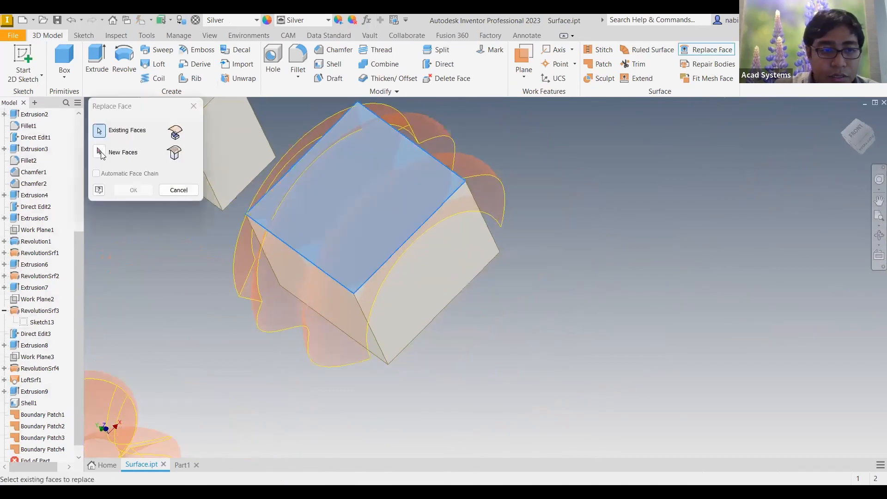
left_click(100, 153)
left_click(244, 261)
middle_click_drag(278, 309, 198, 231, "shift")
middle_click_drag(428, 270, 379, 259, "shift")
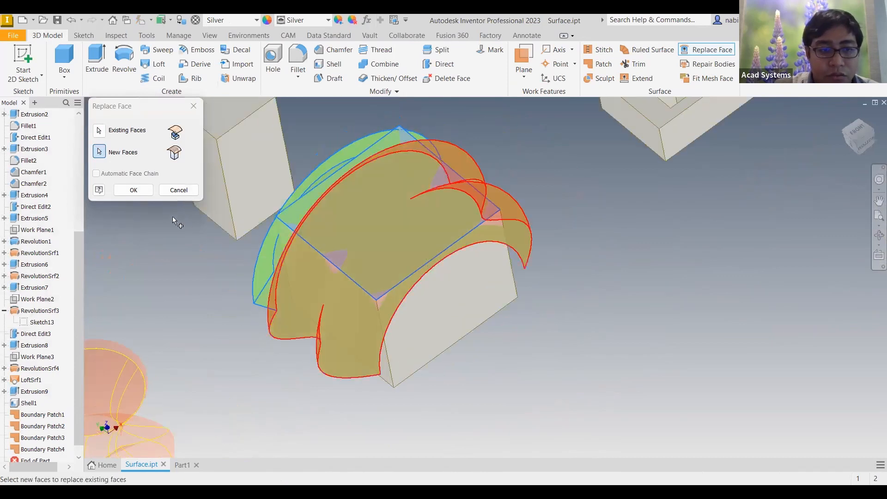
left_click(150, 193)
middle_click_drag(452, 220, 503, 214, "shift")
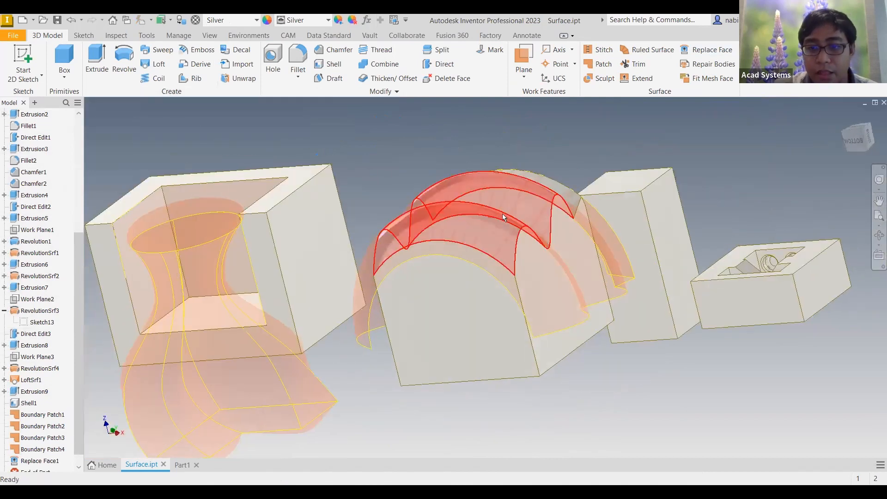
Hide the wavy revolved surface body Srf3 that overlaps the curved block.
scroll(503, 214, "down", 3)
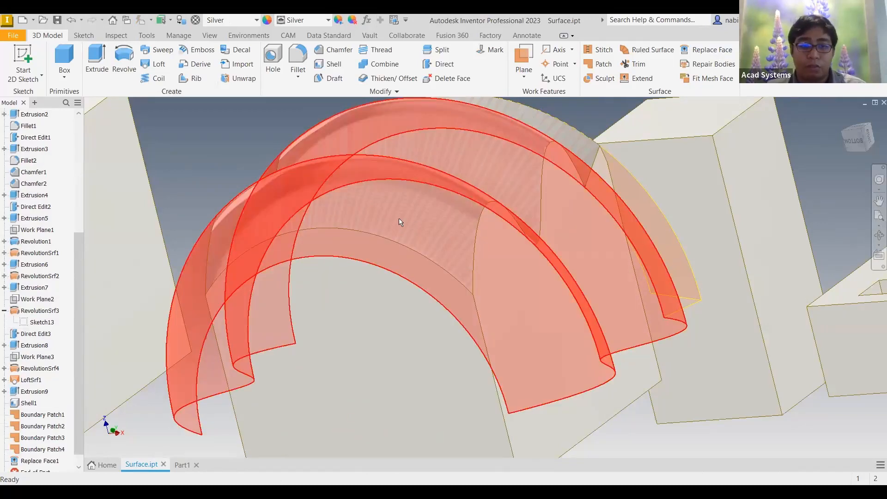
scroll(24, 210, "up", 5)
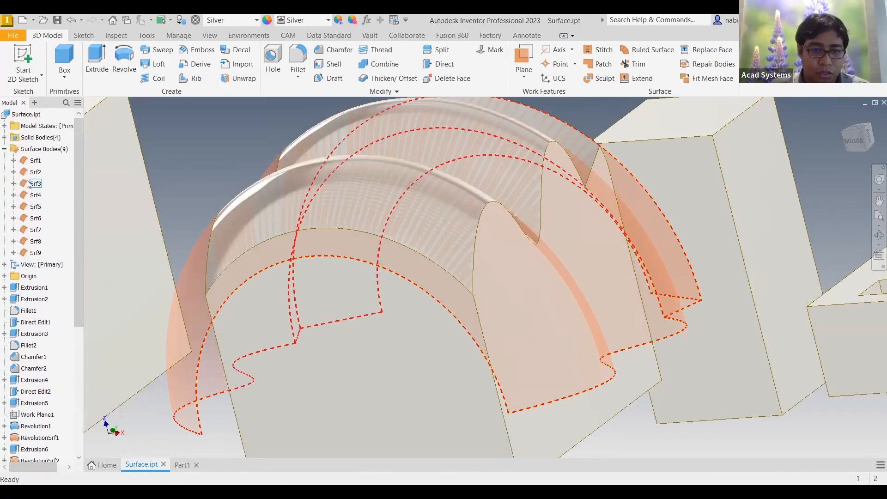
right_click(29, 184)
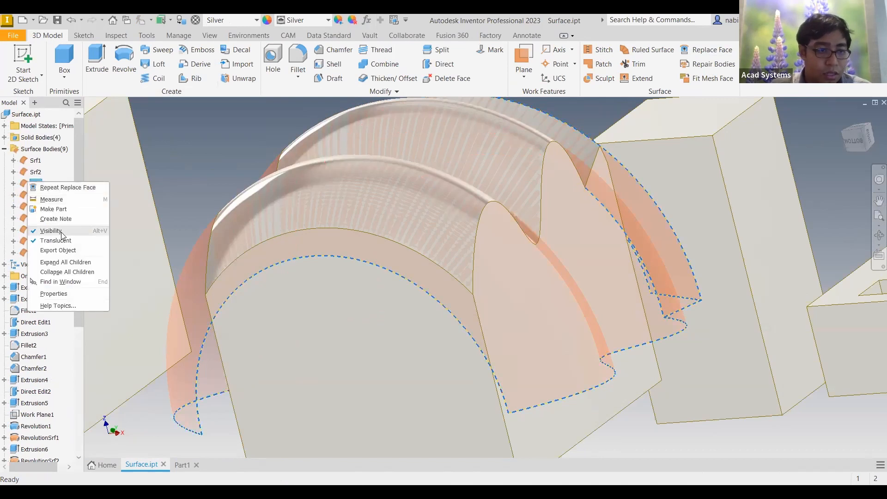
left_click(63, 232)
Examine from the front and at an angle how far the pleated surface extends beyond the tall narrow block's top face.
scroll(380, 258, "down", 3)
middle_click_drag(380, 257, 271, 315, "shift")
scroll(347, 255, "up", 4)
middle_click_drag(365, 109, 428, 240)
scroll(432, 233, "down", 4)
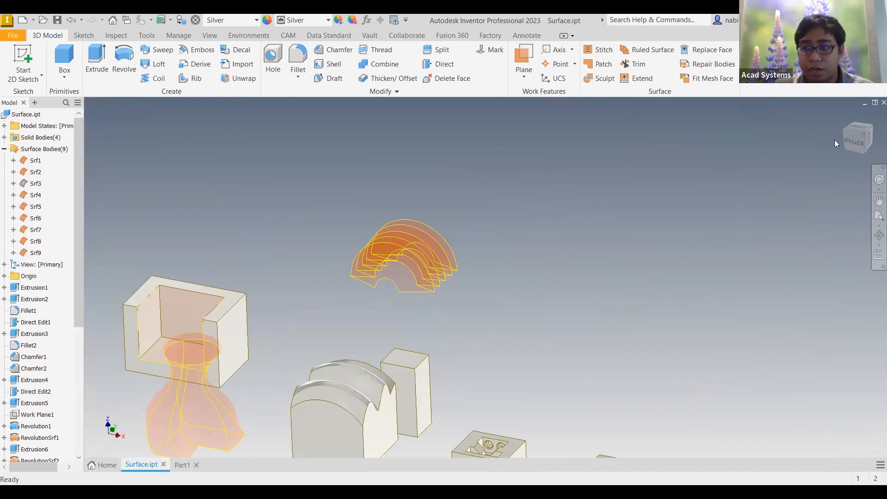
left_click(860, 129)
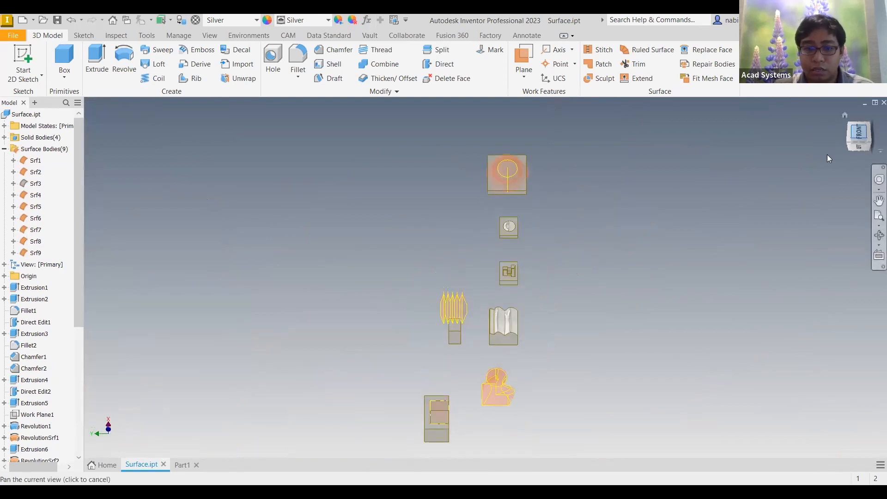
scroll(459, 325, "up", 7)
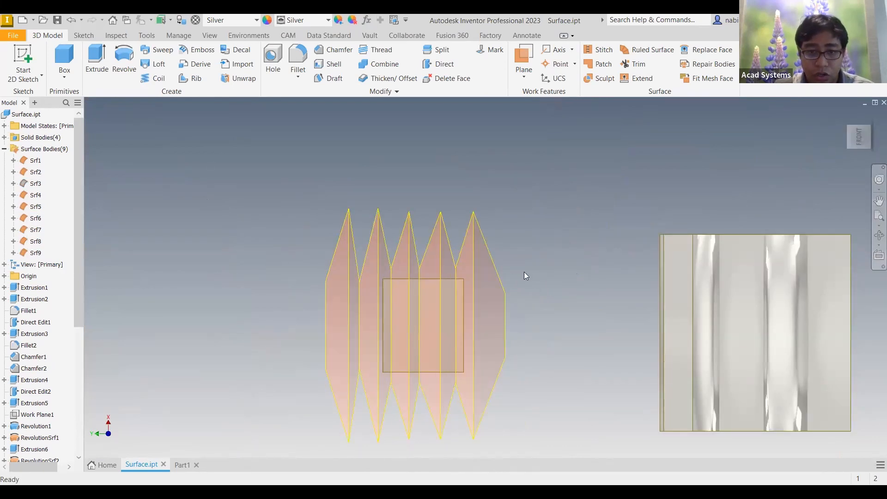
scroll(436, 289, "up", 4)
scroll(343, 287, "down", 3)
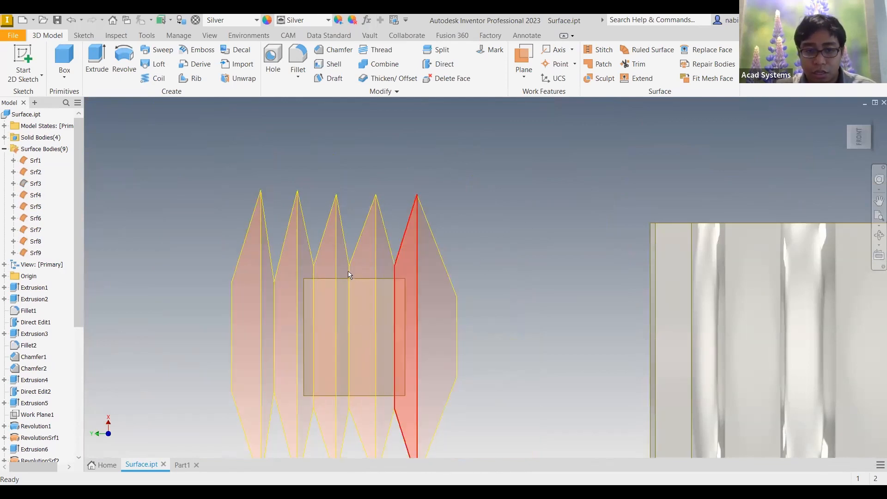
mouse_move(310, 302)
middle_mouse_down("shift")
mouse_move(280, 249)
mouse_move(317, 325)
mouse_move(354, 324)
mouse_move(373, 336)
middle_mouse_up("shift")
scroll(370, 334, "up", 3)
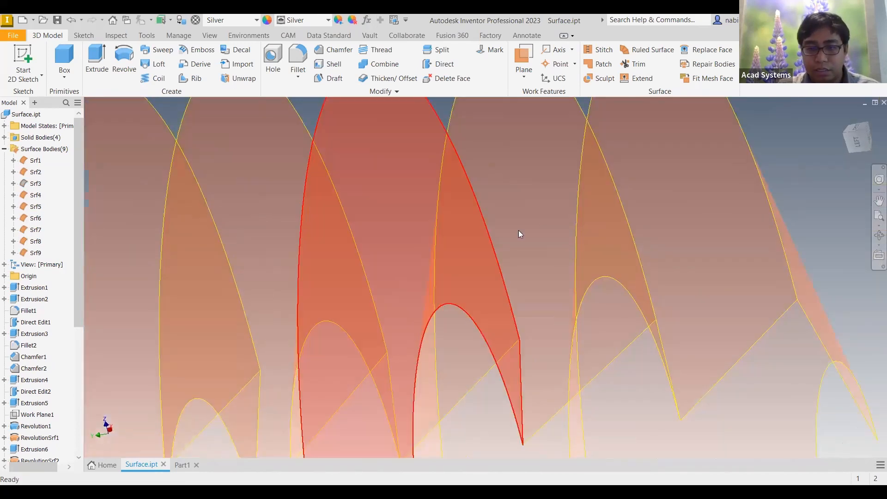
scroll(518, 230, "down", 2)
middle_click_drag(518, 230, 467, 219)
scroll(330, 277, "down", 3)
scroll(407, 229, "down", 4)
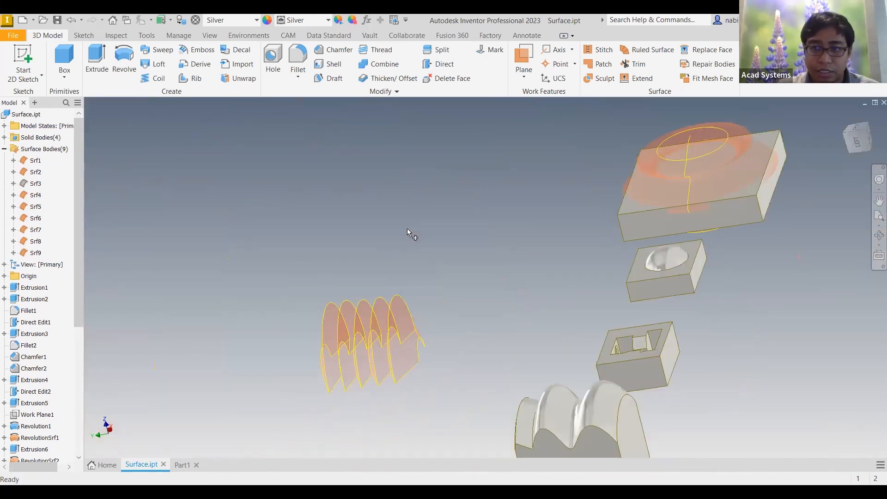
middle_click_drag(391, 414, 390, 313)
Replace the tall narrow block's flat top face with all the pleated surface's faces using Replace Face.
left_click(411, 356)
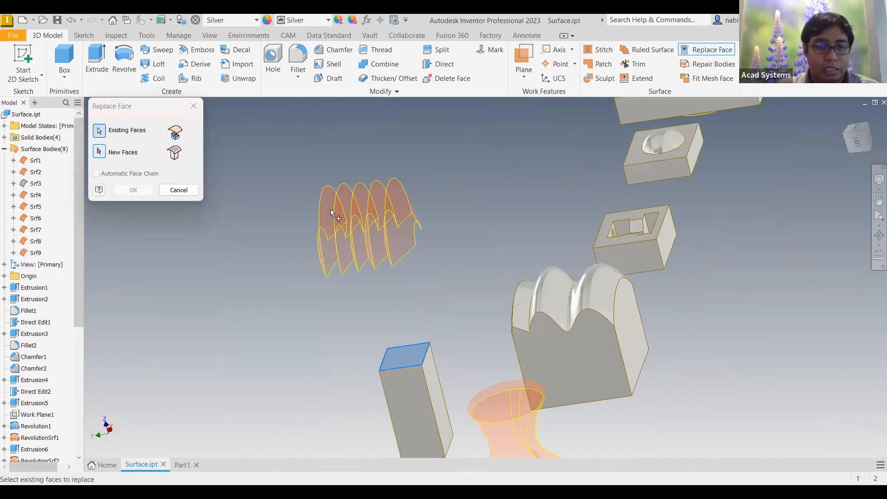
middle_click_drag(317, 216, 443, 283, "shift")
left_click(451, 289)
left_click(504, 326)
left_click(531, 318)
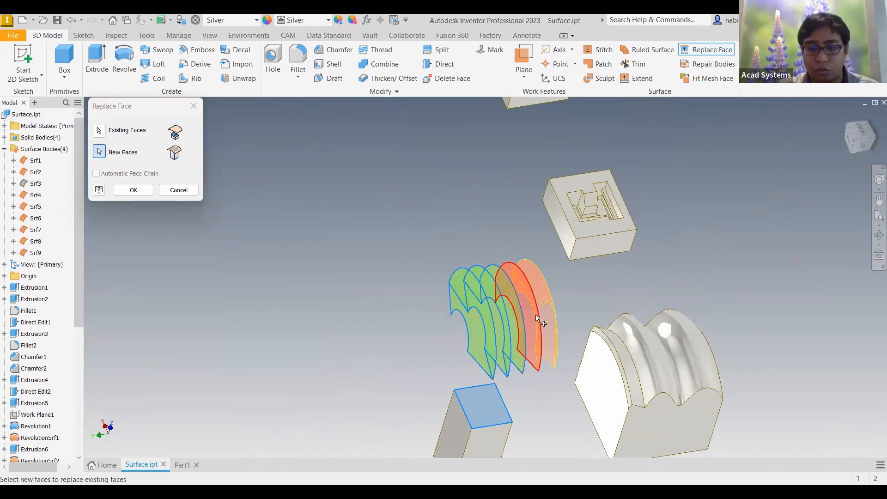
left_click(552, 322)
middle_click_drag(625, 316, 424, 349, "shift")
middle_click_drag(480, 342, 176, 192, "shift")
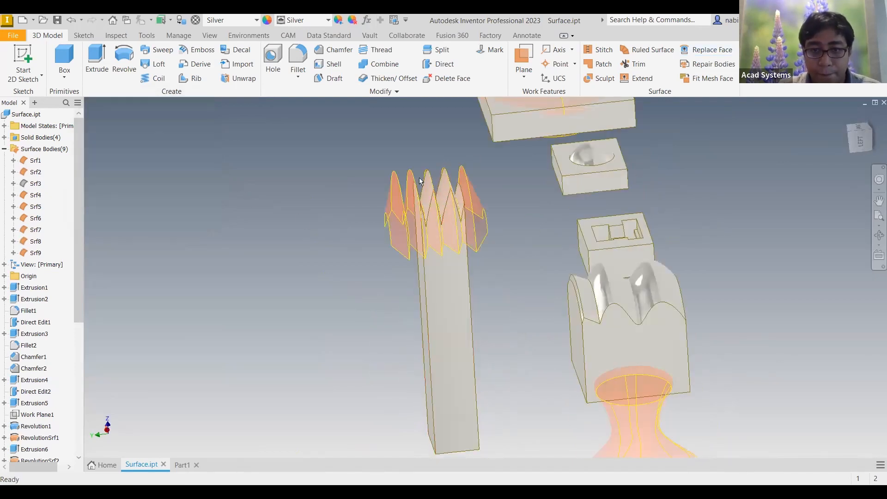
mouse_move(445, 175)
middle_mouse_down("shift")
mouse_move(645, 132)
mouse_move(604, 181)
mouse_move(564, 177)
mouse_move(651, 266)
mouse_move(584, 279)
mouse_move(669, 293)
mouse_move(380, 382)
mouse_move(394, 337)
mouse_move(354, 326)
mouse_move(416, 334)
mouse_move(560, 285)
mouse_move(493, 269)
mouse_move(497, 246)
mouse_move(571, 174)
middle_mouse_up("shift")
scroll(569, 121, "down", 2)
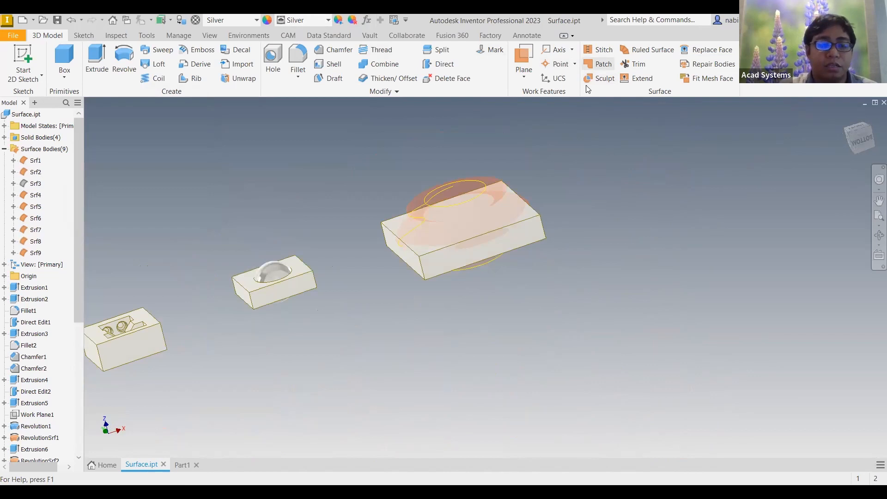
left_click(26, 54)
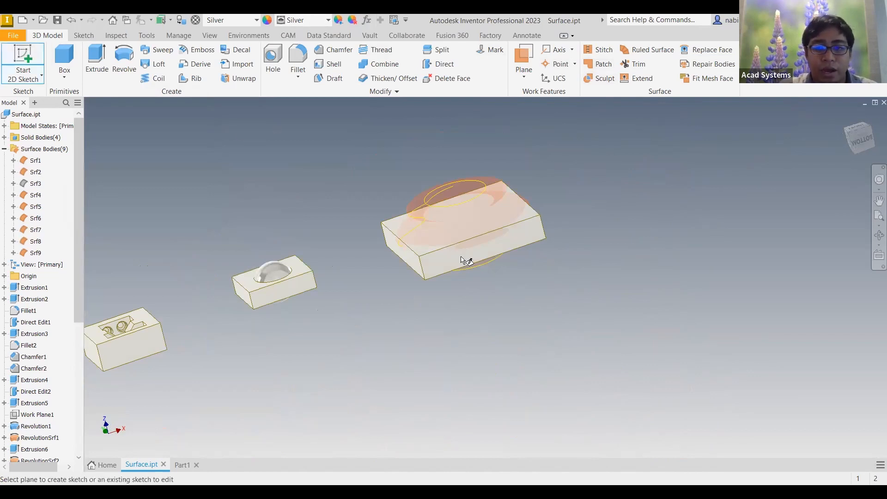
left_click(568, 257)
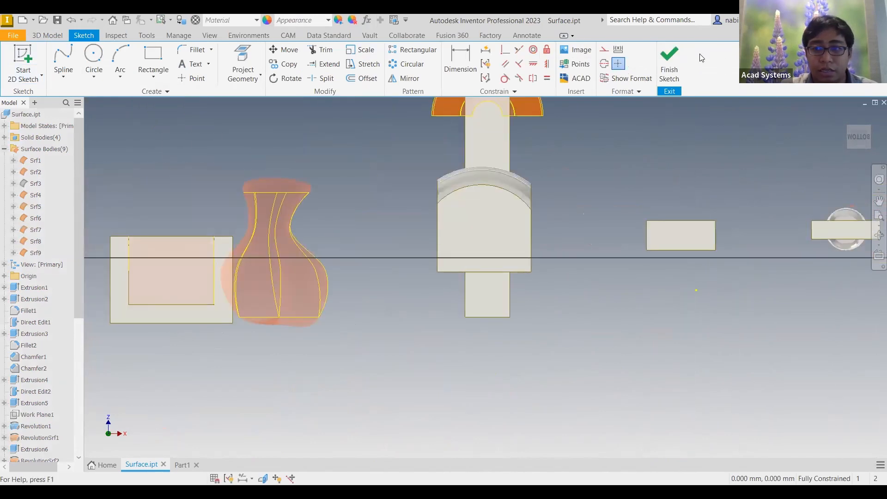
left_click(669, 63)
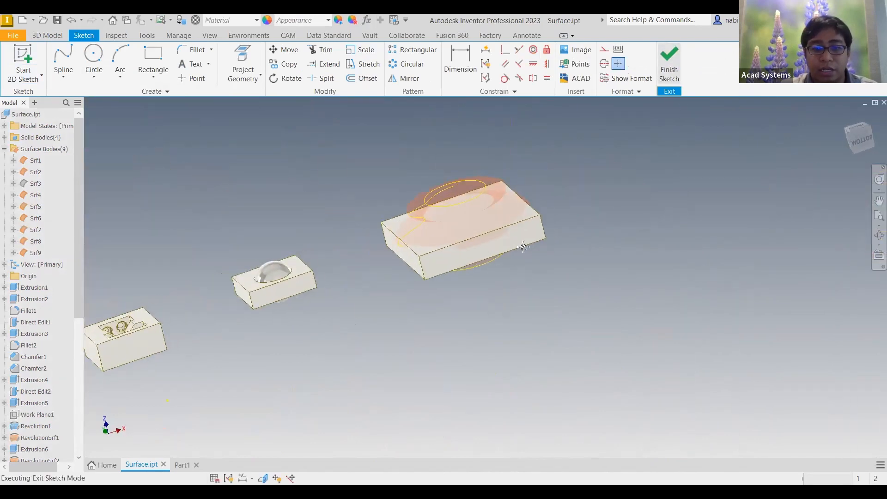
Examine the vase-shaped loft surface, including its neck opening, side faces and base.
scroll(585, 220, "up", 4)
middle_click_drag(421, 245, 550, 176)
scroll(454, 223, "down", 2)
middle_click_drag(454, 222, 577, 101, "shift")
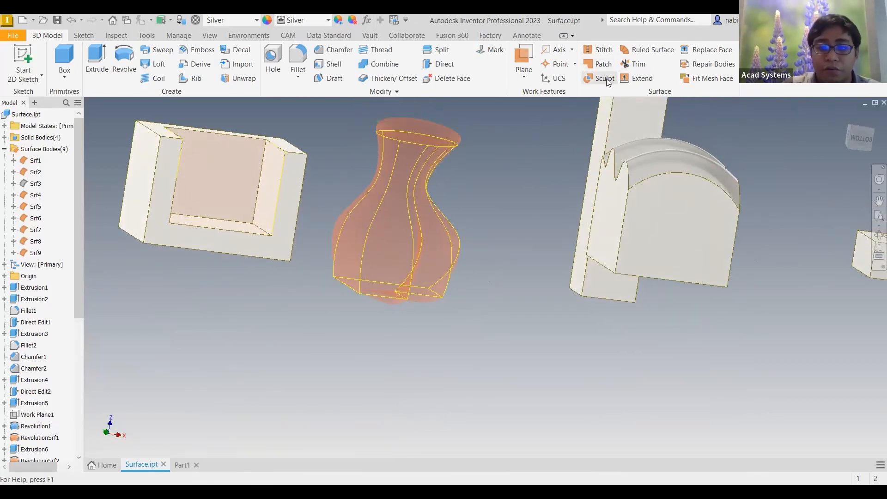
mouse_move(555, 124)
middle_mouse_down("shift")
mouse_move(431, 178)
mouse_move(446, 168)
mouse_move(484, 178)
mouse_move(372, 202)
mouse_move(582, 88)
middle_mouse_up("shift")
left_click(599, 79)
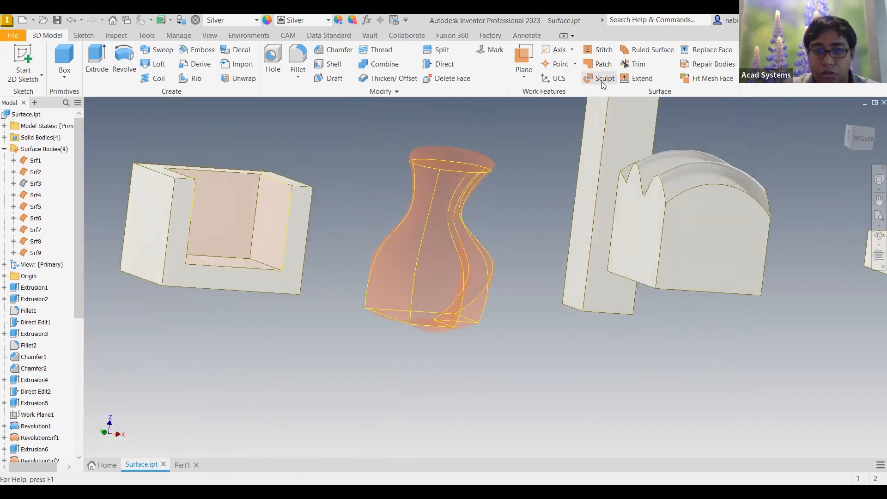
middle_click_drag(370, 119, 395, 122)
left_click(483, 219)
left_click(478, 159)
left_click(464, 334)
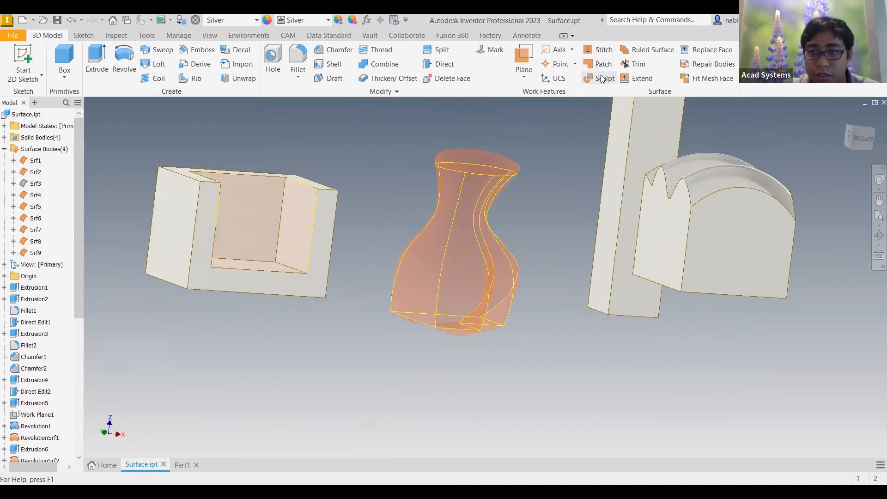
Try to stitch the four vase surfaces Srf5 to Srf8 into a solid, with Maintain as surface turned off.
left_click(491, 160)
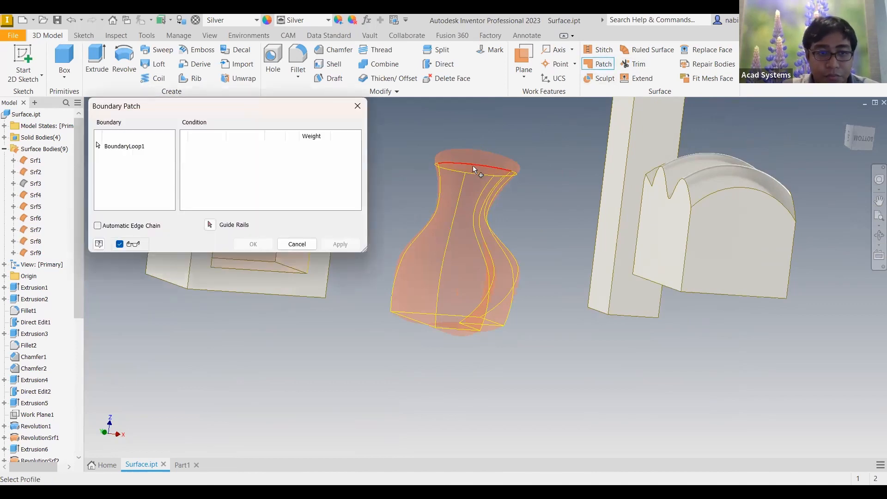
left_click(474, 181)
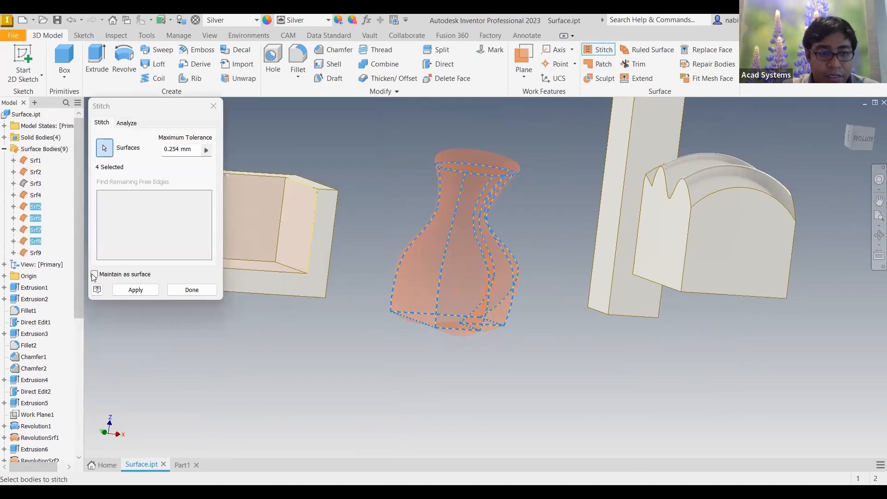
left_click(135, 290)
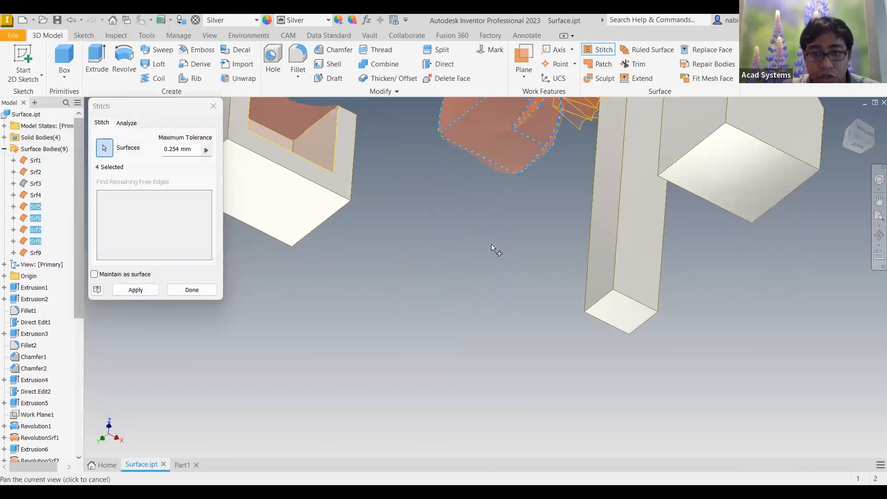
middle_click_drag(491, 244, 469, 271)
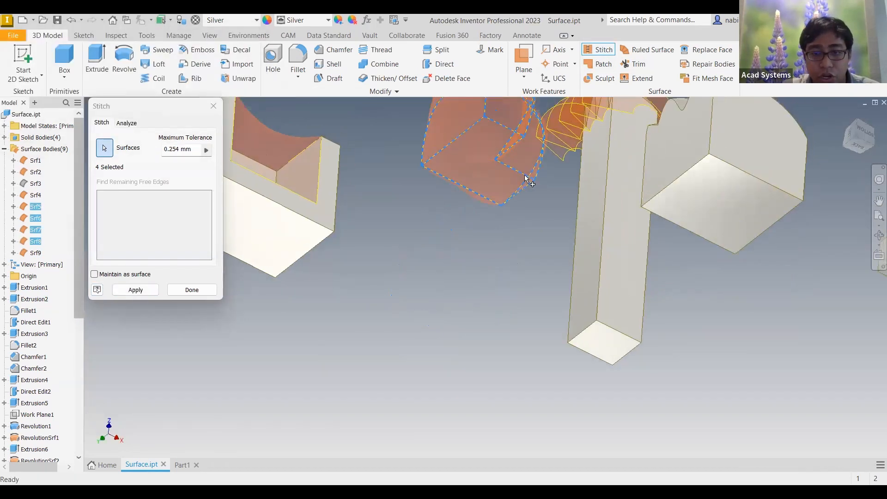
scroll(522, 180, "down", 3)
middle_click_drag(523, 188, 130, 254)
scroll(507, 230, "up", 5)
key("Escape")
Delete Boundary Patch2 and Boundary Patch3, the patches closing the vase's mouth and base.
scroll(570, 243, "down", 3)
scroll(600, 238, "up", 5)
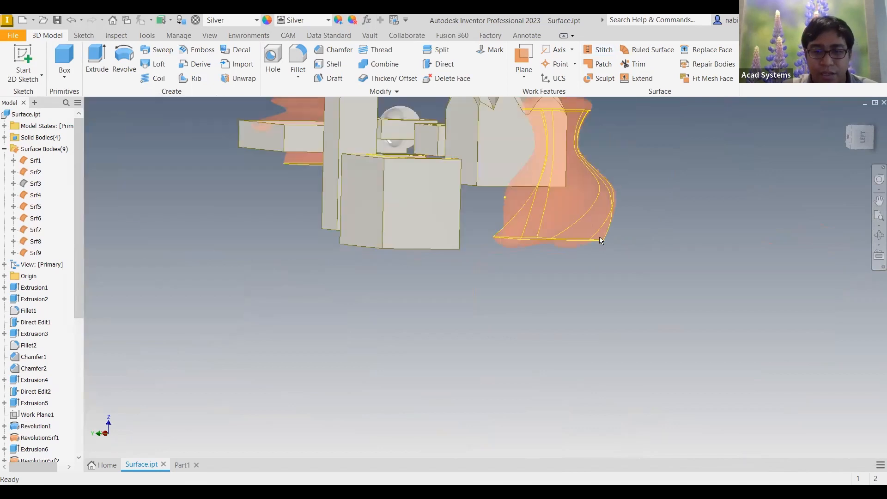
left_click(601, 213)
scroll(52, 240, "down", 7)
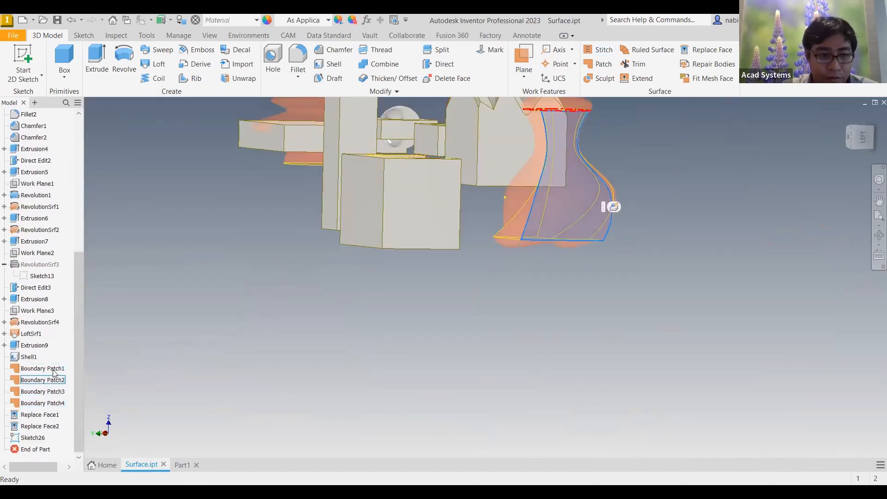
left_click(55, 393)
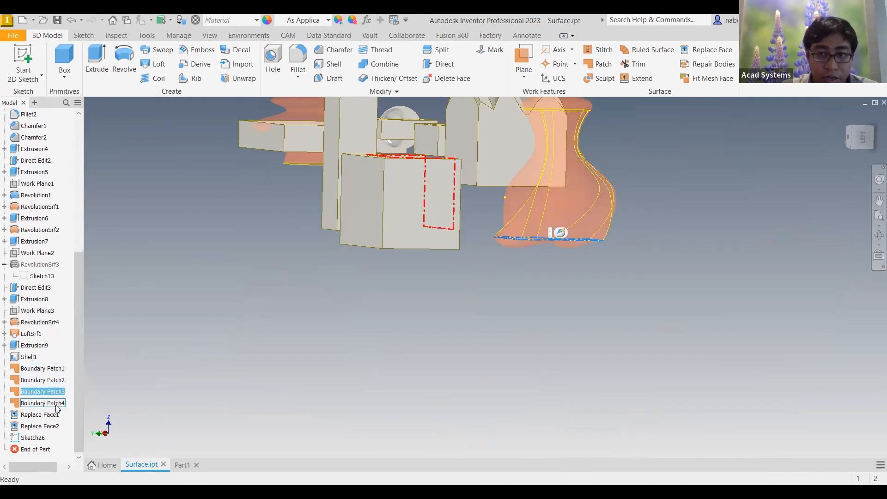
left_click(55, 381, "ctrl")
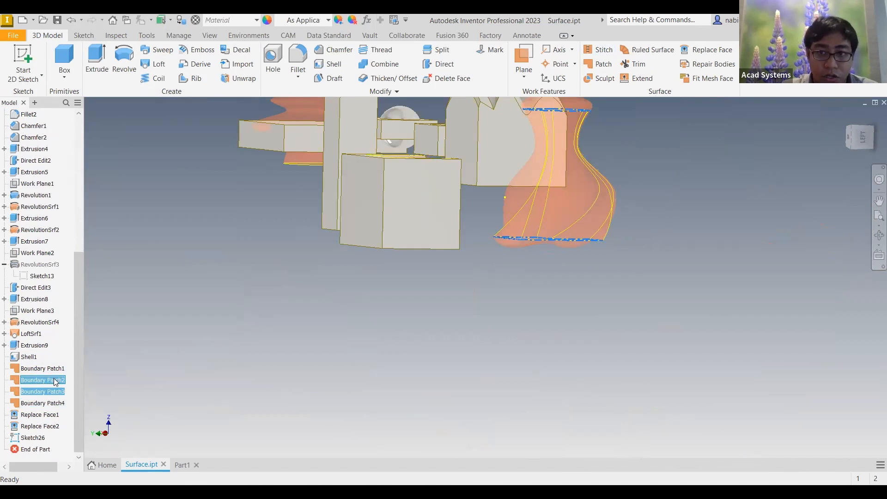
right_click(55, 380)
left_click(88, 349)
Create new boundary patches over the vase's circular mouth and L-shaped base, with Automatic Edge Chain on.
middle_click_drag(465, 250, 518, 217, "shift")
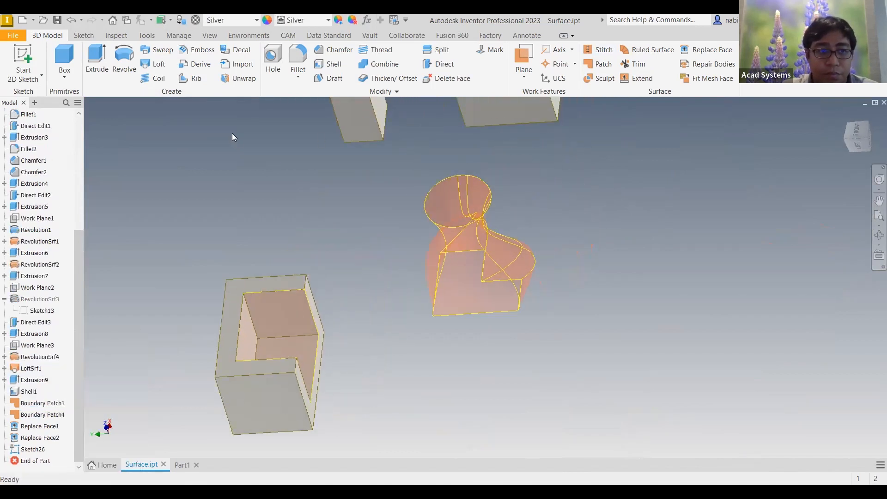
scroll(488, 194, "down", 3)
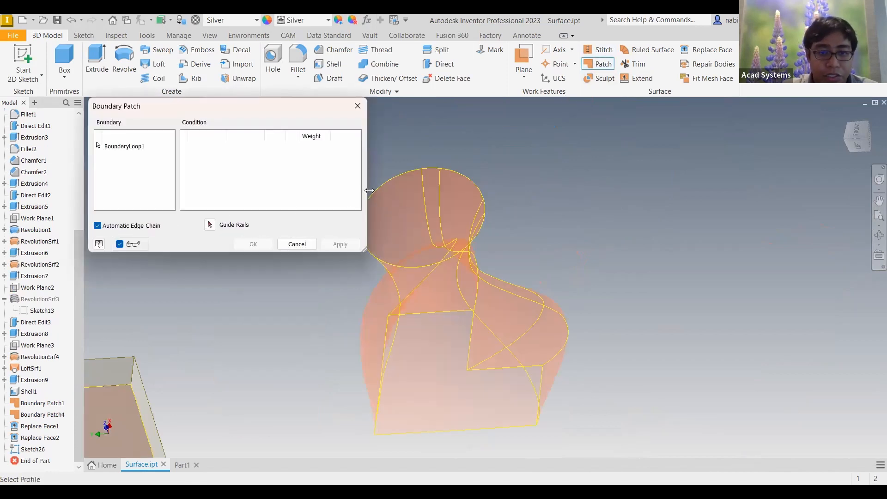
left_click(389, 264)
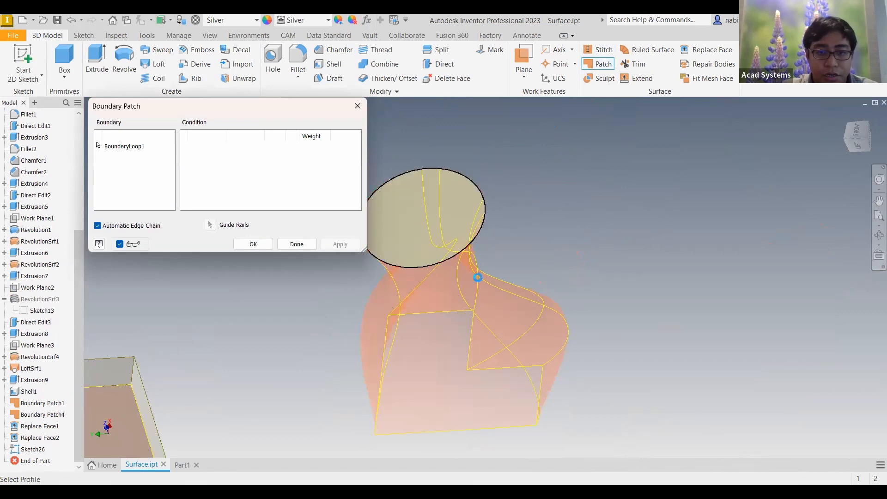
mouse_move(500, 214)
middle_mouse_down("shift")
mouse_move(501, 230)
mouse_move(534, 253)
mouse_move(509, 194)
mouse_move(492, 204)
mouse_move(499, 216)
middle_mouse_up("shift")
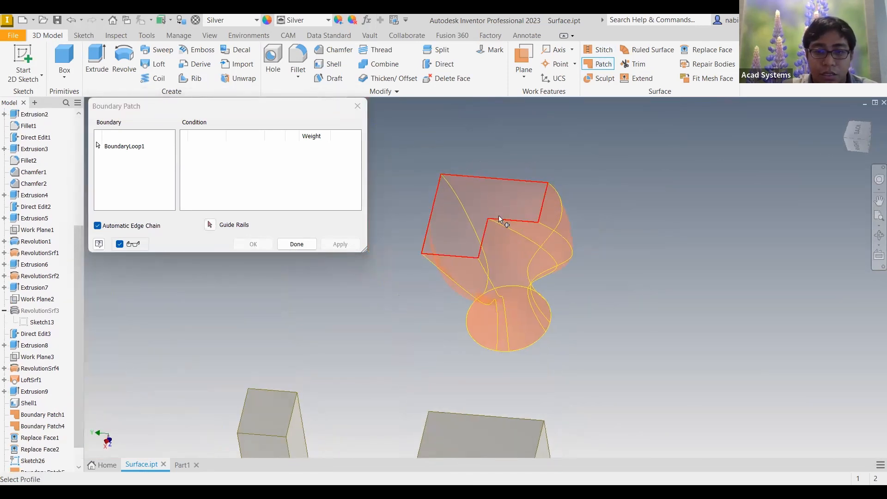
middle_click_drag(415, 219, 310, 242, "shift")
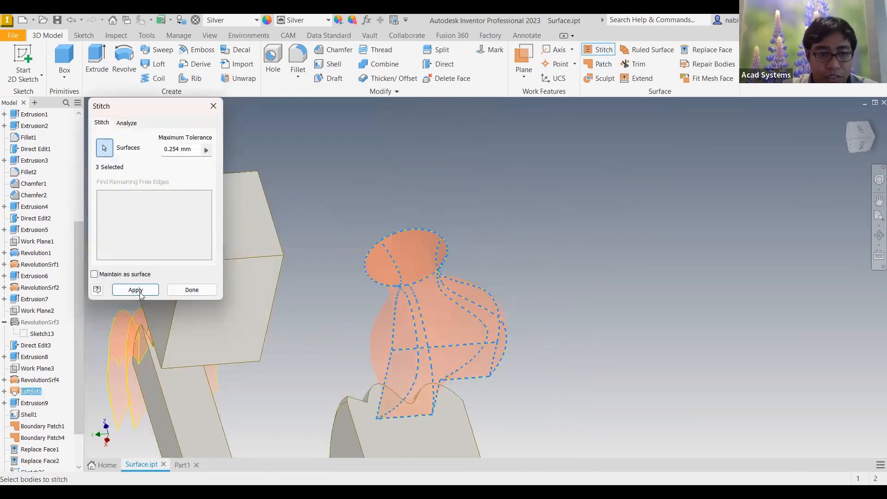
Try to stitch the vase loft and its mouth and base patches into a solid, with Maintain as surface turned off.
left_click(138, 290)
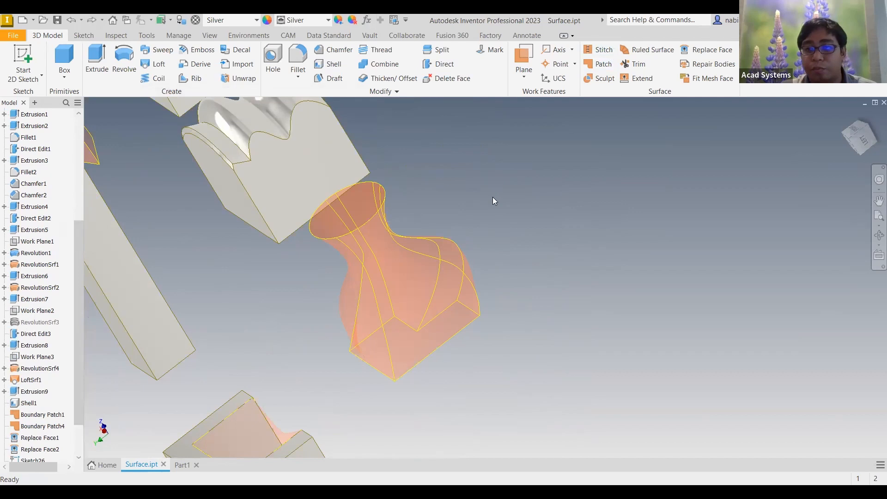
left_click(360, 205)
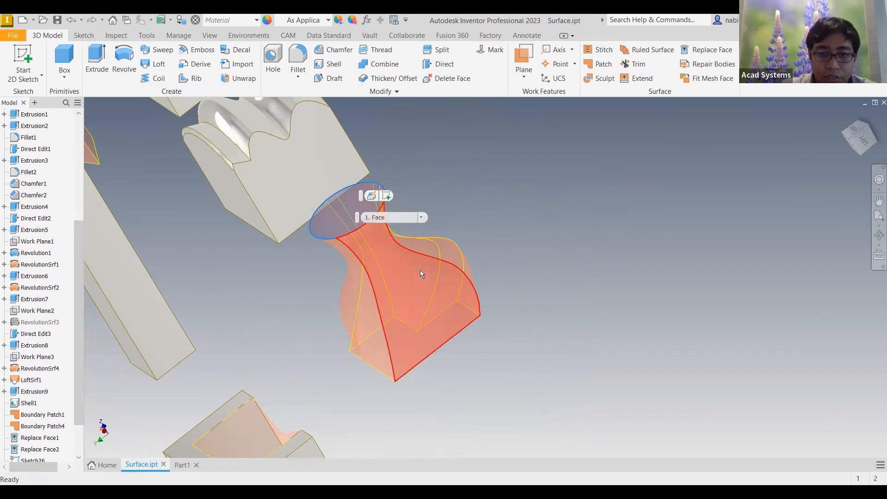
left_click(444, 189)
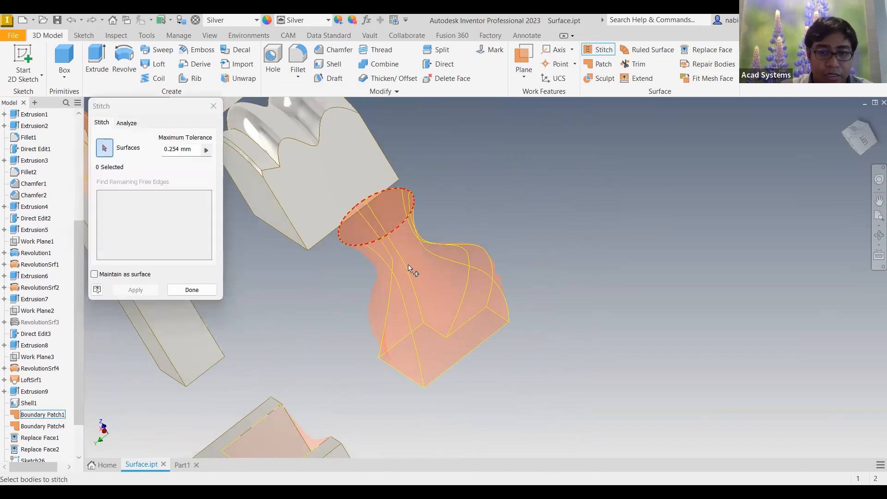
Stitch the vase loft with its mouth and base patches, with Maintain as surface on and a 0.254 mm maximum tolerance.
left_click(409, 267)
left_click(438, 344)
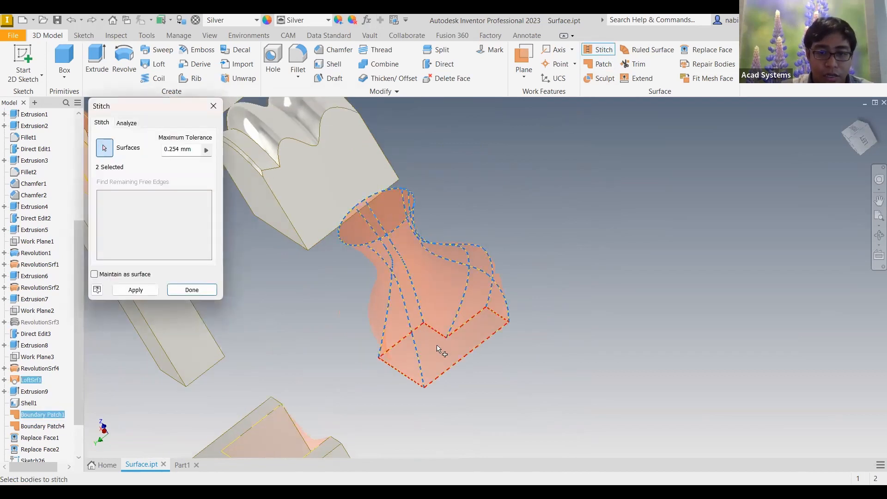
left_click(378, 299)
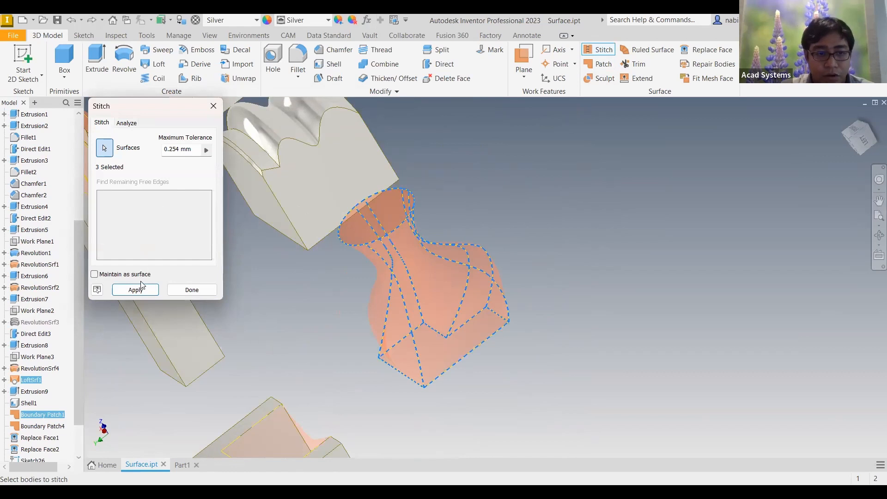
left_click(95, 274)
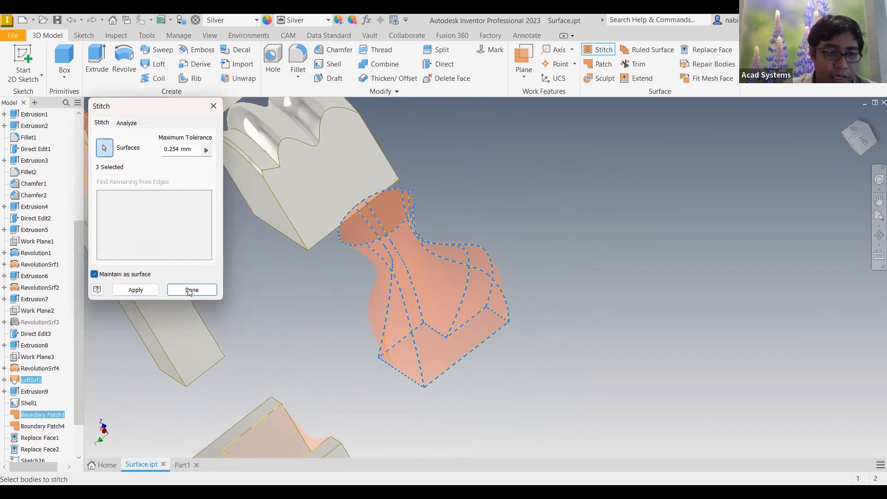
left_click(135, 290)
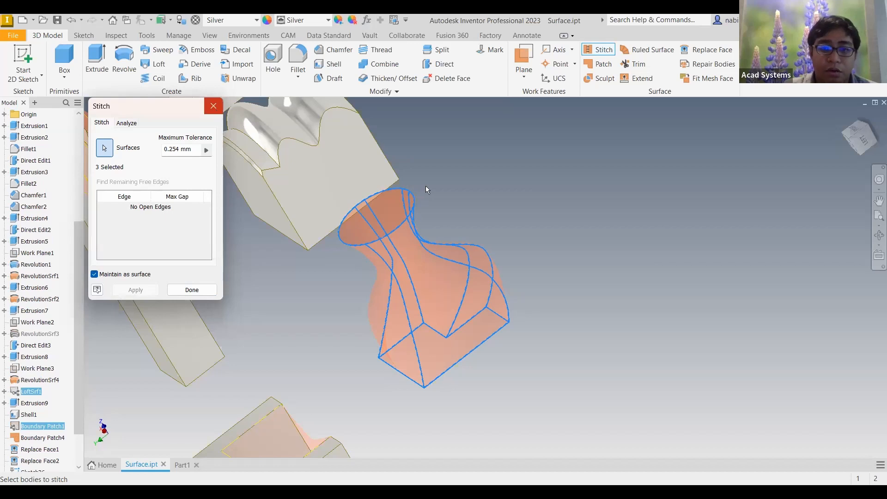
Check which faces belong to the stitched vase by selecting Srf12 among the surface bodies.
left_click(381, 225)
scroll(41, 199, "up", 5)
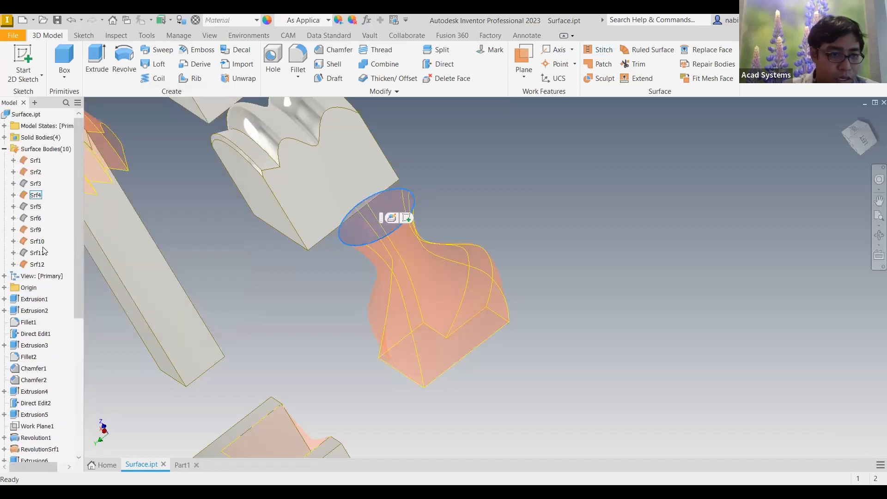
left_click(40, 266)
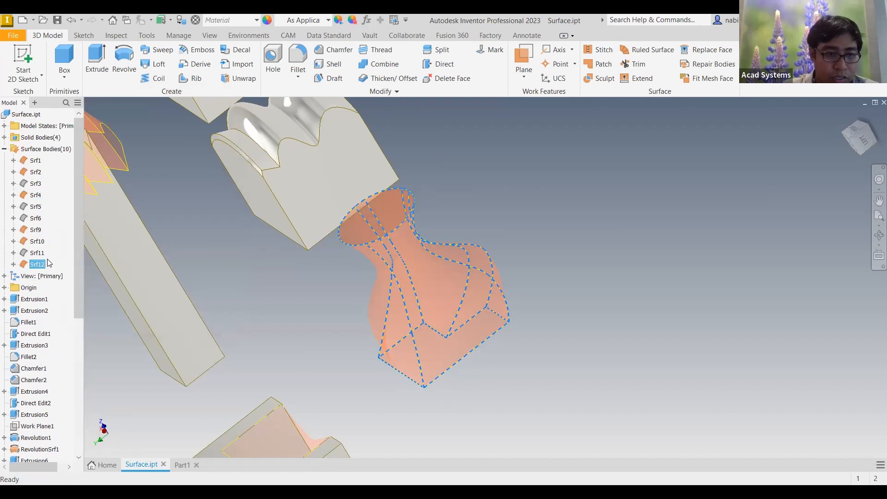
left_click(586, 213)
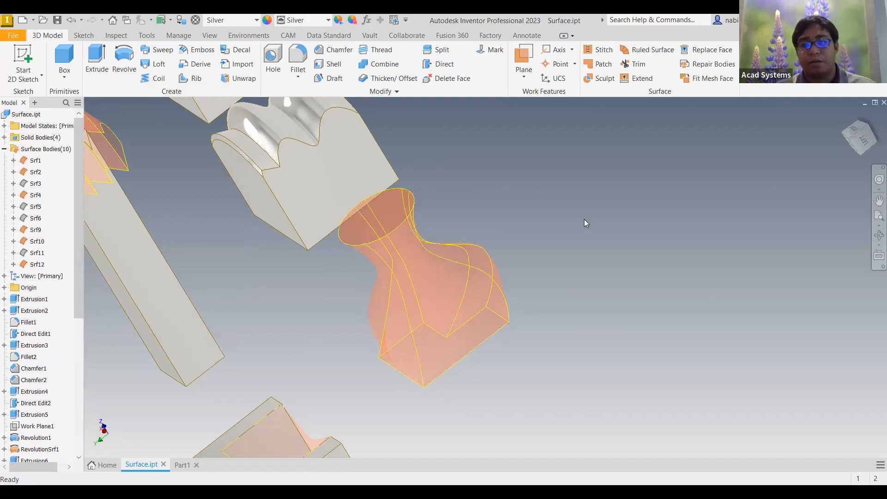
Start a 2D sketch on the XZ origin plane, which runs past the vase and the blocks.
scroll(585, 219, "down", 3)
mouse_move(561, 223)
middle_mouse_down("shift")
mouse_move(485, 198)
mouse_move(599, 100)
mouse_move(604, 83)
middle_mouse_up("shift")
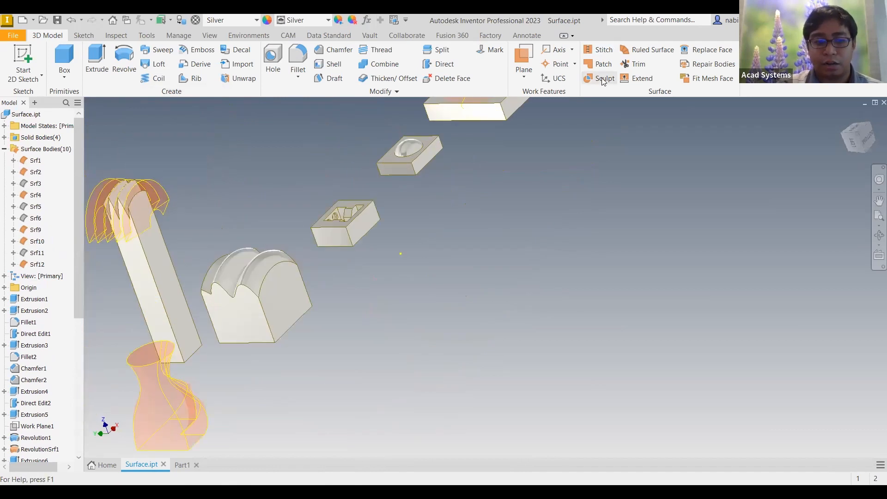
middle_click_drag(498, 124, 638, 151, "shift")
middle_click_drag(122, 338, 281, 306)
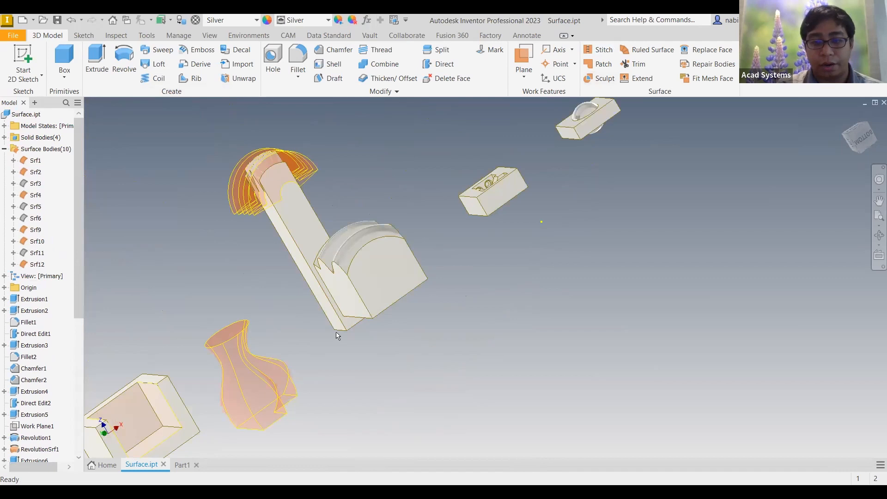
middle_click_drag(325, 330, 190, 328, "shift")
mouse_move(300, 317)
middle_mouse_down("shift")
mouse_move(367, 317)
mouse_move(100, 119)
mouse_move(435, 215)
middle_mouse_up("shift")
key("s")
left_click(467, 223)
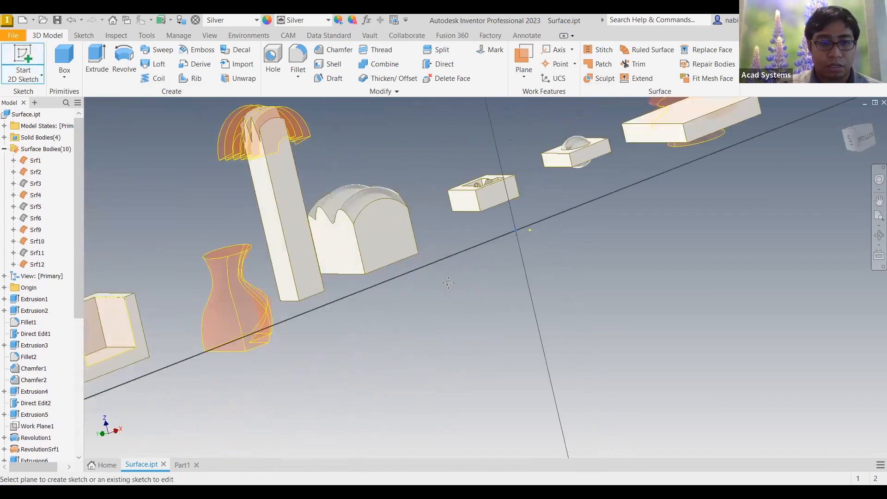
Draw an open spline that crosses the vase's neck, loops around beside it and returns across its lower body, and finish the sketch.
left_click(64, 61)
left_click(252, 224)
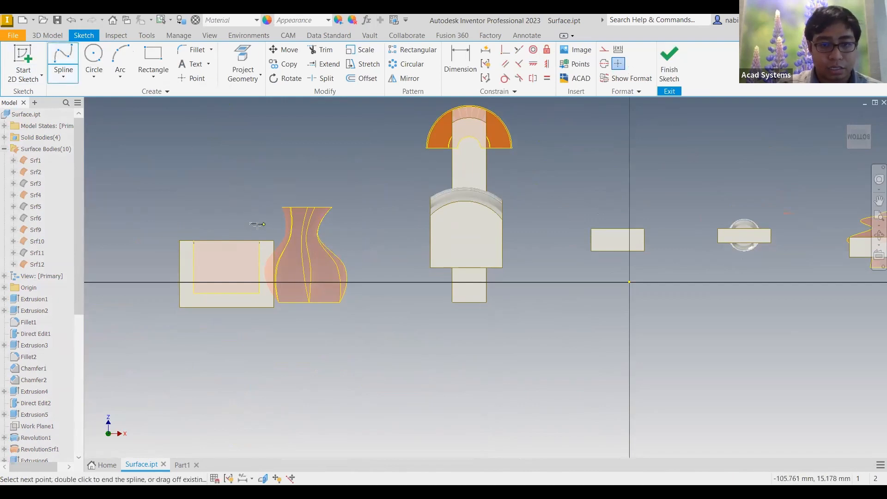
left_click(279, 233)
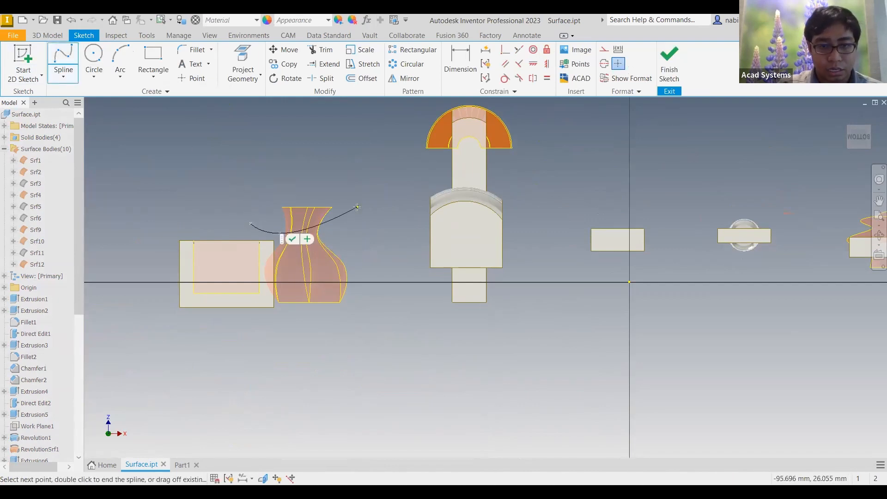
left_click(317, 282)
left_click(292, 286)
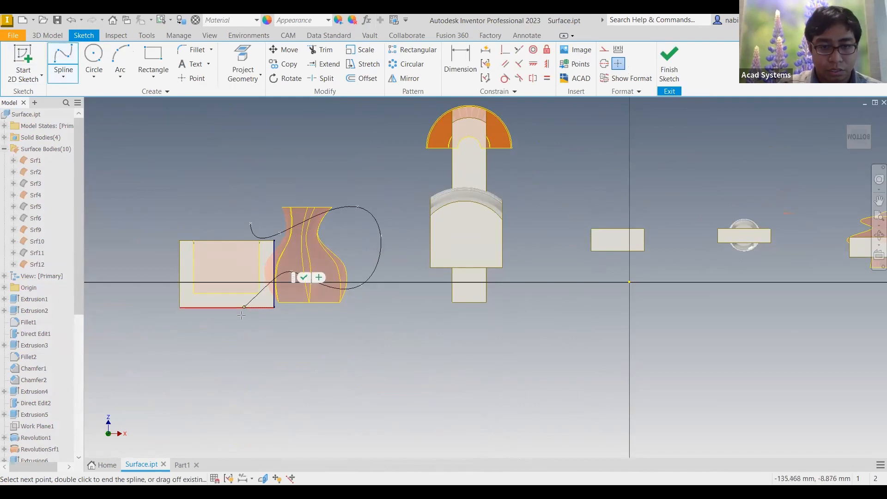
mouse_move(404, 327)
middle_mouse_down("shift")
mouse_move(440, 355)
mouse_move(324, 202)
mouse_move(140, 62)
mouse_move(284, 63)
mouse_move(289, 74)
middle_mouse_up("shift")
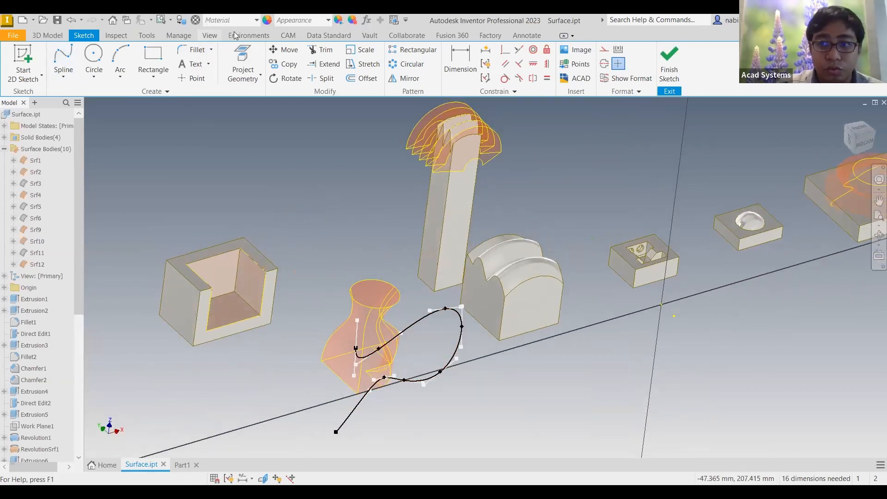
key("s")
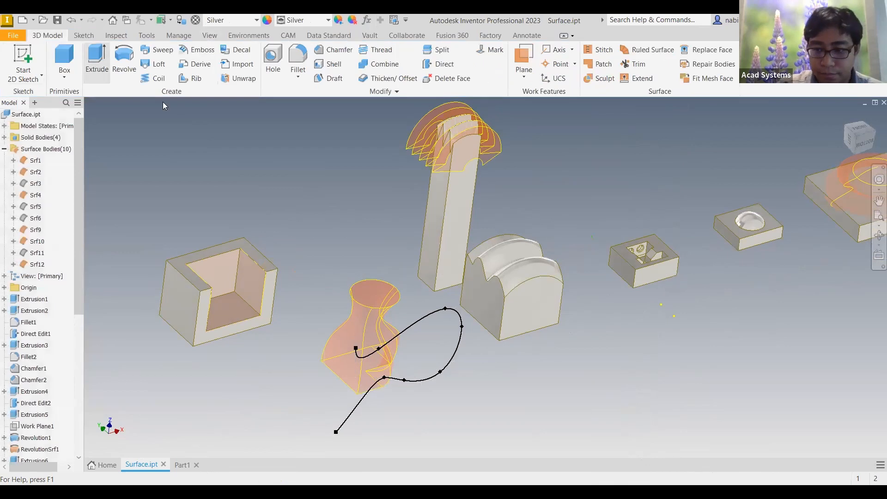
Extrude the open spline as a curved surface that passes through the vase.
key("e")
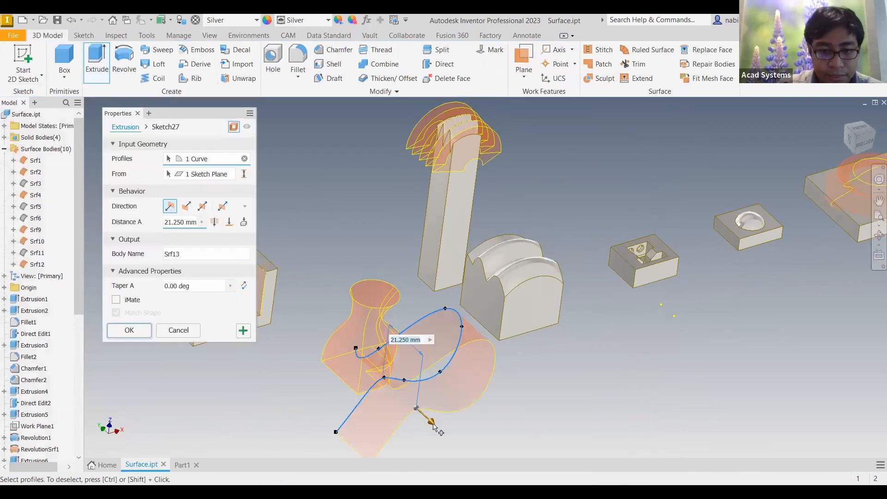
left_click_drag(346, 352, 328, 334)
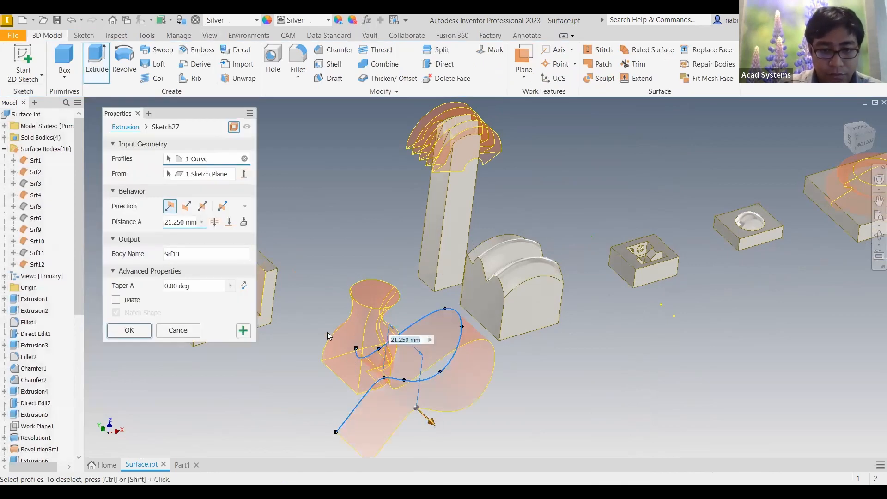
mouse_move(328, 334)
middle_mouse_down("shift")
mouse_move(474, 344)
mouse_move(479, 353)
mouse_move(468, 333)
mouse_move(478, 317)
mouse_move(392, 309)
mouse_move(357, 241)
mouse_move(500, 192)
mouse_move(532, 162)
middle_mouse_up("shift")
key("Return")
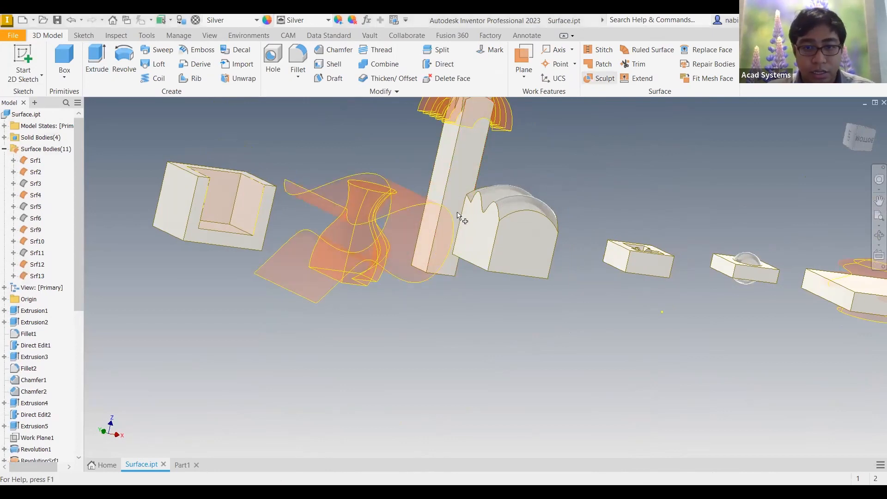
Sculpt a new solid from the stitched vase surface Srf12 and the curved surface Srf13.
middle_click_drag(372, 200, 445, 202)
left_click(444, 202)
left_click(440, 224)
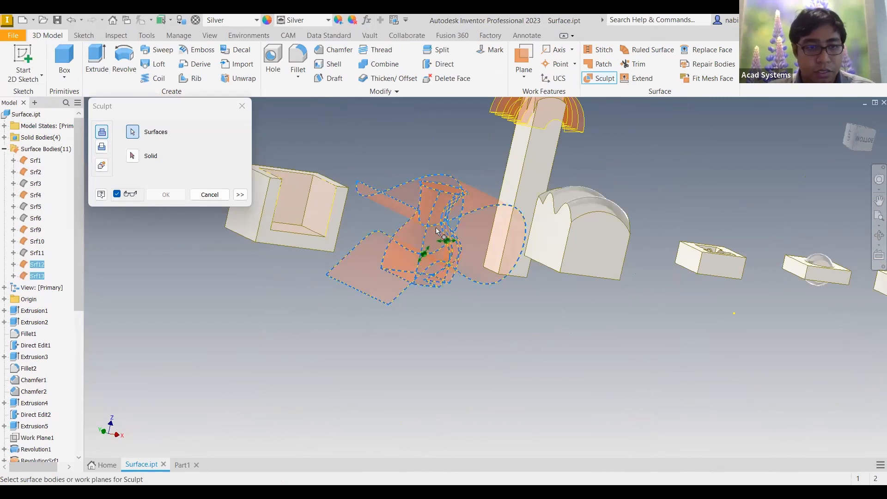
left_click(101, 165)
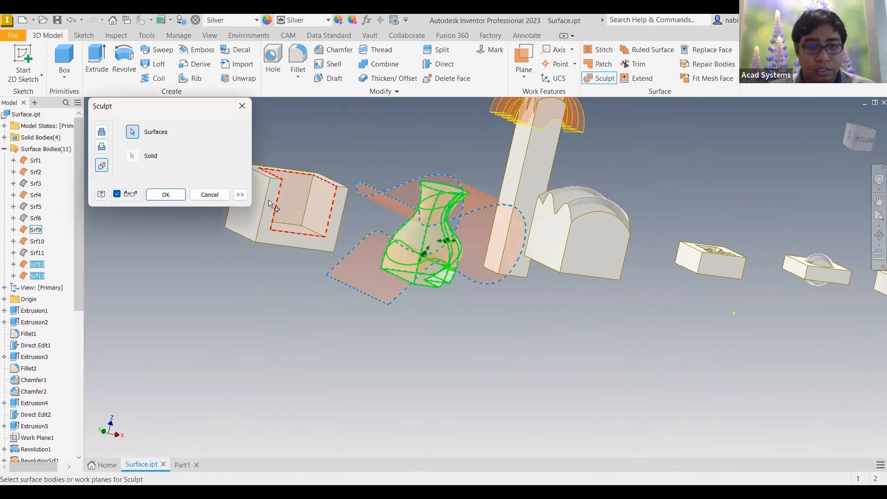
left_click(166, 194)
Sculpt the large rectangular block with revolved surface Srf1 in Add mode, adding the surface's volume to the solid.
mouse_move(390, 232)
middle_mouse_down("shift")
mouse_move(403, 228)
mouse_move(391, 245)
mouse_move(346, 227)
mouse_move(439, 258)
mouse_move(531, 275)
mouse_move(598, 273)
mouse_move(579, 285)
middle_mouse_up("shift")
scroll(645, 301, "up", 5)
scroll(651, 289, "down", 5)
mouse_move(652, 289)
middle_mouse_down("shift")
mouse_move(550, 291)
mouse_move(543, 317)
mouse_move(645, 333)
mouse_move(610, 158)
middle_mouse_up("shift")
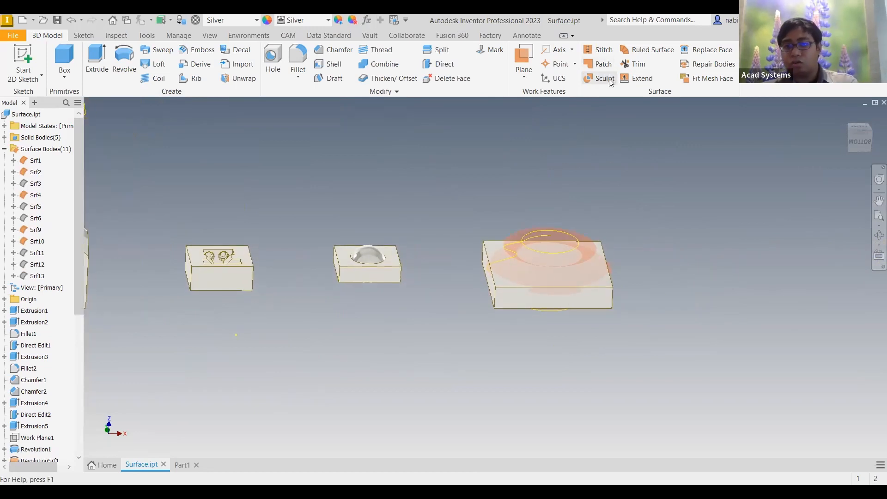
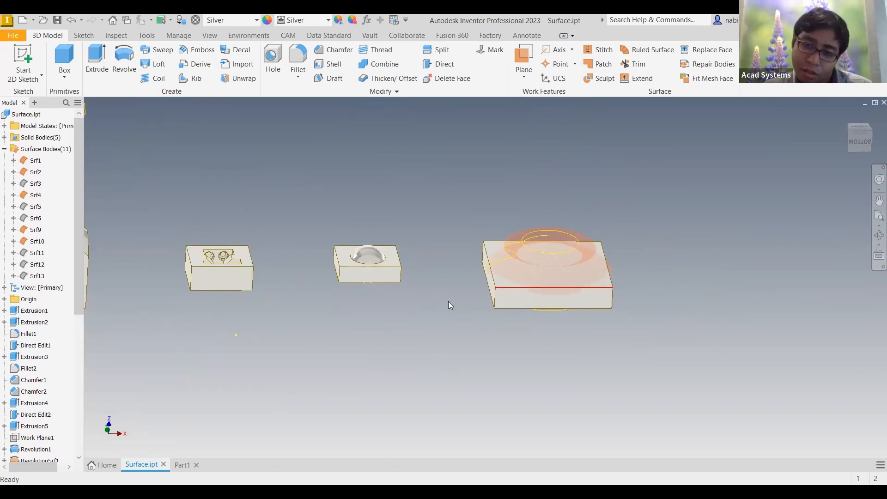
scroll(531, 282, "down", 3)
scroll(543, 281, "up", 3)
scroll(623, 213, "up", 3)
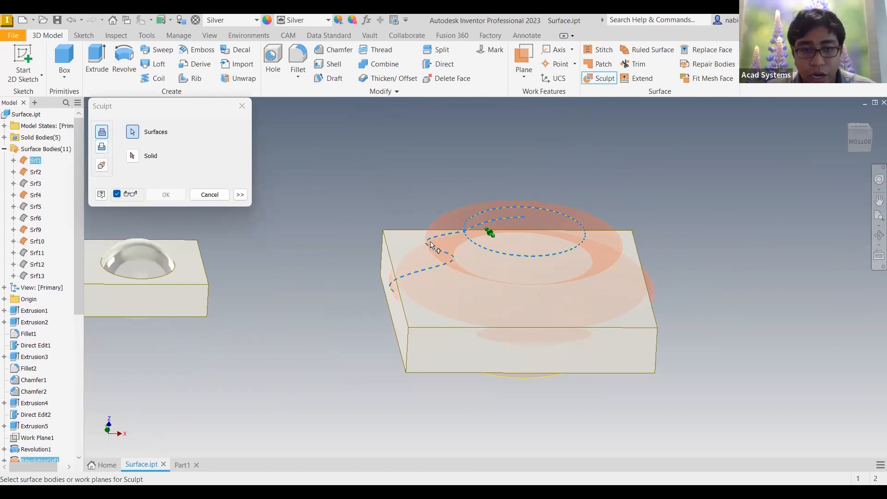
left_click(133, 155)
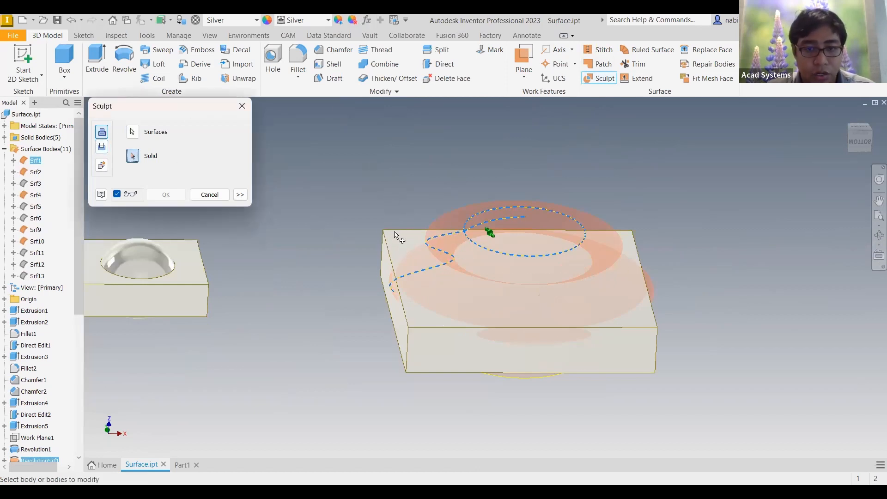
left_click(376, 219)
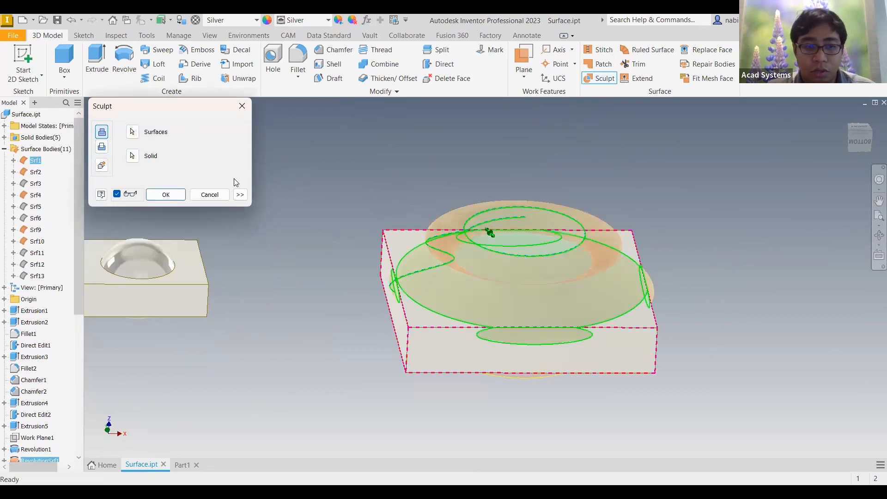
left_click(172, 199)
Set up a Sculpt in Remove mode on the large block, using revolved surface Srf2 at its underside.
mouse_move(485, 232)
middle_mouse_down("shift")
mouse_move(497, 223)
mouse_move(432, 294)
mouse_move(531, 272)
middle_mouse_up("shift")
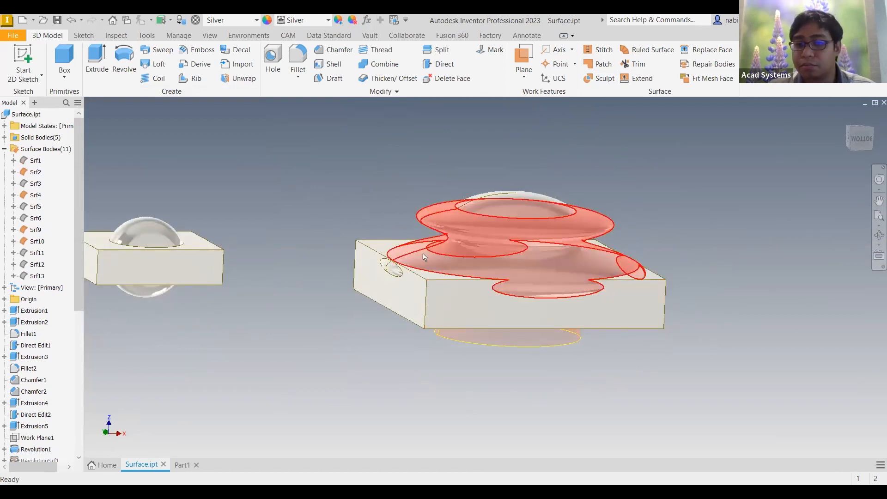
mouse_move(568, 301)
middle_mouse_down("shift")
mouse_move(561, 265)
mouse_move(519, 229)
mouse_move(486, 334)
mouse_move(437, 241)
middle_mouse_up("shift")
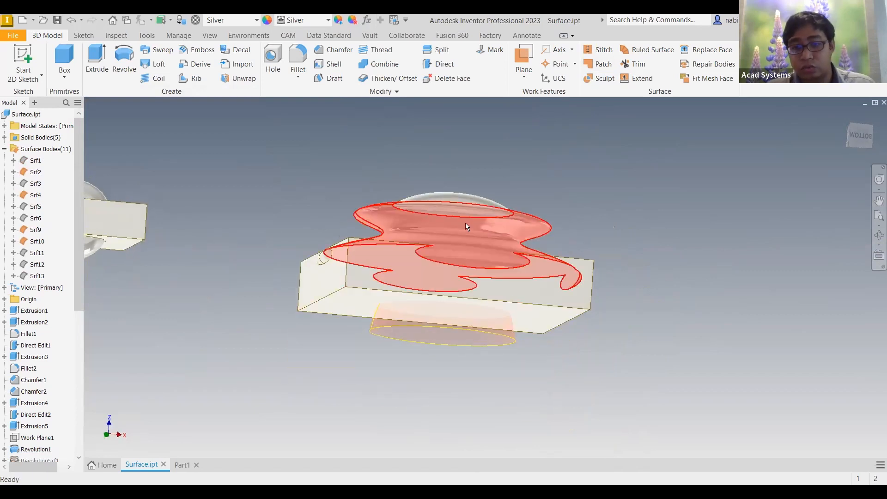
left_click(602, 81)
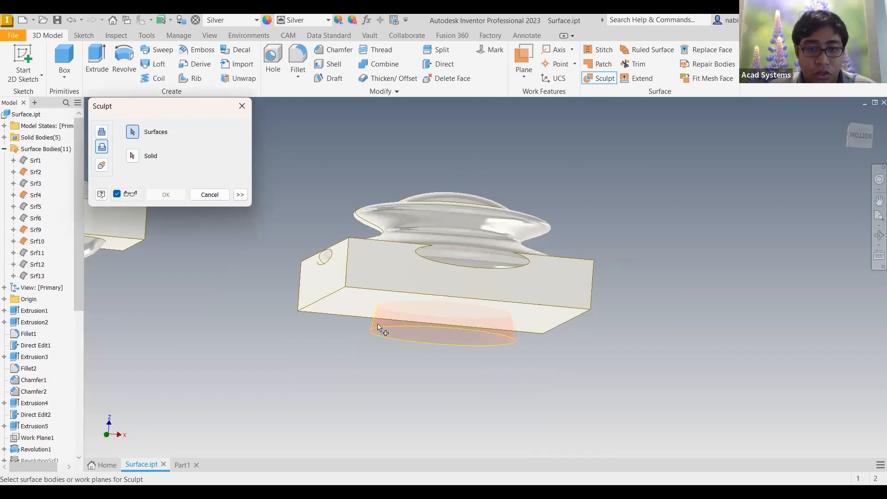
left_click(405, 392)
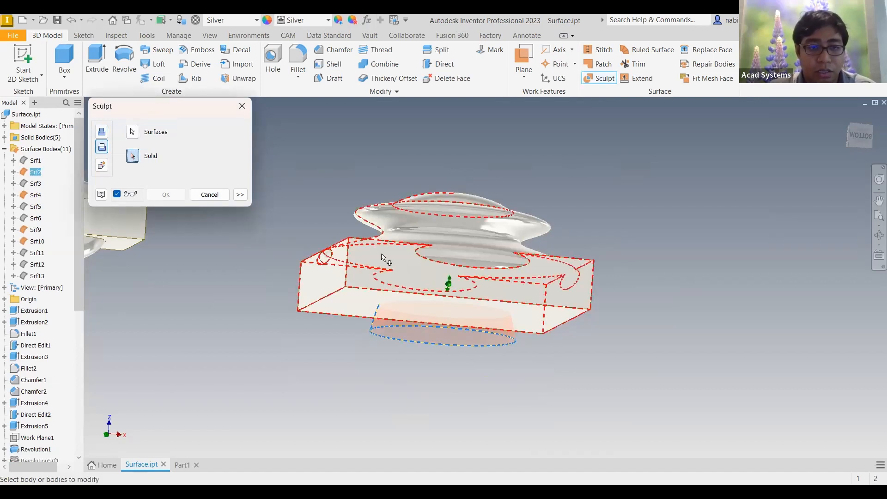
left_click(399, 267)
scroll(458, 300, "up", 3)
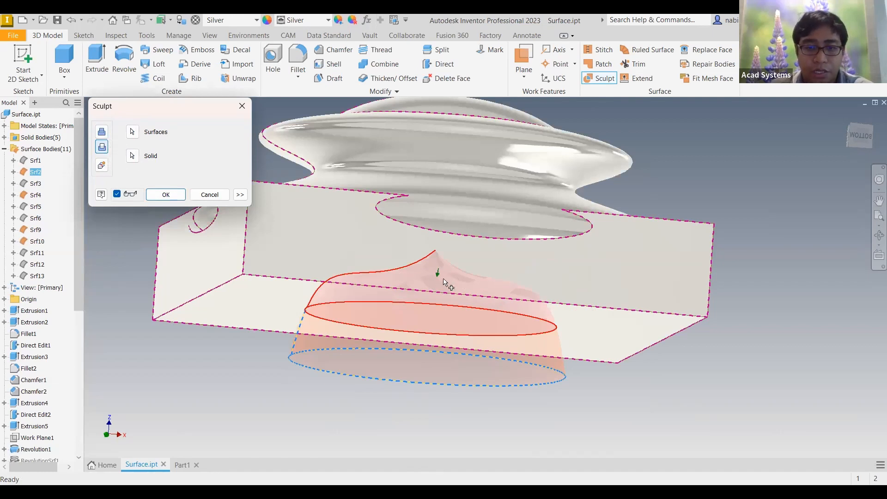
Try the Remove sculpt on the large block with RevolutionSrf2's side selection reversed, and undo it.
left_click(240, 195)
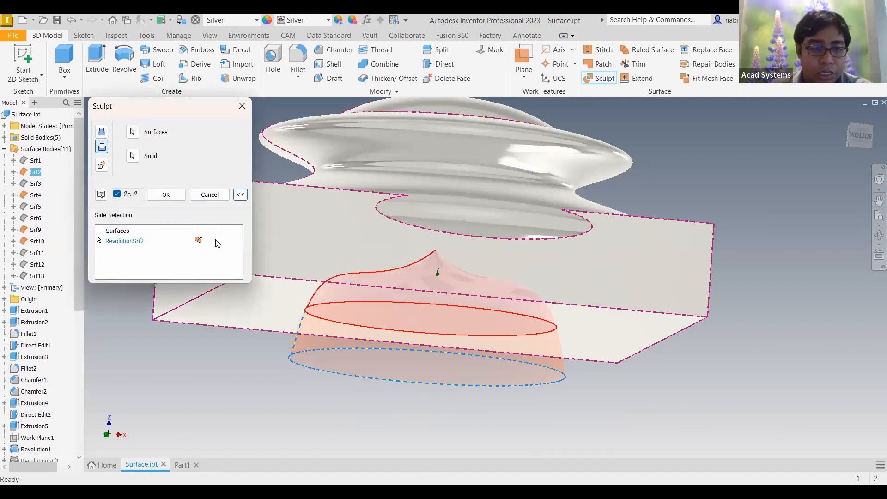
left_click(204, 244)
left_click(216, 242)
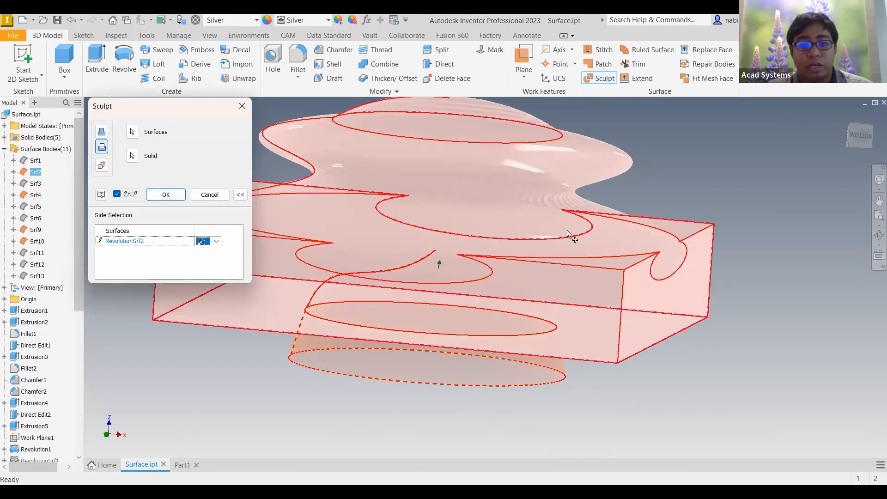
scroll(570, 235, "down", 3)
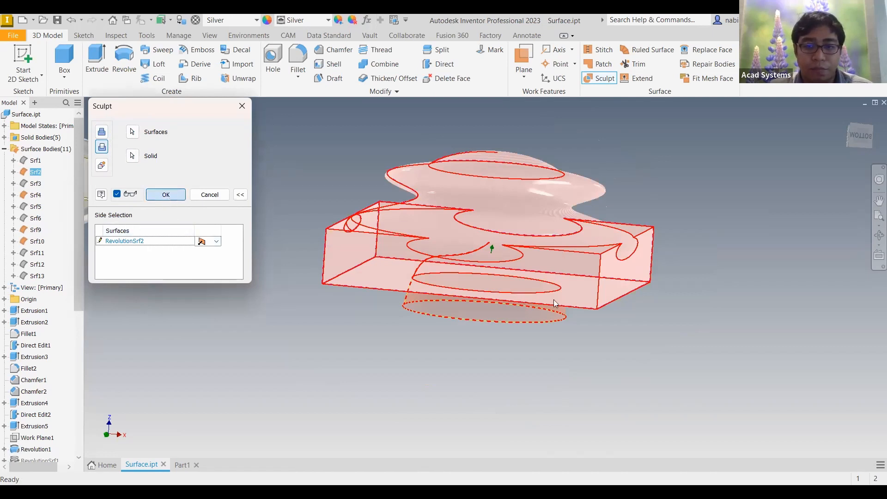
key("Return")
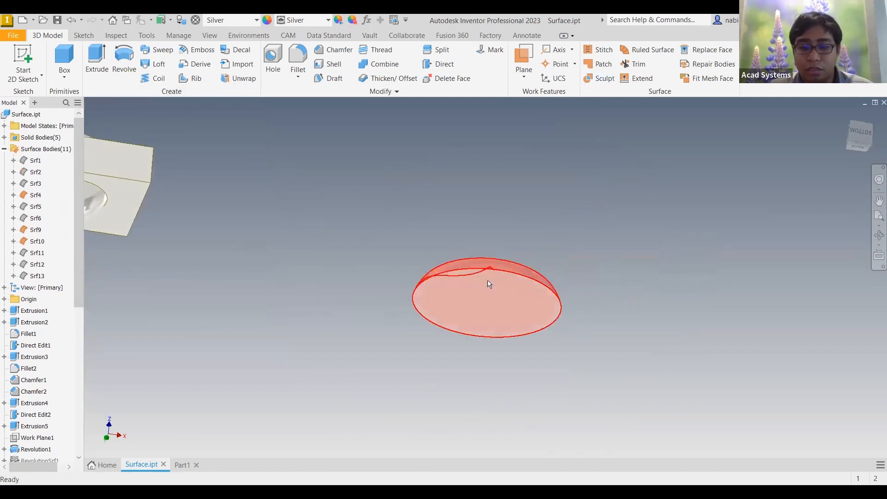
key("ctrl+z")
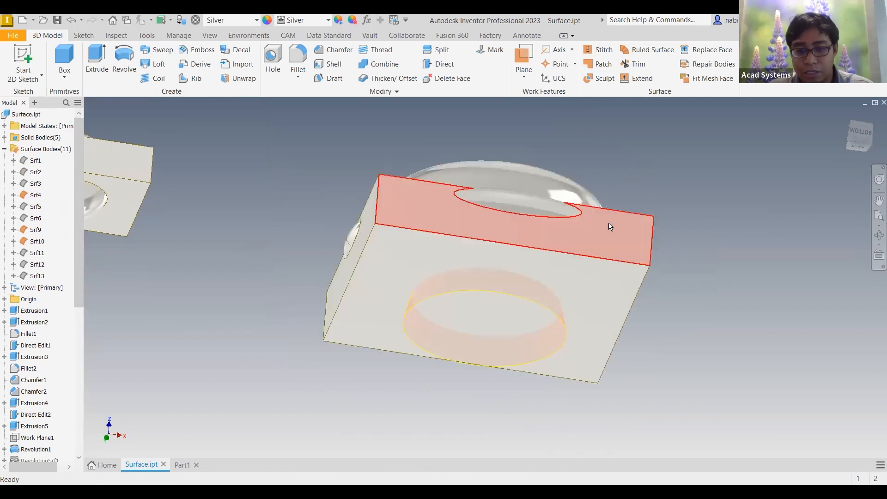
Sculpt the large block in Remove mode with Srf2, removing the volume inside the surface to form a recess in the underside.
left_click(607, 79)
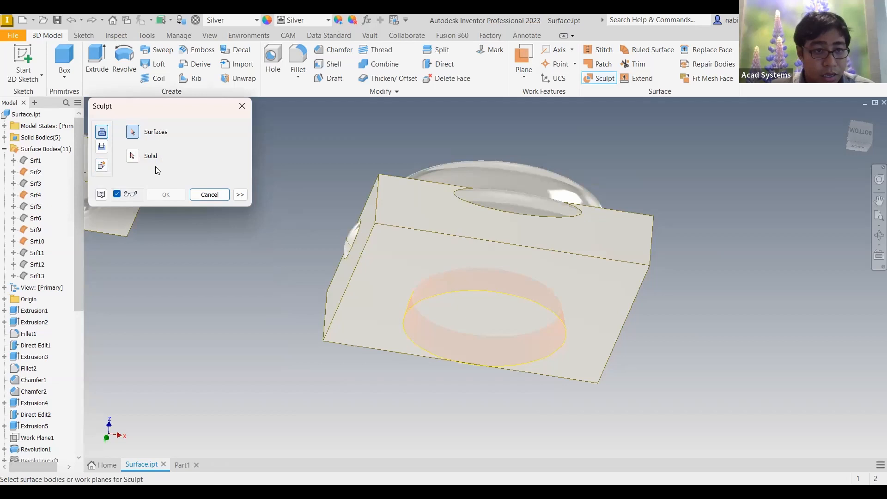
left_click(102, 147)
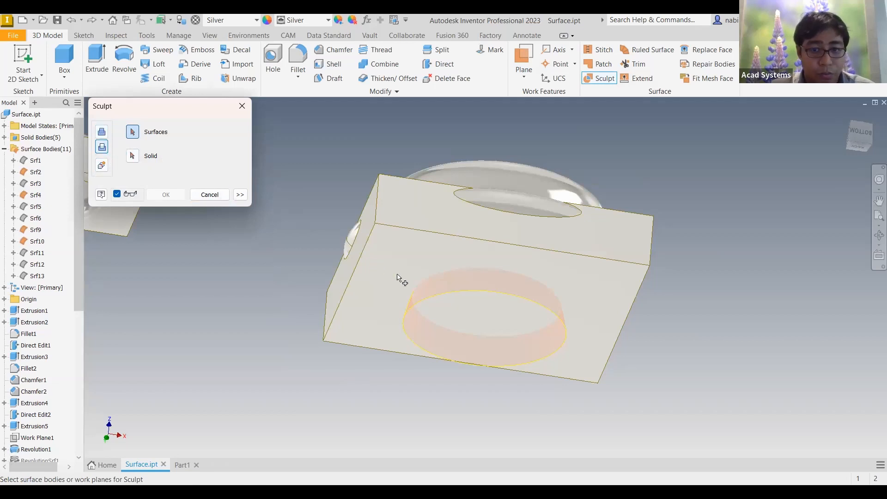
left_click(426, 293)
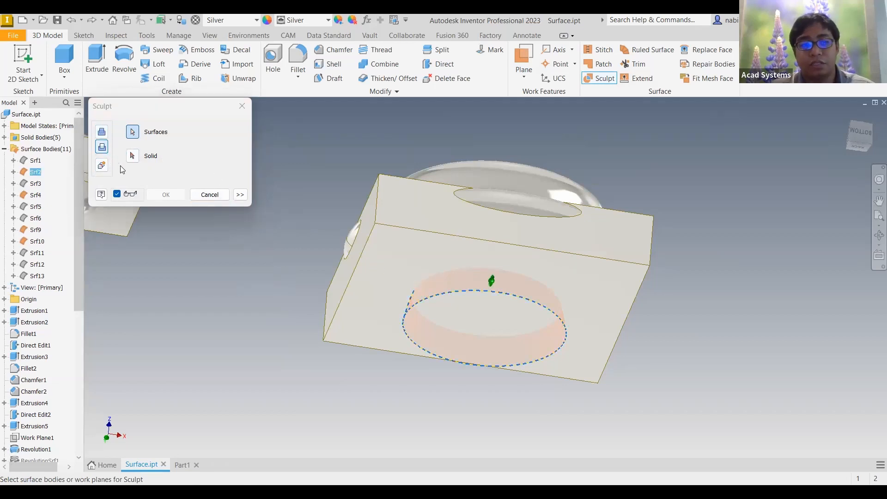
left_click(442, 259)
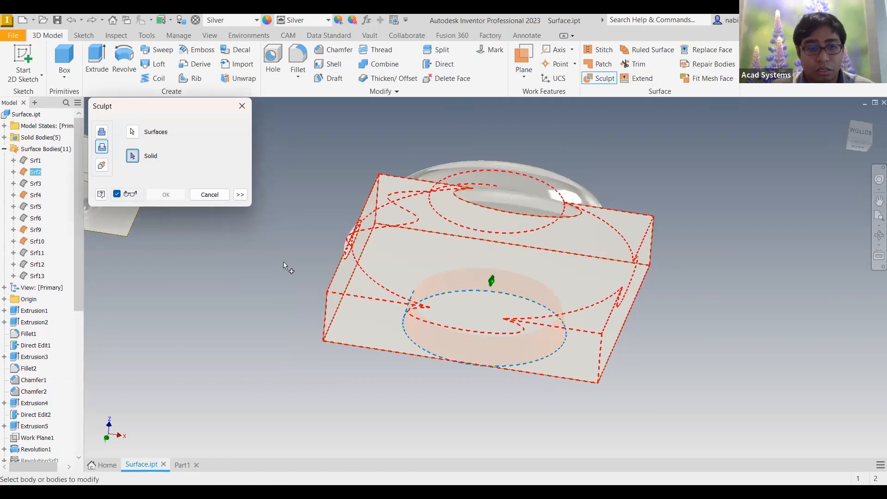
left_click(240, 194)
left_click(199, 241)
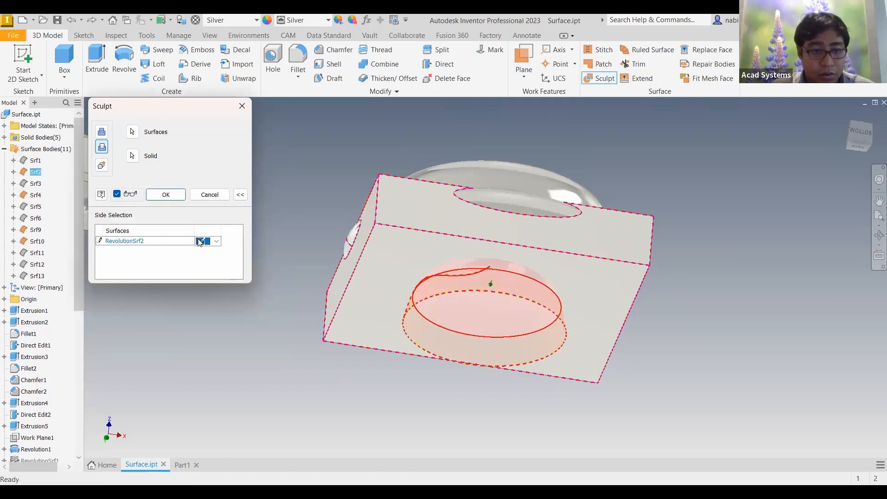
left_click(215, 242)
left_click(209, 258)
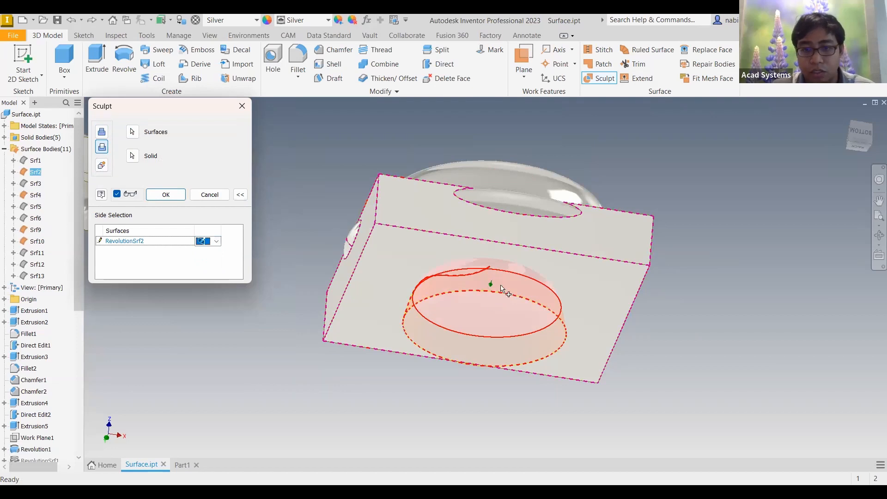
left_click(172, 194)
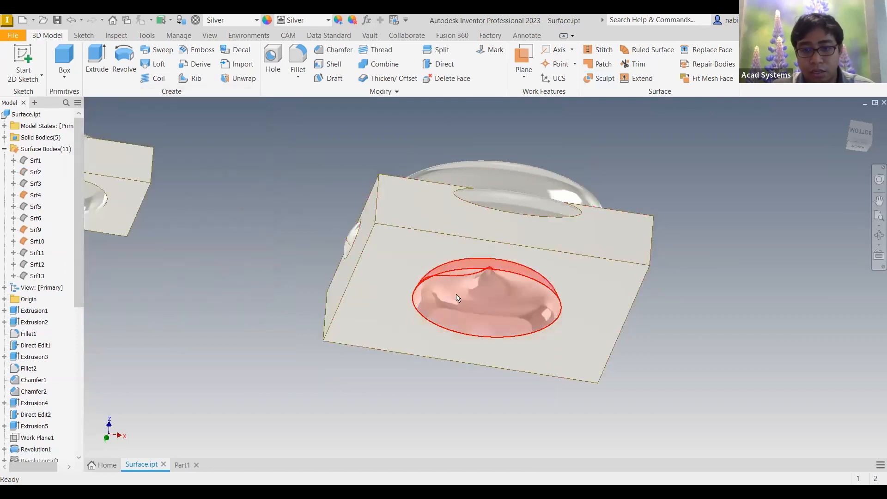
middle_click_drag(503, 261, 383, 280, "shift")
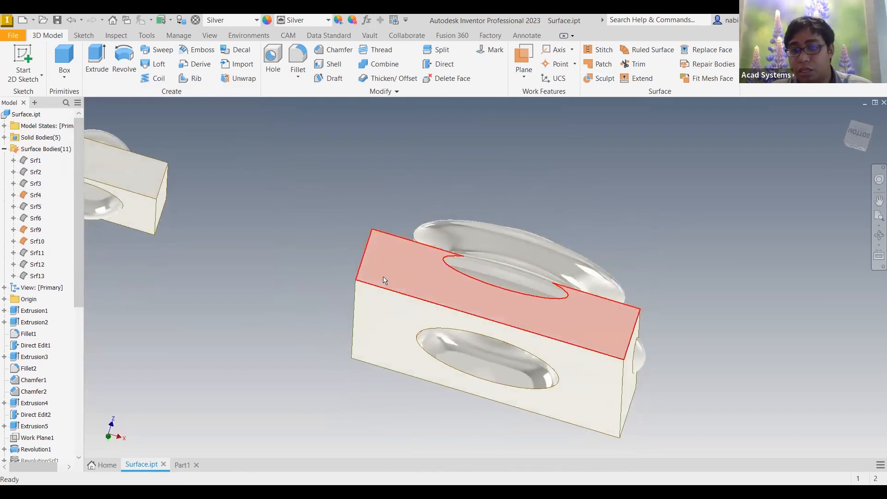
mouse_move(445, 301)
middle_mouse_down("shift")
mouse_move(352, 306)
mouse_move(431, 317)
mouse_move(486, 278)
middle_mouse_up("shift")
middle_click_drag(592, 82, 379, 223, "shift")
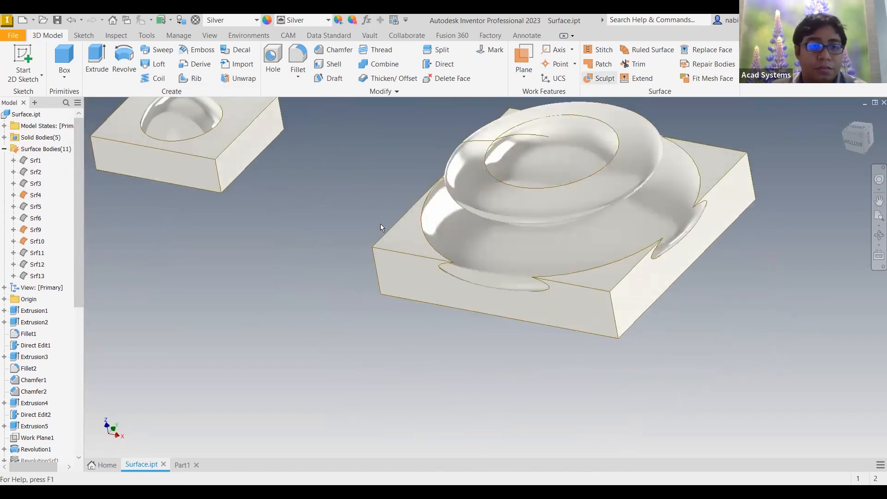
scroll(383, 230, "up", 4)
middle_click_drag(444, 129, 604, 178)
scroll(377, 224, "down", 5)
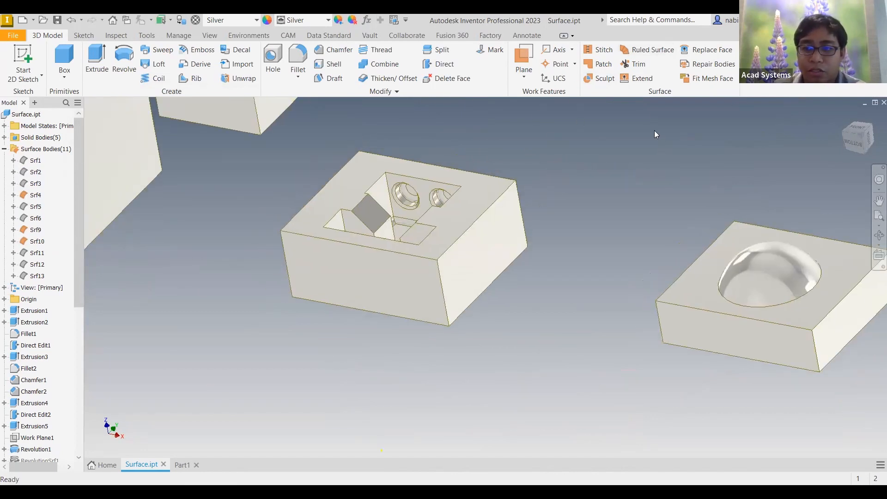
middle_click_drag(600, 132, 432, 183)
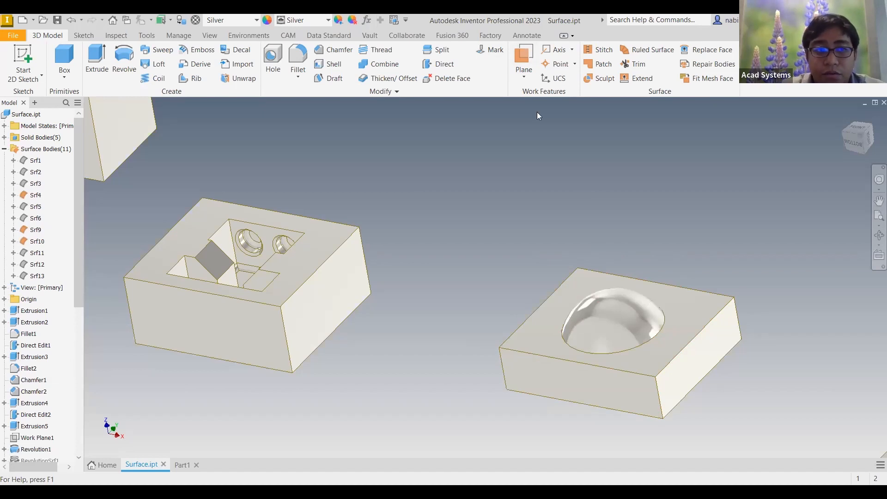
left_click(407, 35)
left_click(369, 35)
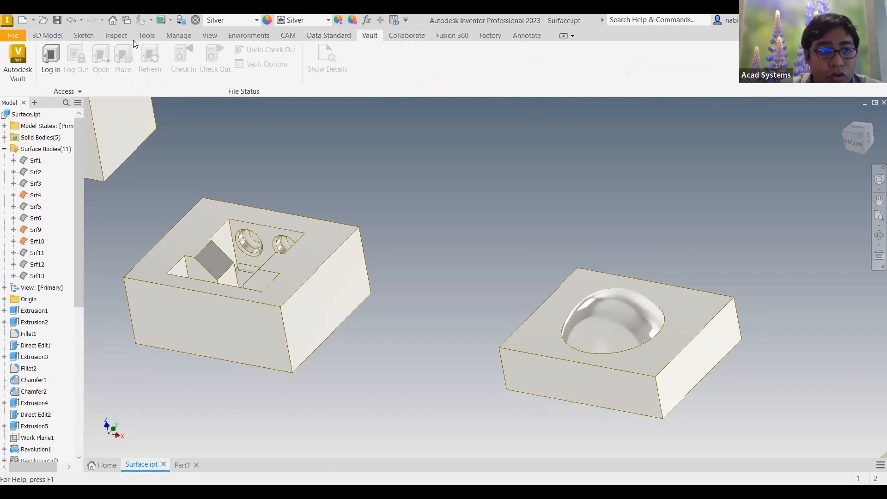
left_click(210, 36)
left_click(174, 64)
middle_click_drag(473, 358, 384, 313)
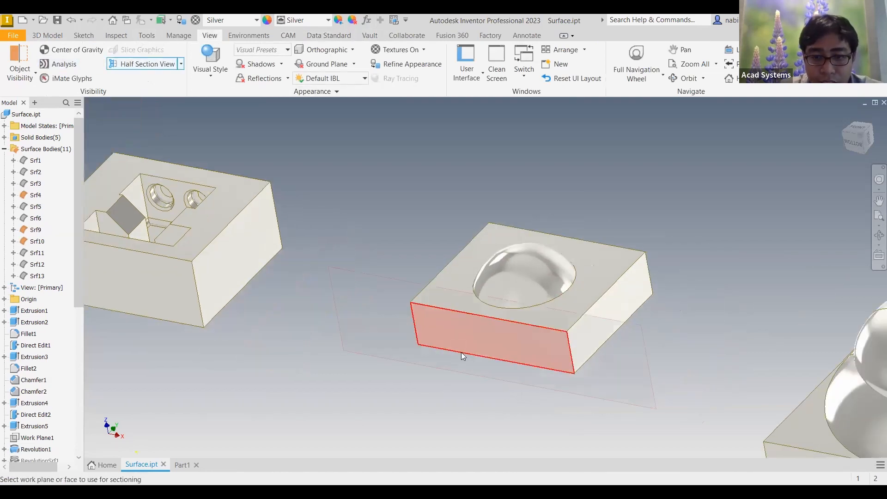
left_click(487, 344)
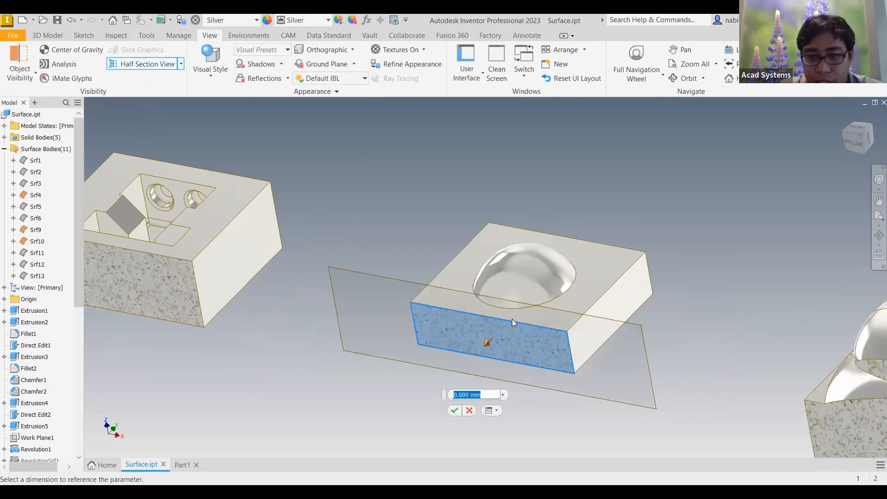
scroll(456, 416, "down", 7)
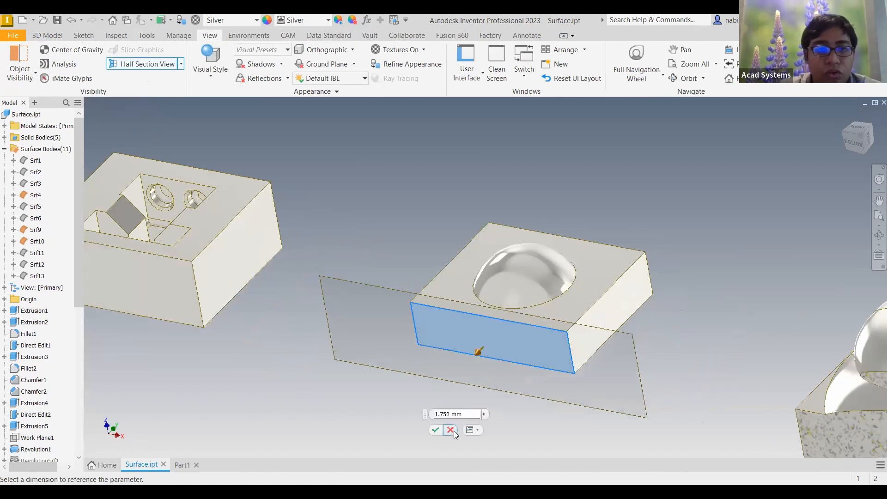
Bring back the Model browser, widen it and expand its list of solid bodies.
left_click(48, 35)
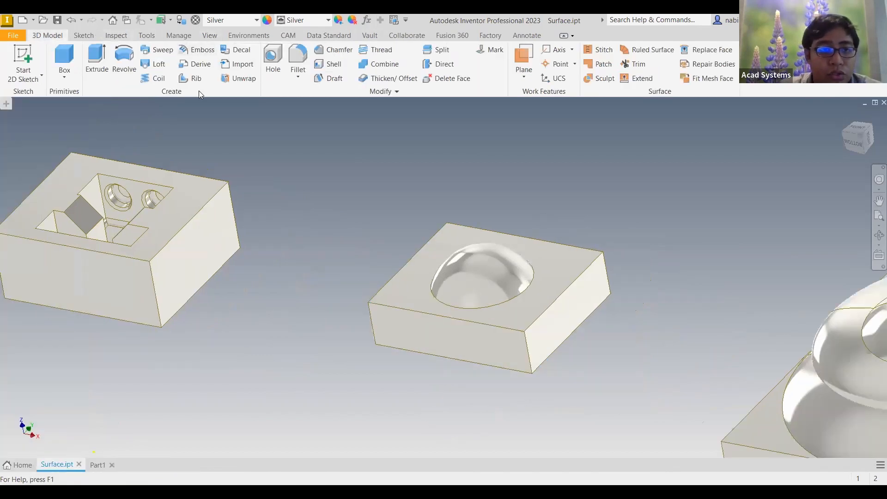
left_click(349, 91)
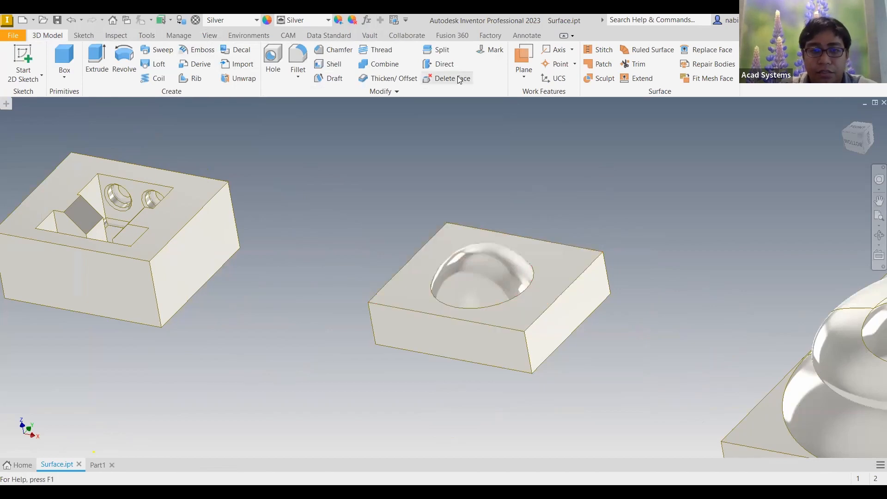
left_click(7, 105)
left_click(40, 121)
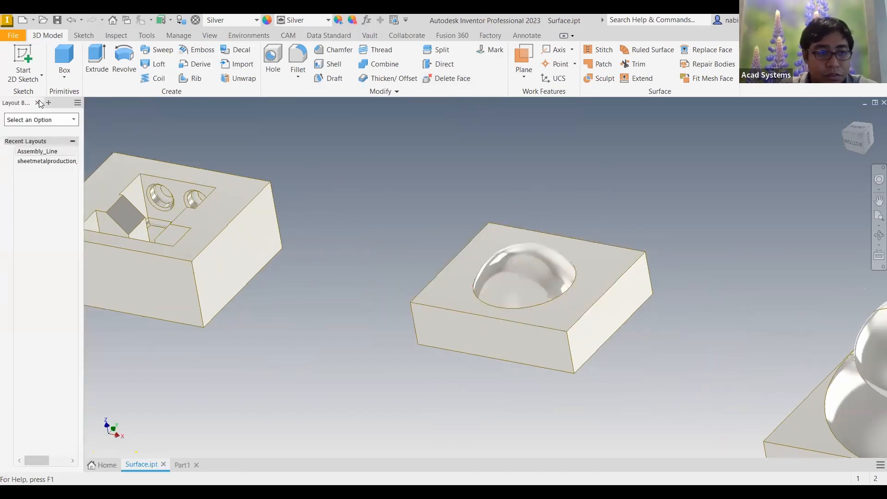
left_click(38, 103)
left_click(7, 105)
left_click(43, 133)
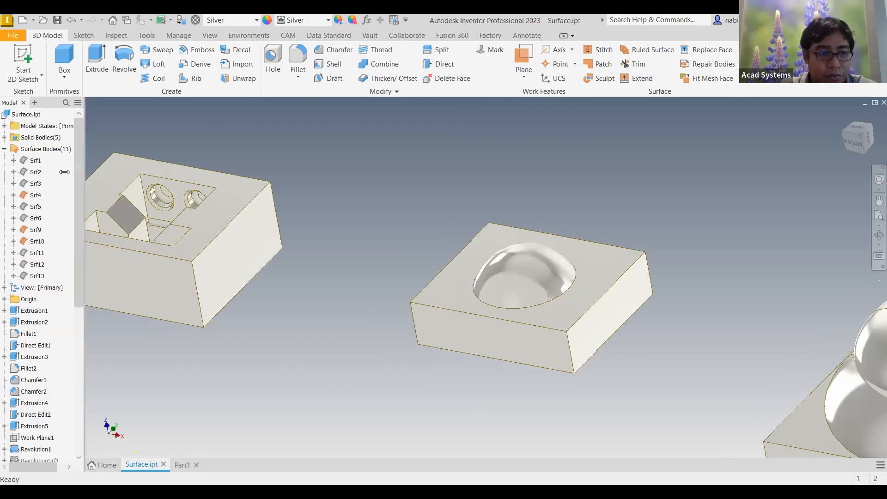
left_click_drag(131, 180, 132, 181)
left_click(4, 138)
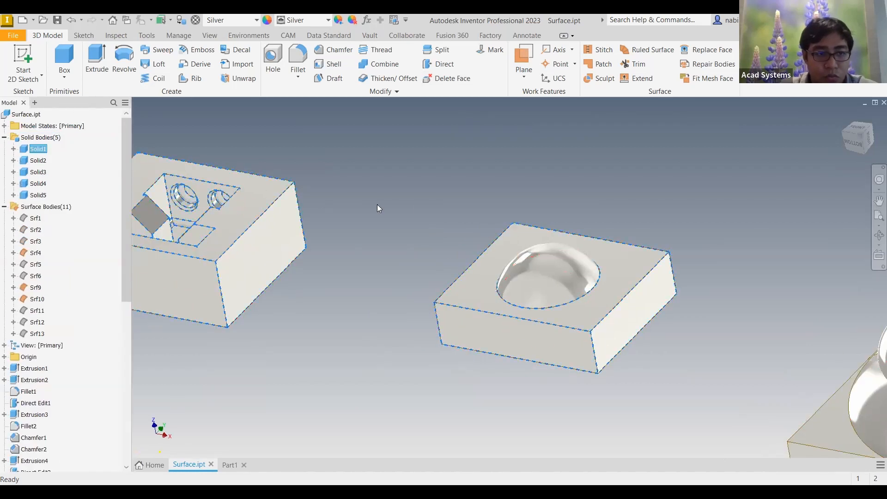
Delete the small block's curved face, and with a second Delete Face its top and front faces, leaving Heal Remaining Faces off.
middle_click_drag(580, 156, 535, 156)
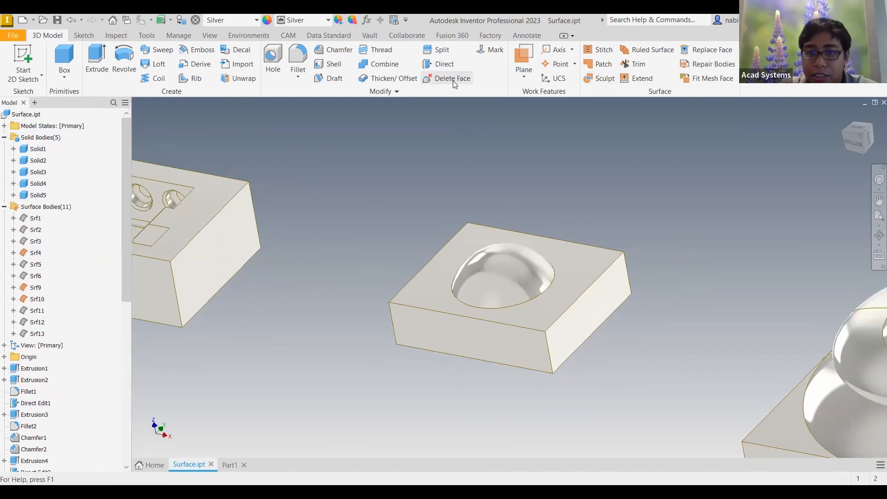
left_click(481, 270)
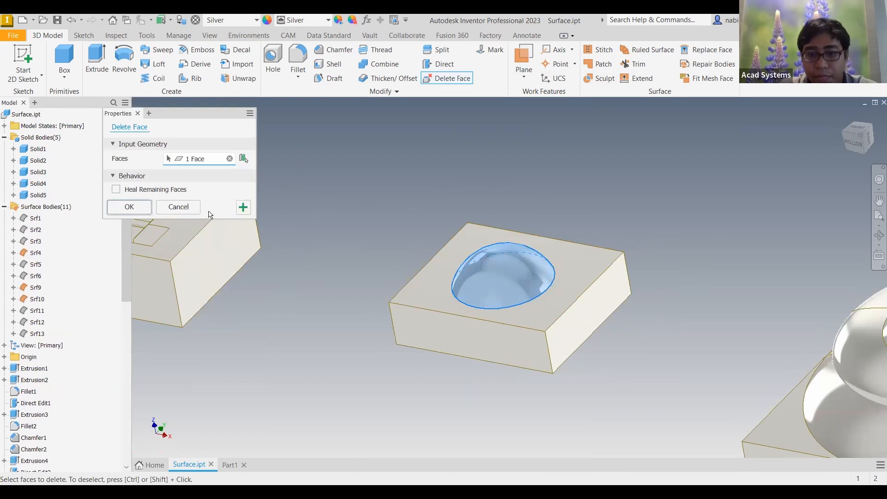
key("Return")
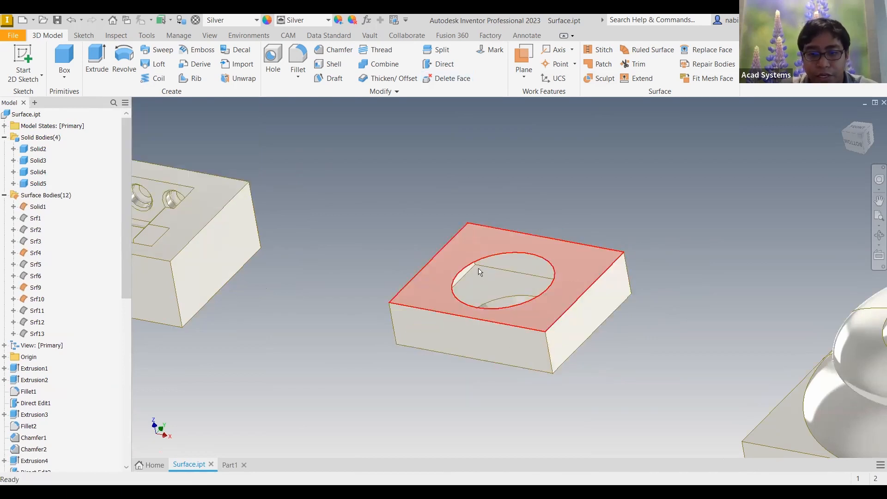
mouse_move(513, 256)
middle_mouse_down("shift")
mouse_move(497, 272)
mouse_move(511, 311)
mouse_move(503, 337)
mouse_move(504, 263)
mouse_move(491, 234)
mouse_move(475, 260)
mouse_move(479, 305)
mouse_move(491, 182)
mouse_move(464, 279)
mouse_move(454, 275)
mouse_move(470, 269)
mouse_move(485, 78)
mouse_move(441, 80)
mouse_move(444, 102)
middle_mouse_up("shift")
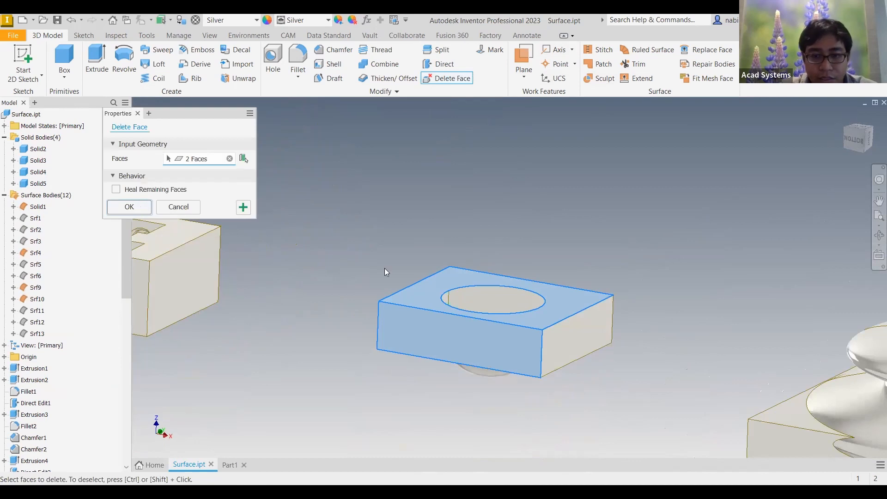
middle_click_drag(459, 342, 161, 245, "shift")
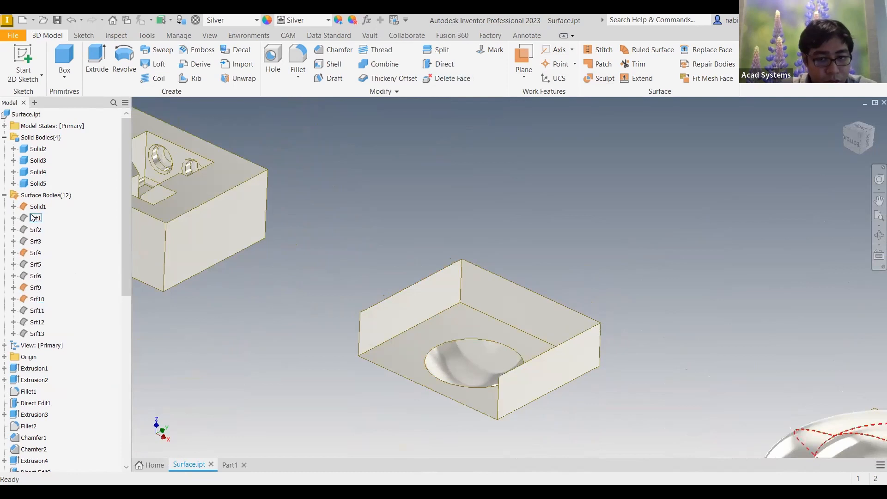
Review the Delete Face features in the model history and highlight Solid1 among the surface bodies.
left_click_drag(124, 276, 130, 443)
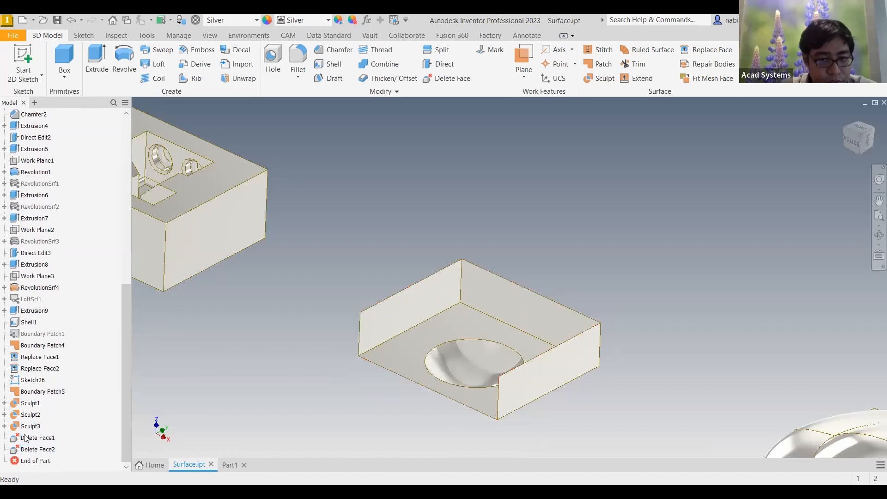
scroll(119, 415, "up", 10)
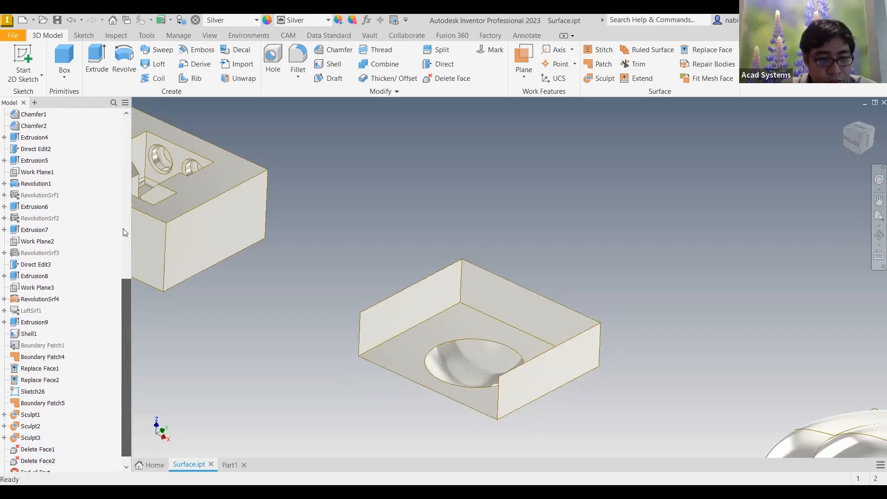
left_click(37, 299)
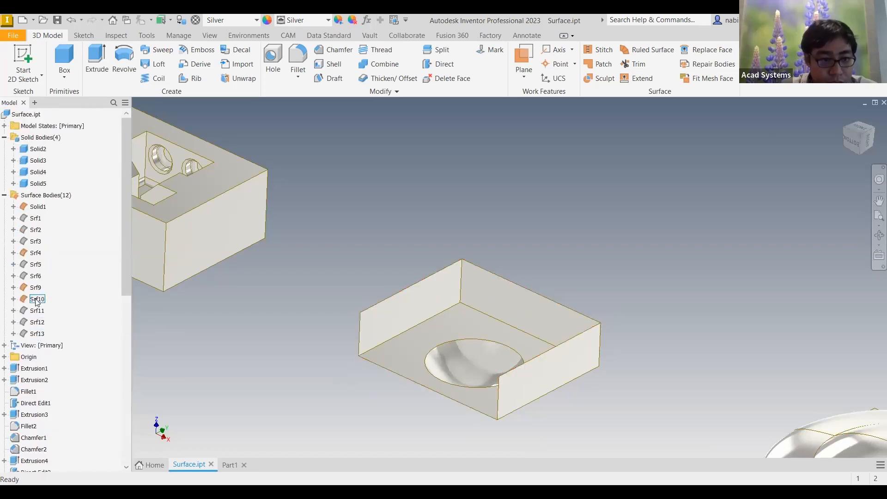
left_click(36, 207)
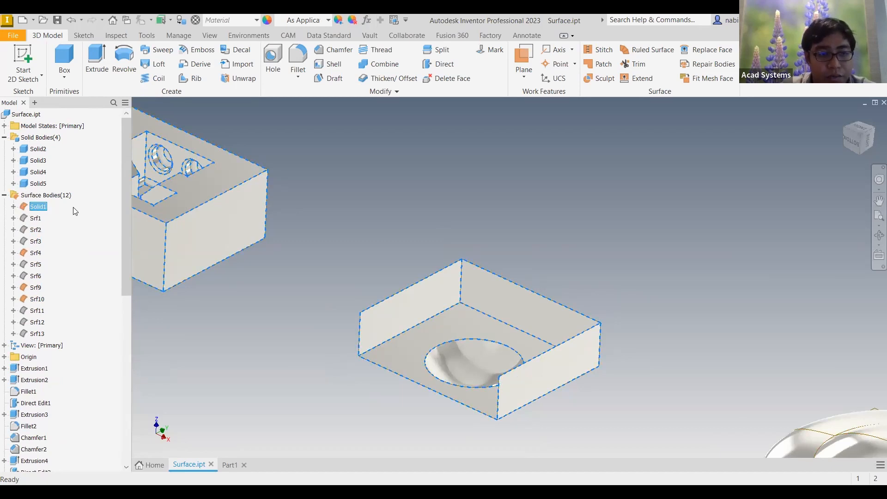
left_click(365, 283)
scroll(382, 299, "down", 5)
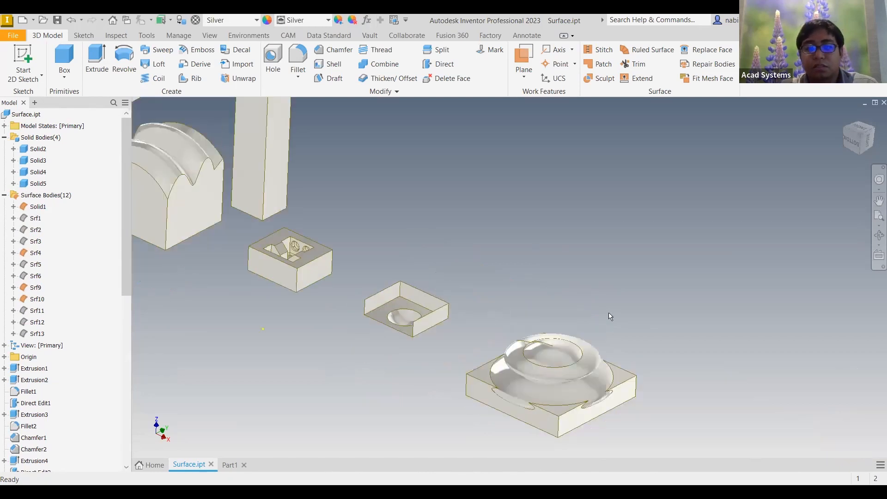
Examine the small block's cavity and its two round recesses from several angles and zoom levels.
scroll(558, 286, "down", 3)
scroll(562, 250, "up", 8)
middle_click_drag(512, 251, 588, 155, "shift")
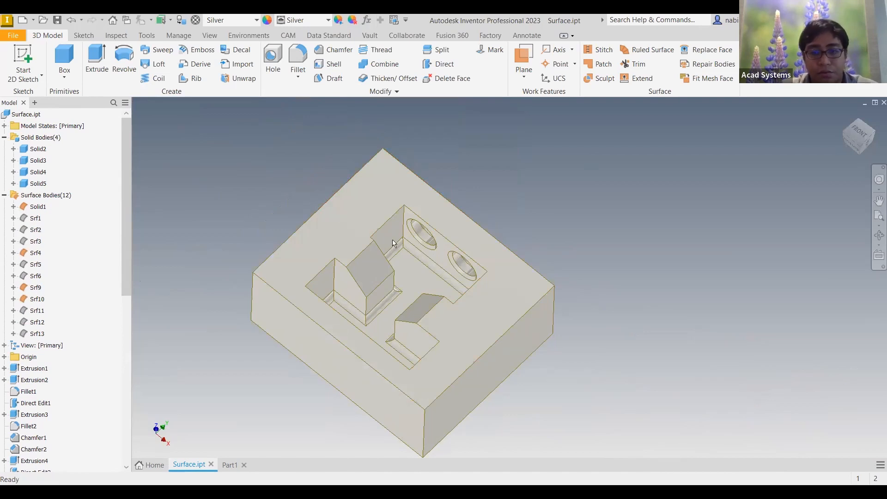
scroll(406, 247, "down", 2)
scroll(415, 255, "up", 5)
middle_click_drag(360, 234, 361, 209, "shift")
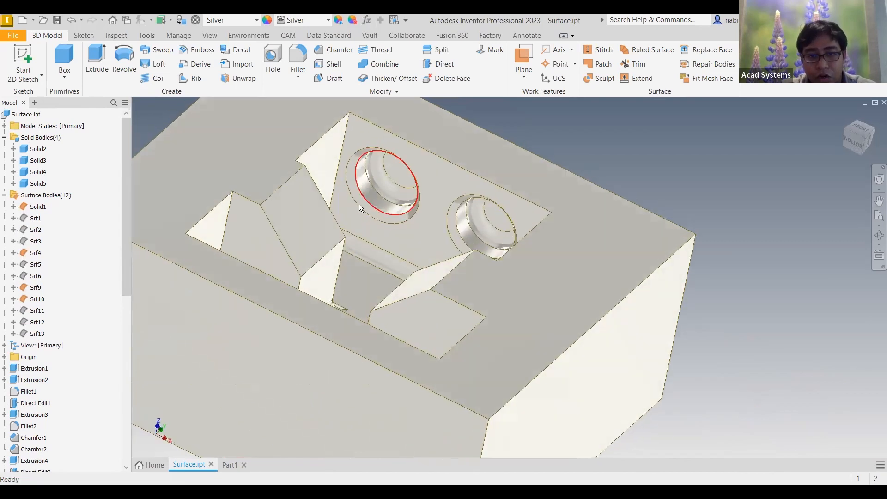
middle_click_drag(326, 306, 564, 91, "shift")
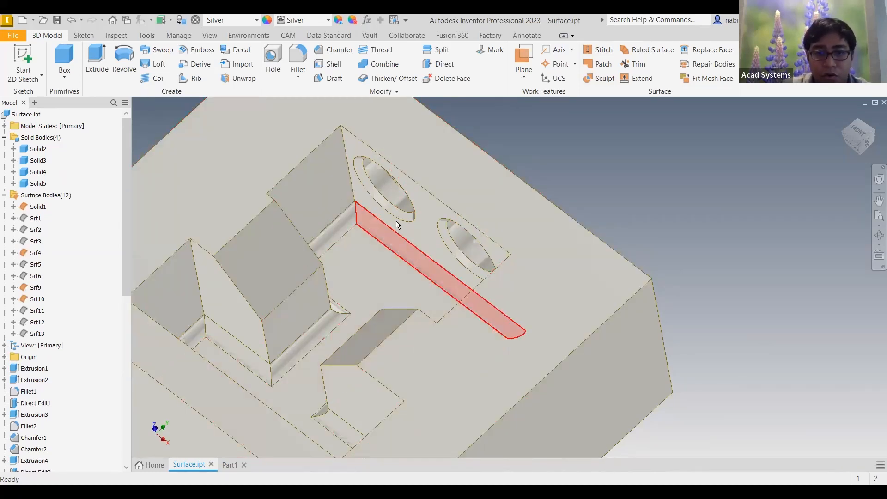
scroll(600, 209, "down", 5)
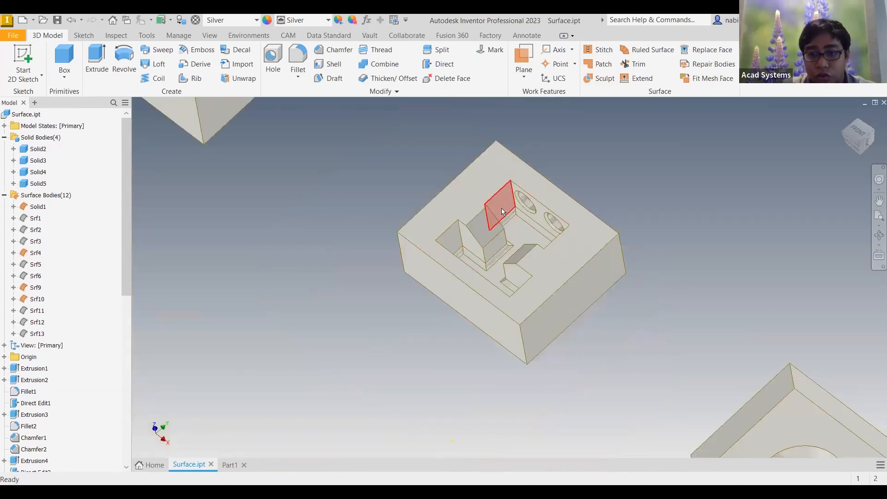
Copy Solid1 as a new surface body, and move the original by 10 mm in X and -30 mm in Y.
left_click(346, 97)
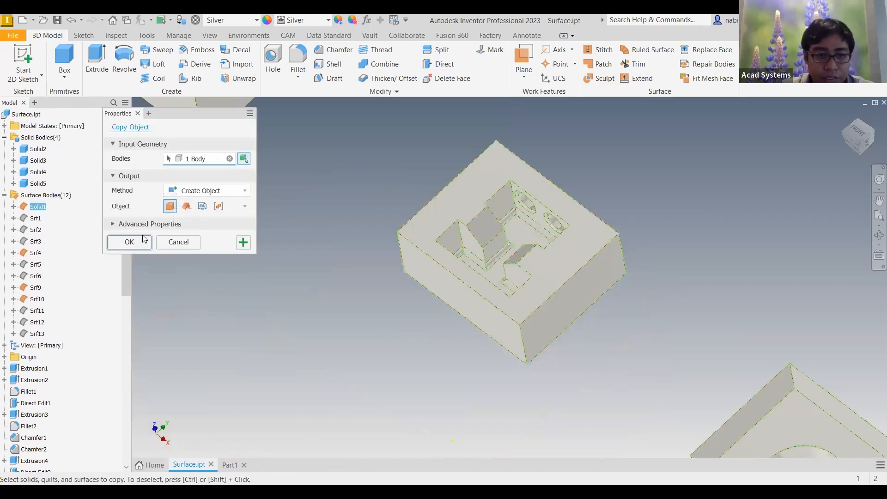
left_click(143, 244)
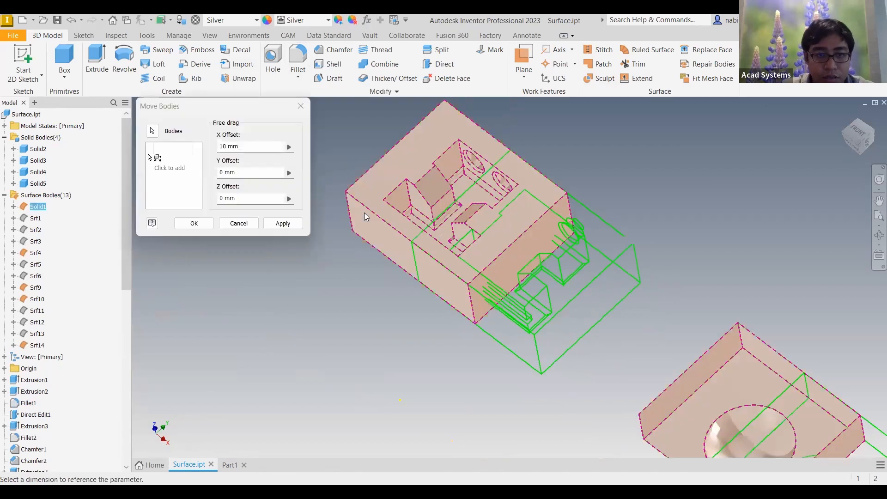
key("Tab")
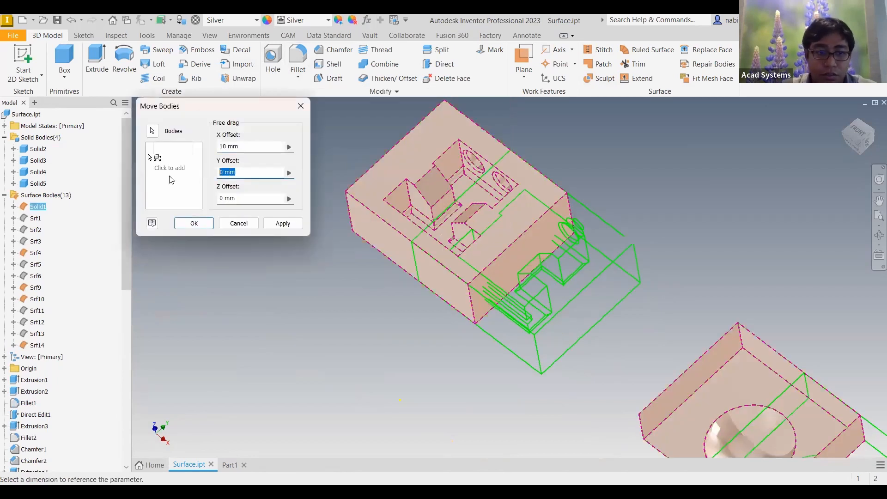
key("Tab")
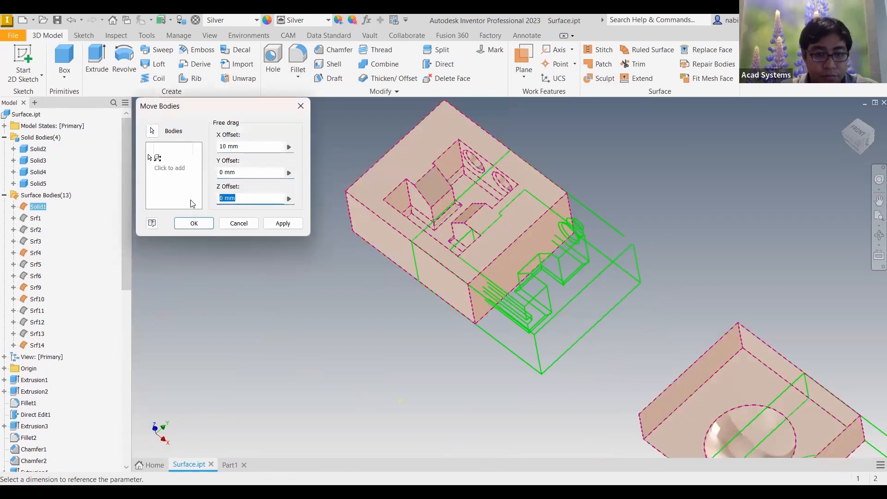
type("2")
type("0")
key("shift+Tab")
type("20")
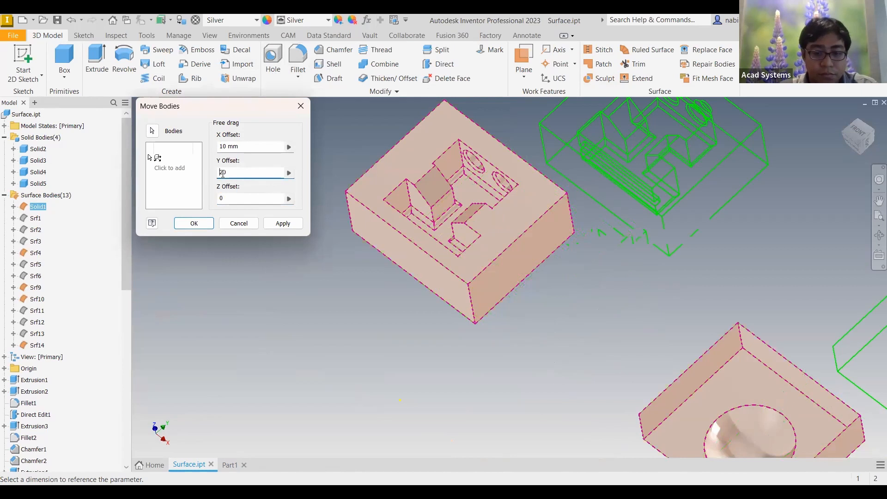
type("-")
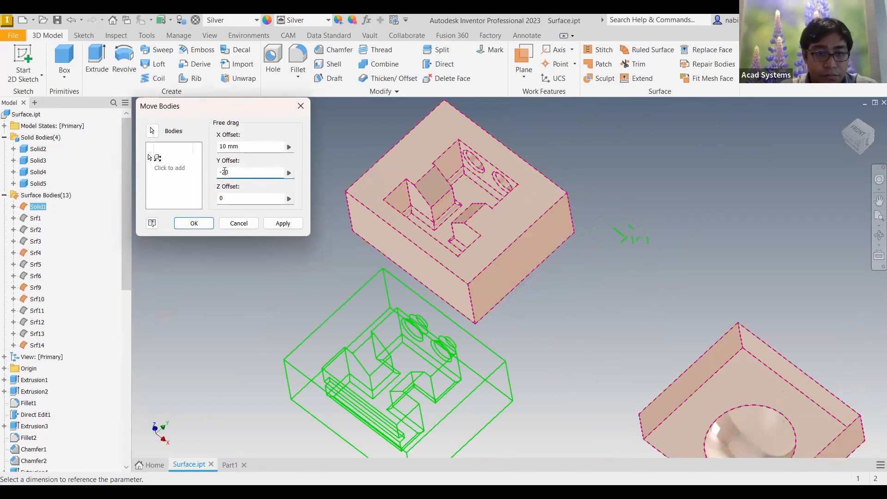
type("3")
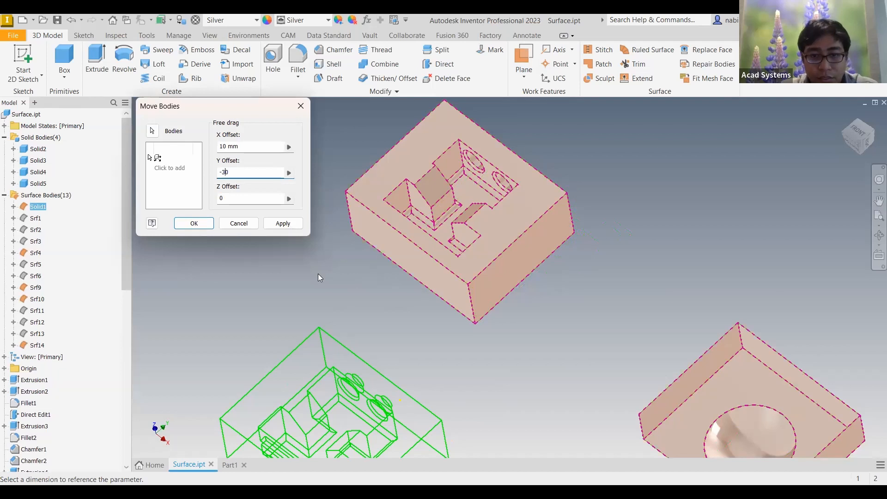
key("Return")
Delete the surface copy's five outer box faces, keeping the face around the cavity opening, with Heal Remaining Faces off.
middle_click_drag(448, 270, 513, 171)
middle_click_drag(362, 377, 446, 290, "shift")
middle_click_drag(510, 215, 400, 353)
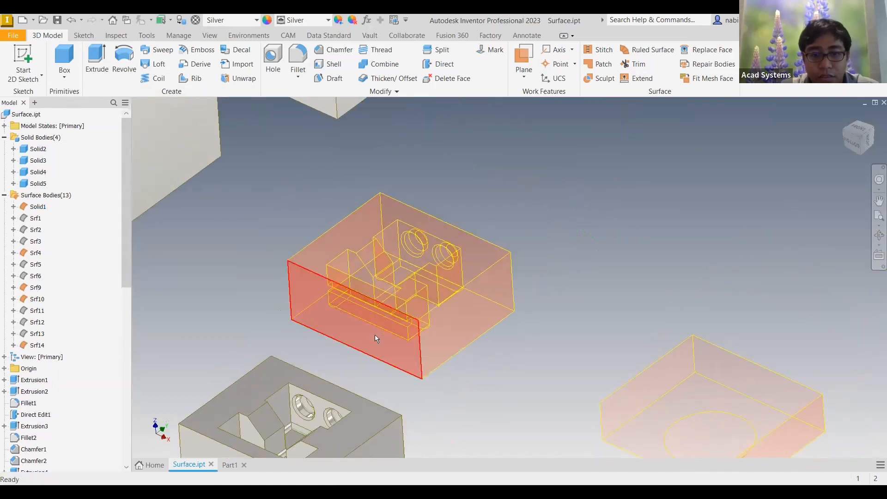
scroll(447, 290, "down", 5)
scroll(368, 279, "up", 2)
middle_click_drag(359, 333, 434, 92, "shift")
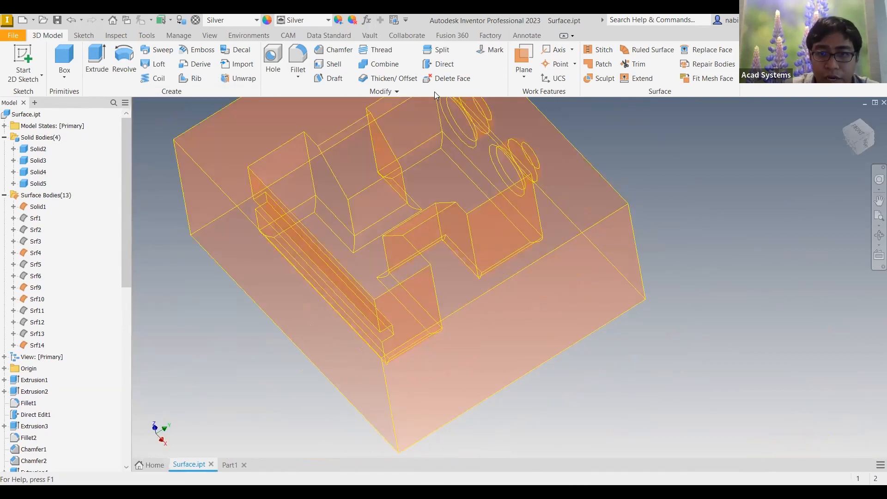
left_click(451, 79)
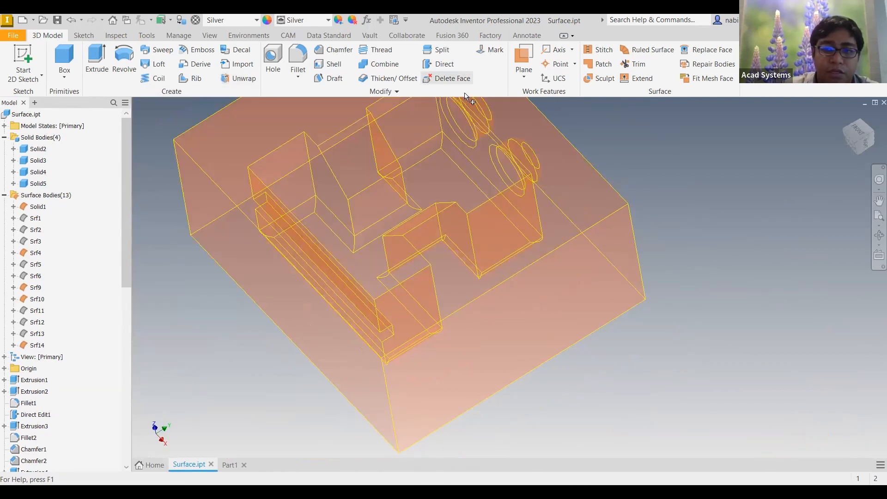
scroll(644, 256, "up", 2)
middle_click_drag(614, 244, 219, 211, "shift")
left_click(644, 256)
left_click(424, 228)
left_click(418, 181)
left_click(547, 180)
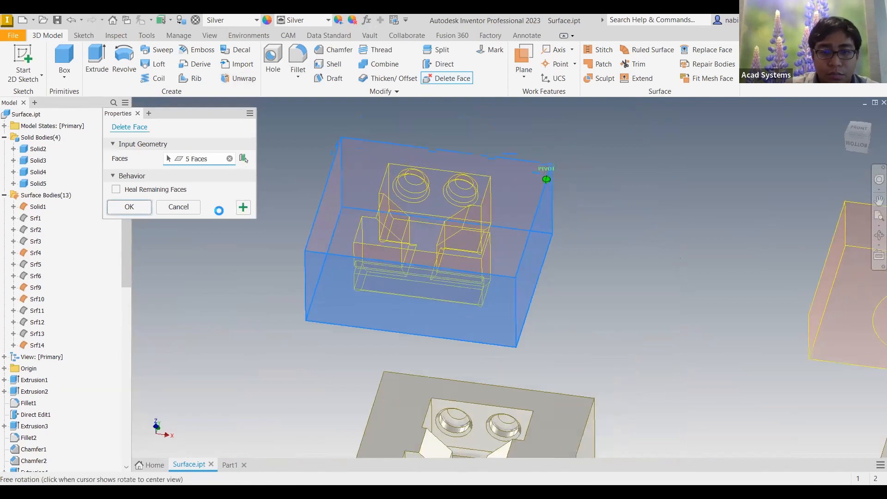
middle_click_drag(550, 222, 369, 166, "shift")
middle_click_drag(143, 47, 595, 67, "shift")
scroll(574, 231, "down", 3)
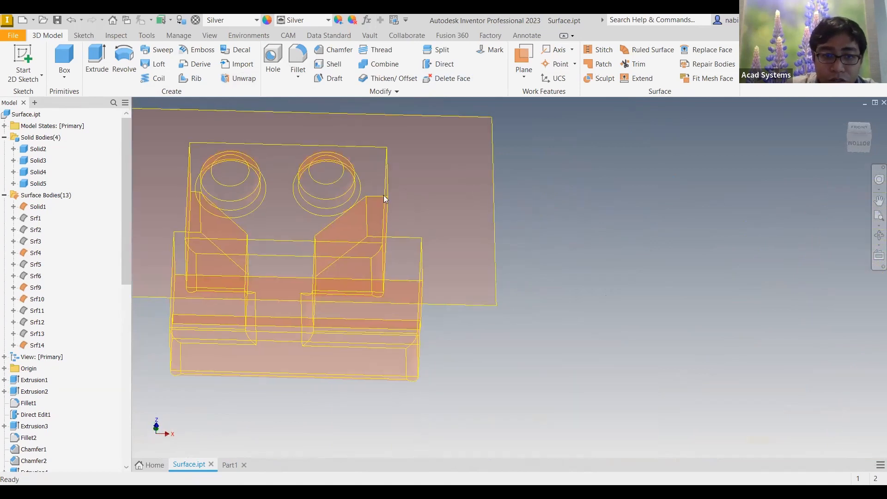
middle_click_drag(384, 195, 451, 229)
left_click(598, 64)
left_click(577, 209)
left_click(476, 231)
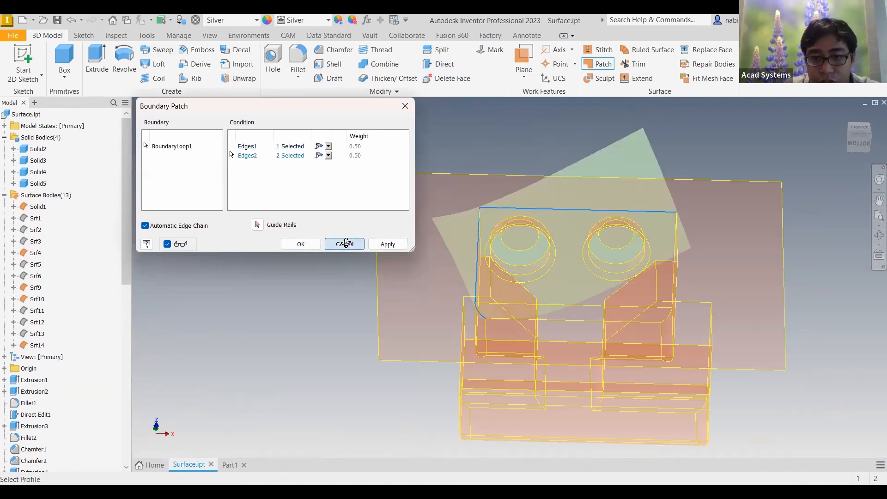
left_click(347, 244)
Create a boundary patch across the cavity opening by picking the edges around its stepped outline.
left_click(599, 64)
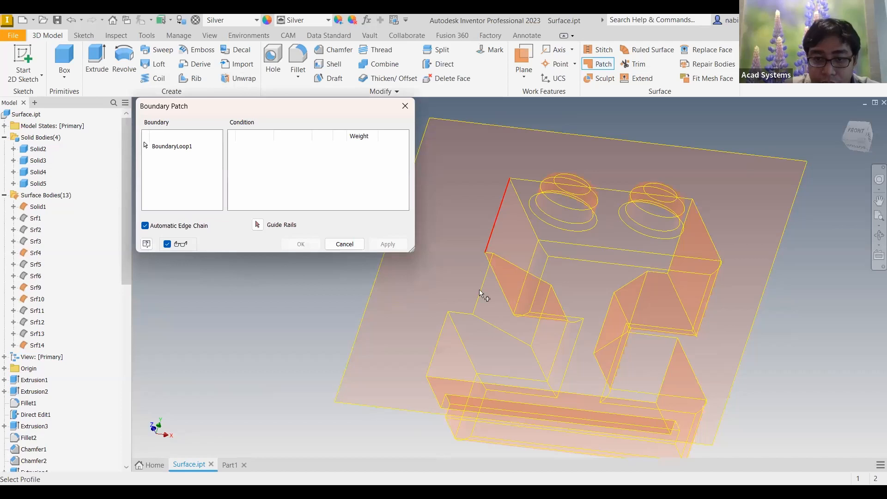
left_click(465, 317)
left_click(434, 356)
left_click(461, 381)
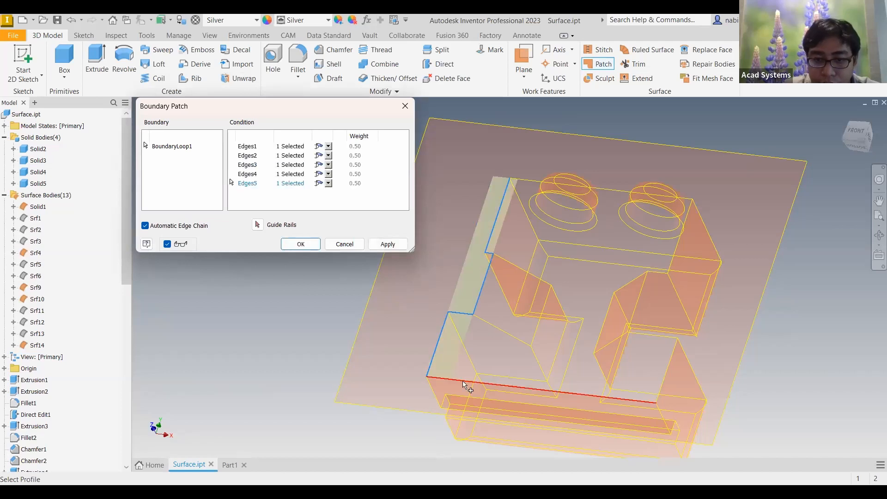
left_click(676, 352)
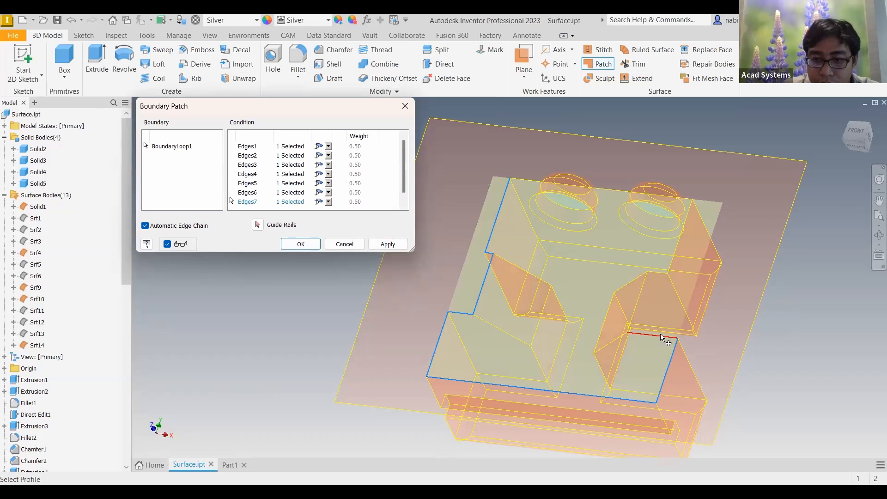
left_click(659, 276)
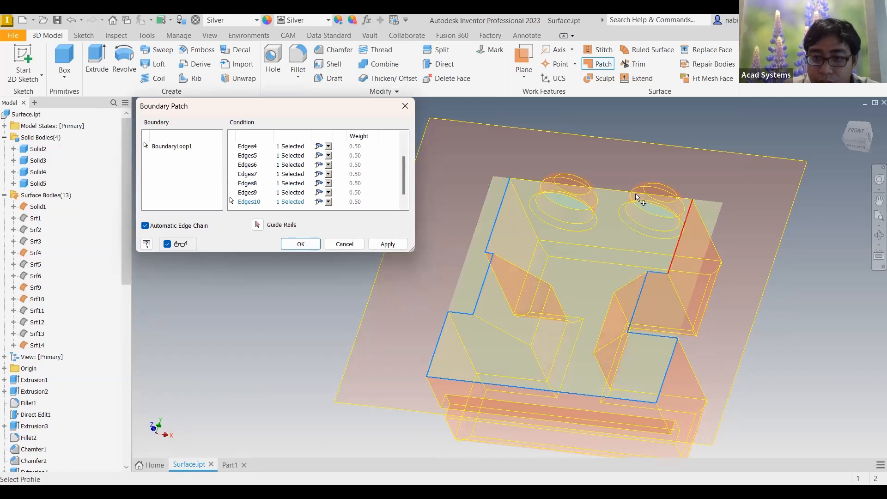
left_click(300, 244)
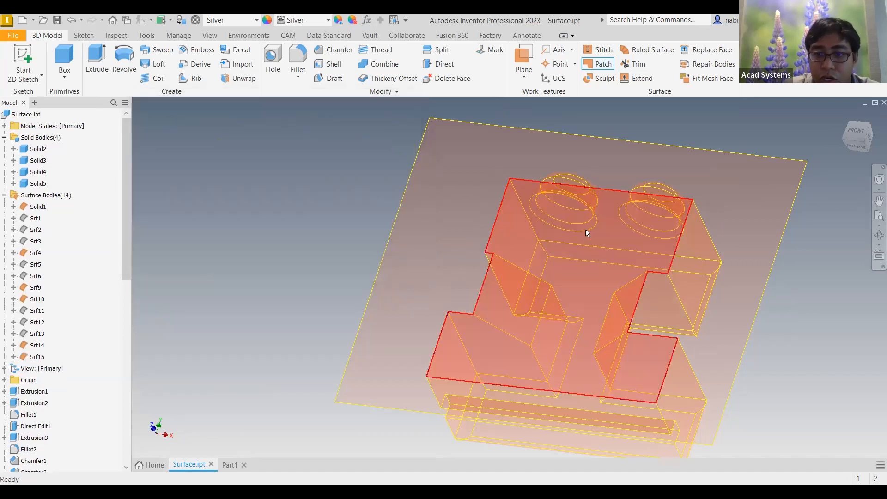
Sculpt a new solid body from the copied cavity surface Srf14 and the patch Srf15.
middle_click_drag(586, 229, 551, 228)
middle_click_drag(254, 194, 186, 191)
scroll(522, 199, "down", 3)
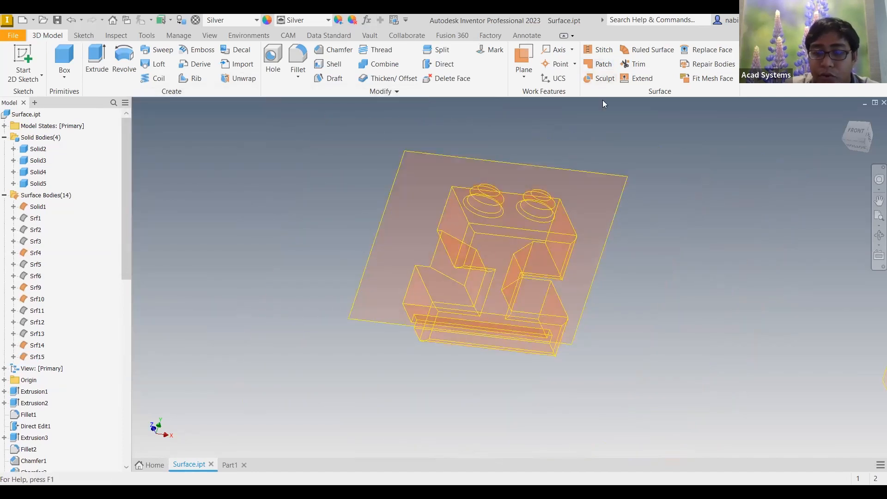
left_click(601, 80)
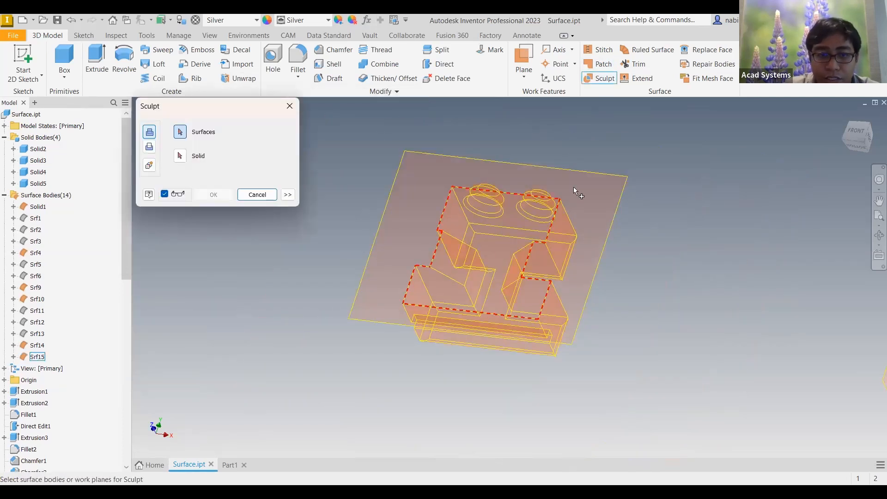
left_click(181, 157)
scroll(285, 293, "down", 5)
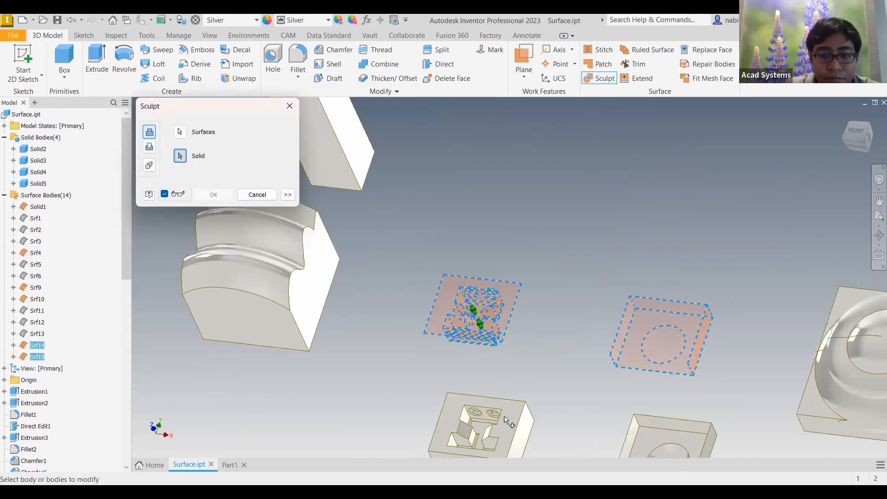
left_click(149, 165)
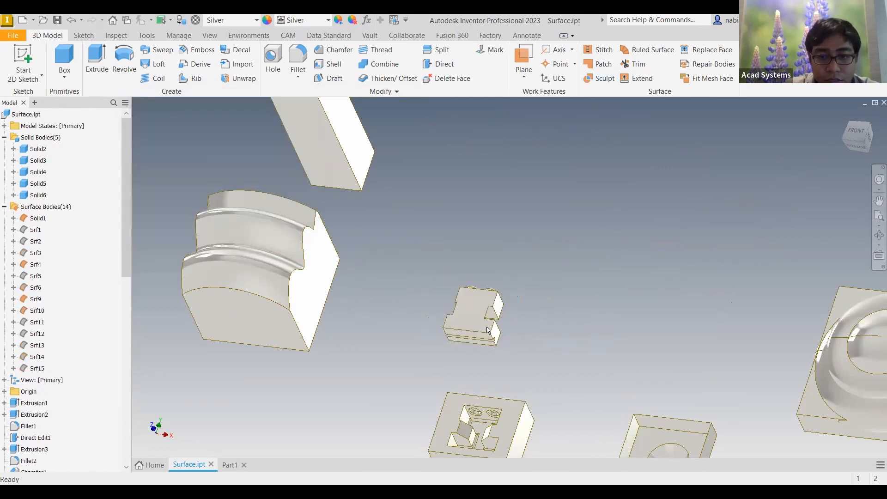
Compare the sculpted solid with the original block's cavity by viewing both from several angles.
scroll(488, 328, "down", 2)
scroll(493, 330, "up", 6)
middle_click_drag(423, 308, 494, 391, "shift")
scroll(413, 371, "down", 3)
middle_click_drag(427, 334, 485, 159, "shift")
scroll(407, 267, "up", 5)
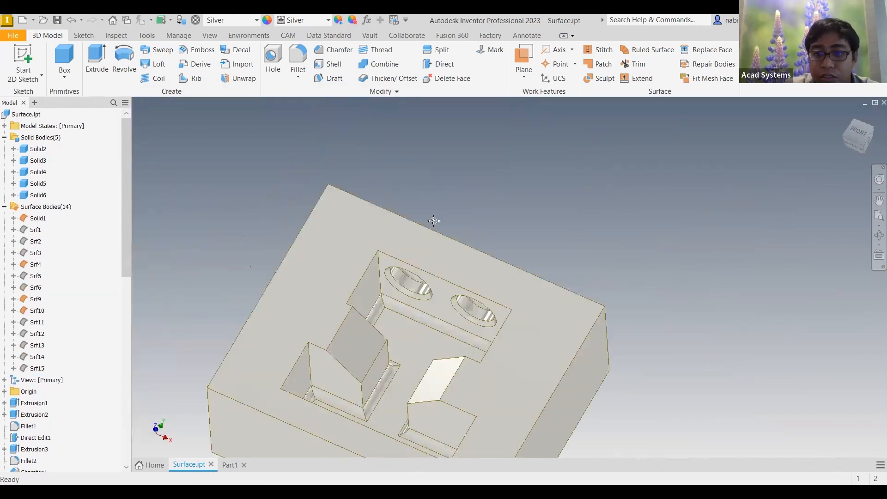
scroll(409, 269, "down", 5)
middle_click_drag(443, 279, 406, 319)
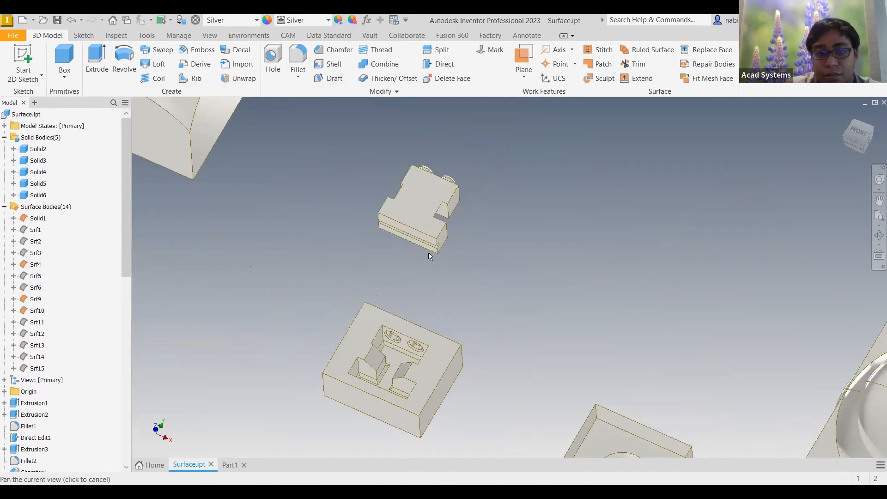